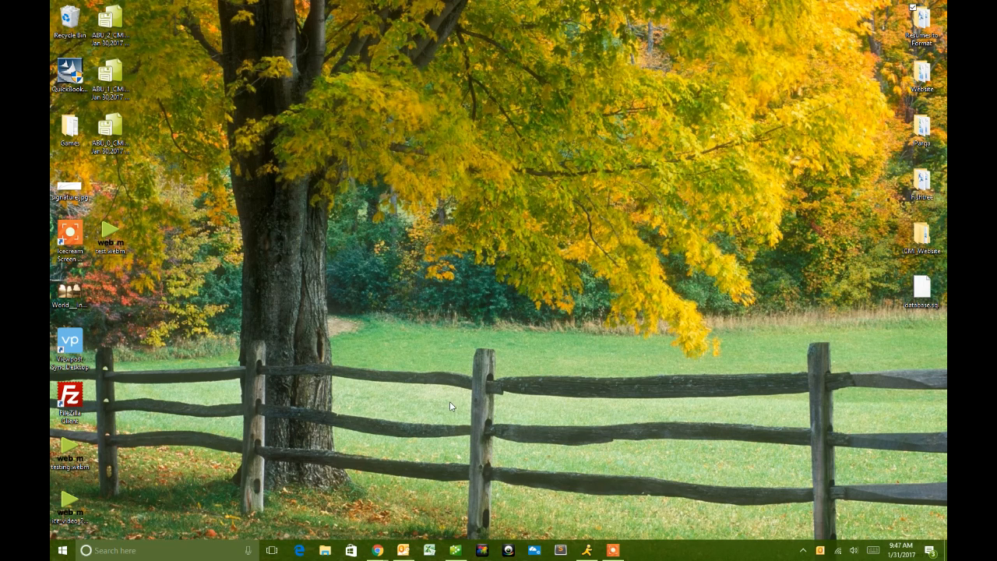
- Drag the Word resume from the website info email and the PDF resume from the Top Sales Producer email into Resumes to Format
left_click(403, 550)
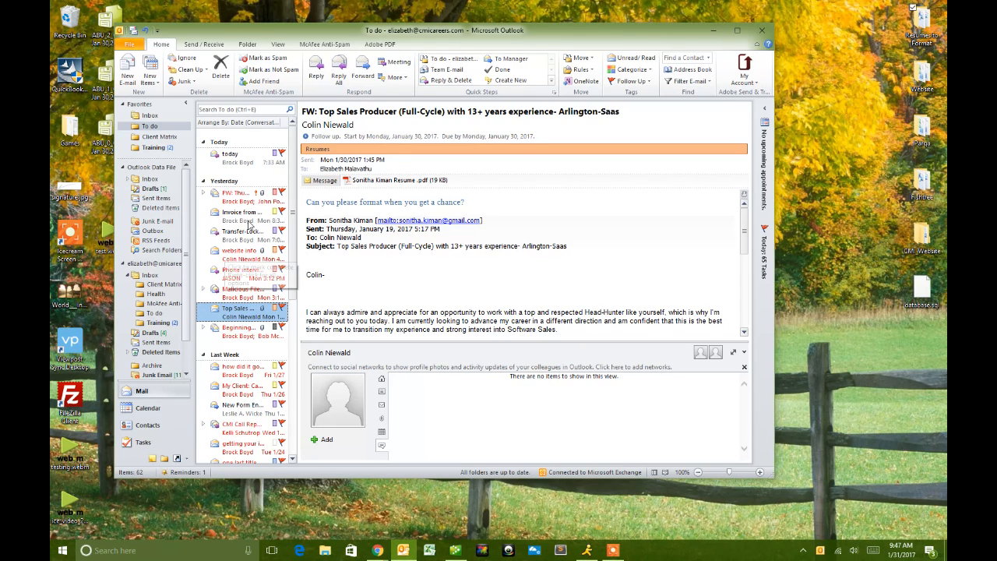
left_click(241, 254)
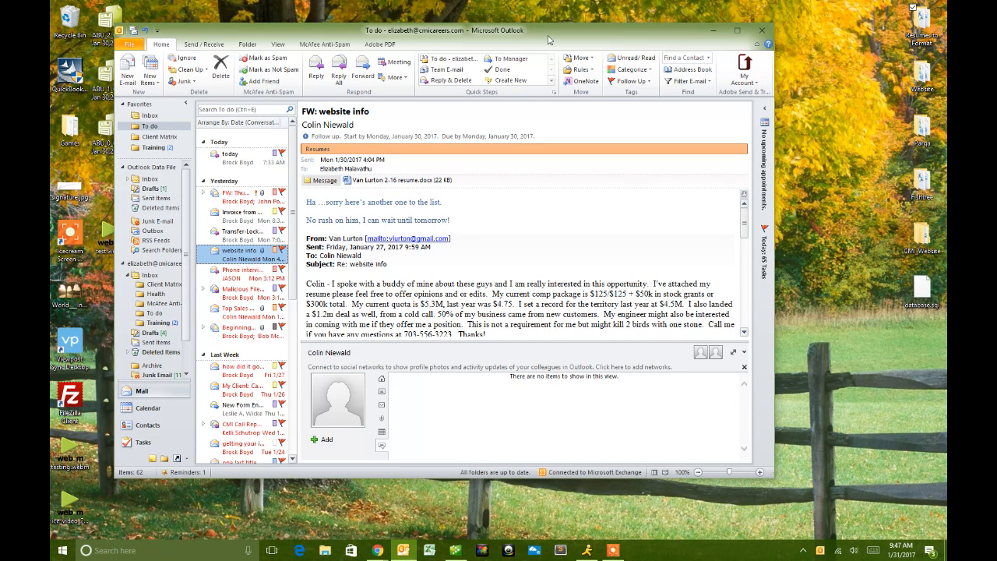
left_click_drag(548, 35, 521, 33)
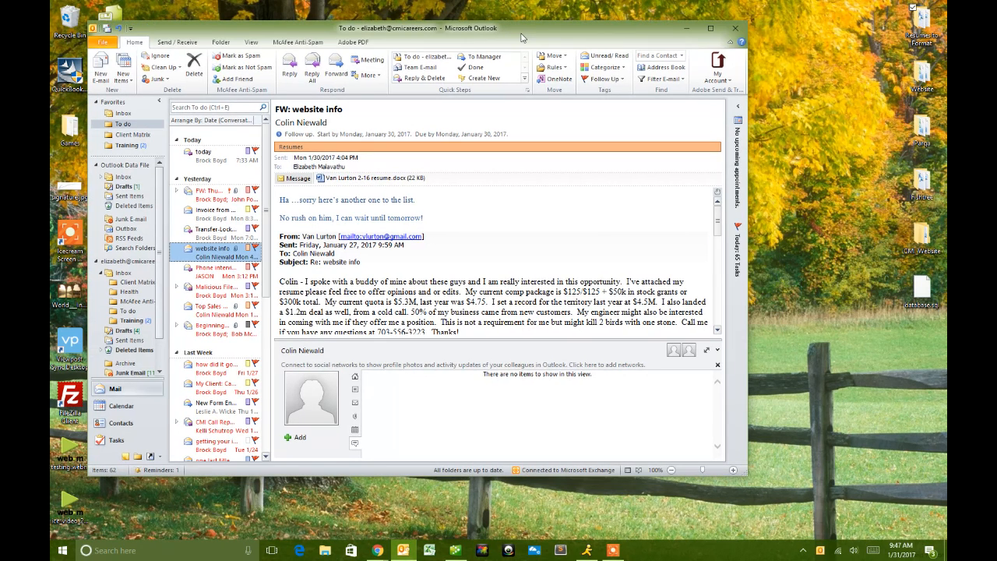
left_click(320, 178)
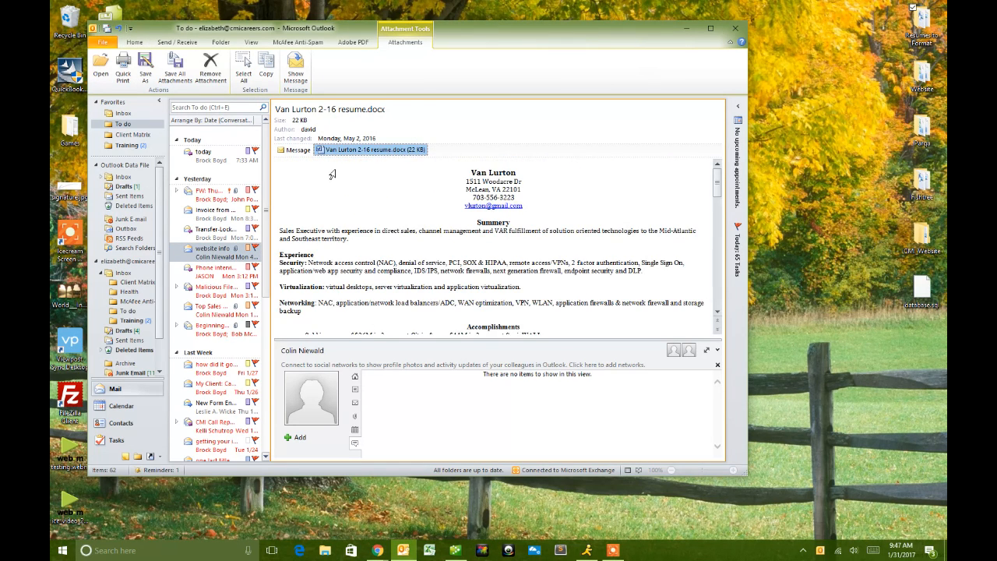
left_click(921, 29)
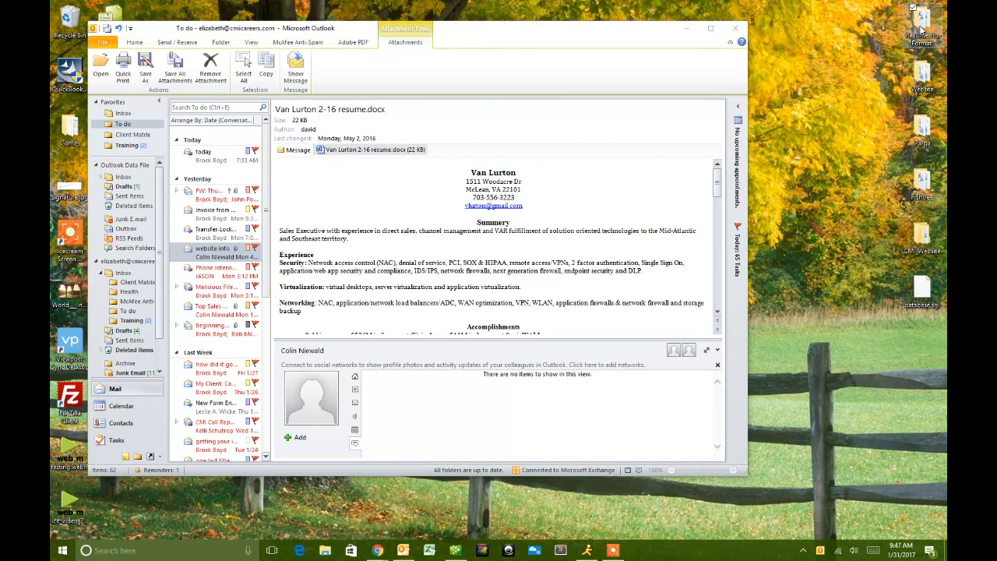
left_click(922, 29)
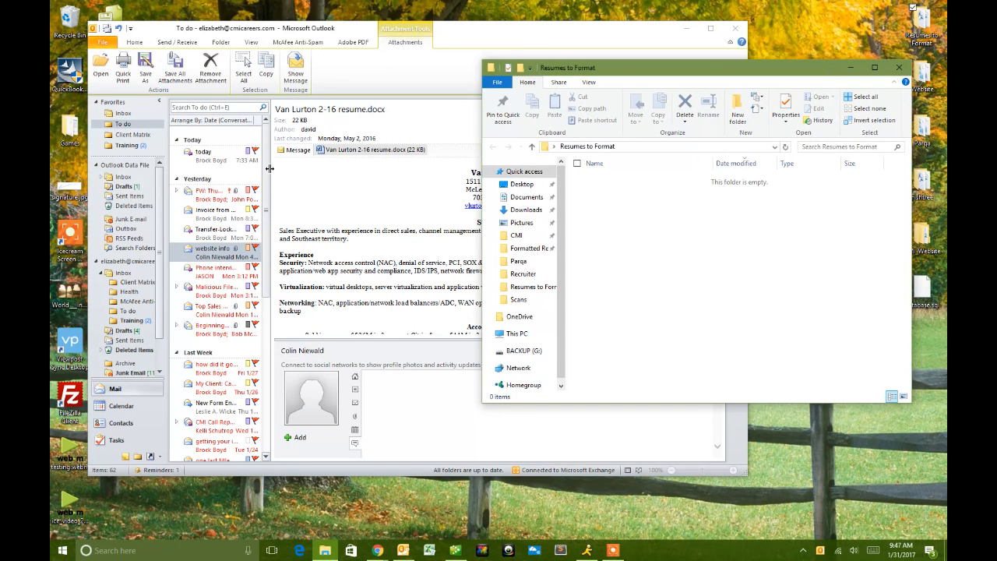
left_click_drag(322, 150, 783, 241)
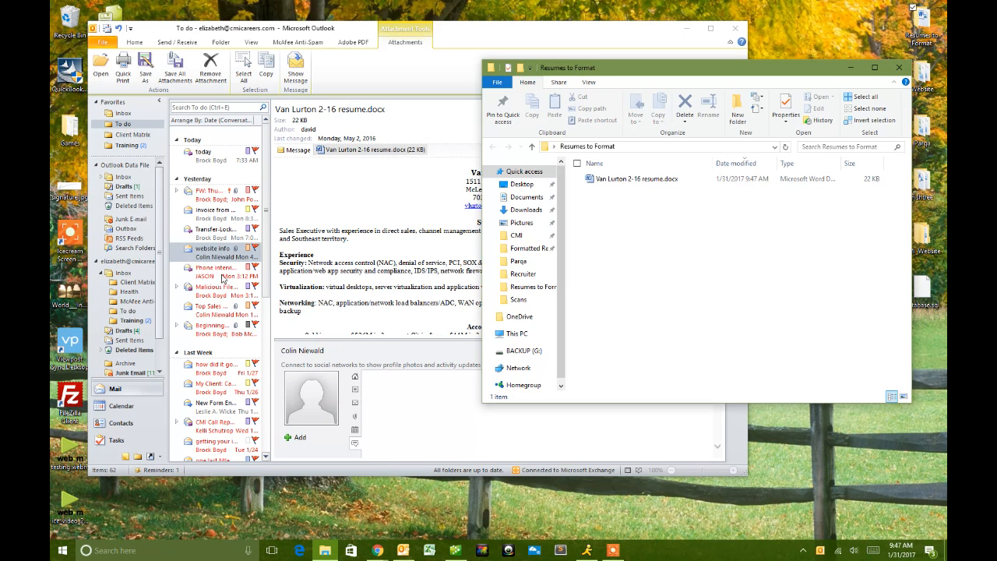
left_click(208, 309)
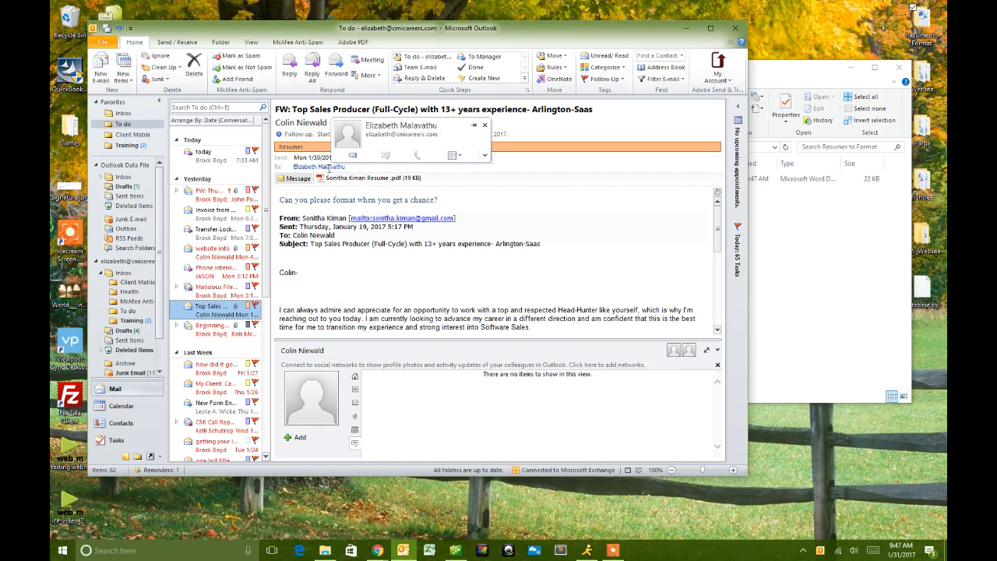
left_click_drag(327, 181, 799, 215)
- Minimize Outlook, move the Resumes to Format window up-left, and select the .docx then the PDF resume
left_click(687, 29)
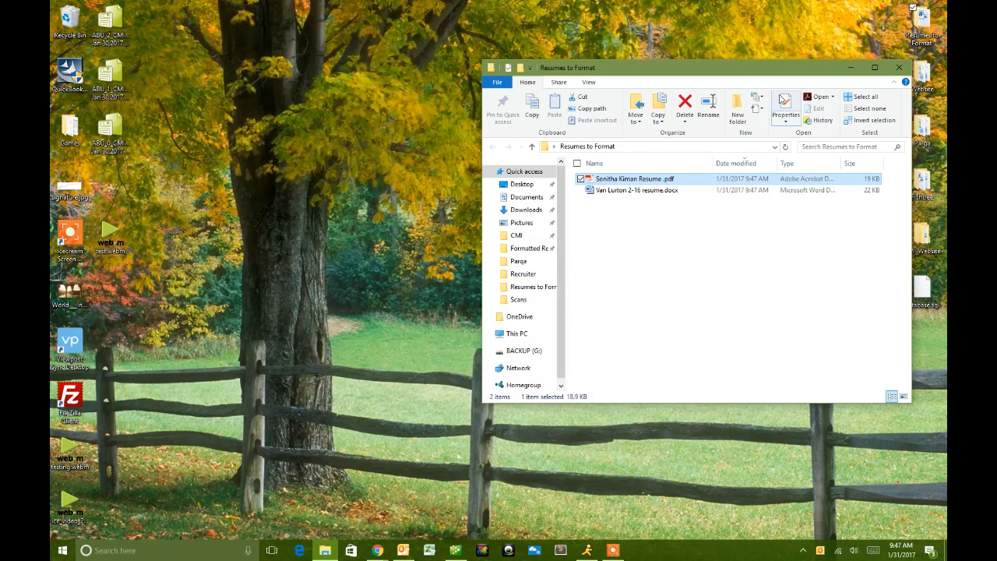
left_click_drag(727, 73, 479, 56)
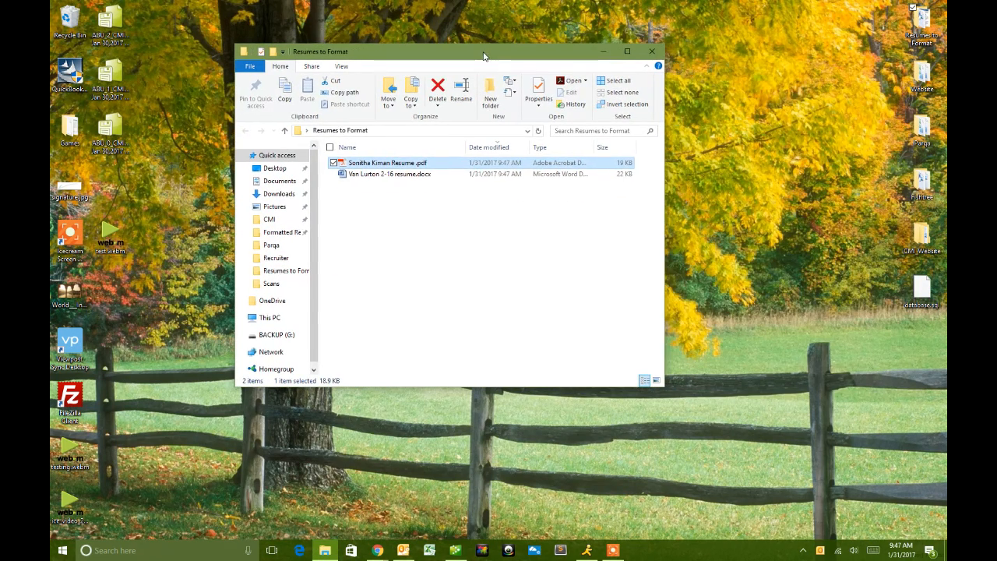
left_click(376, 179)
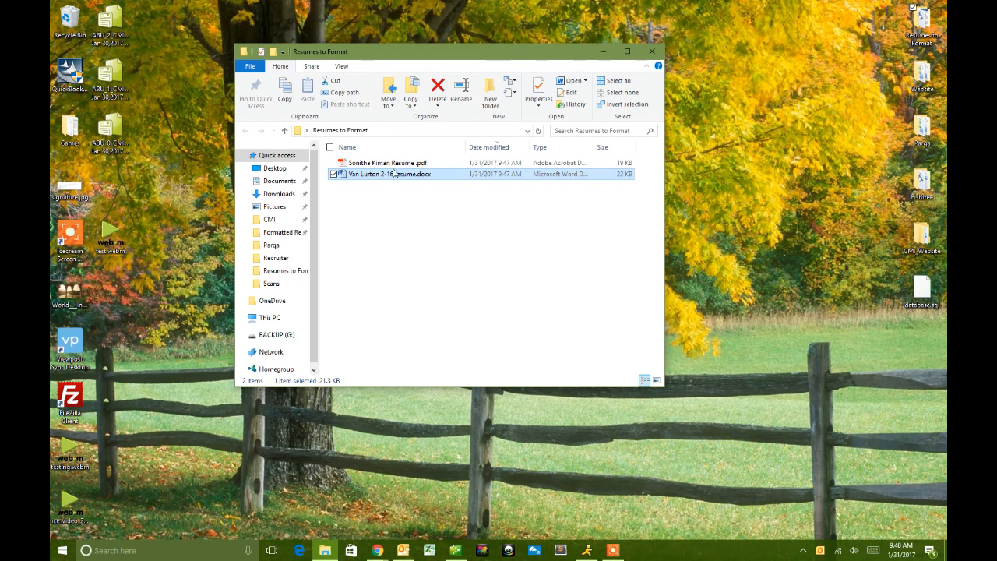
left_click(388, 164)
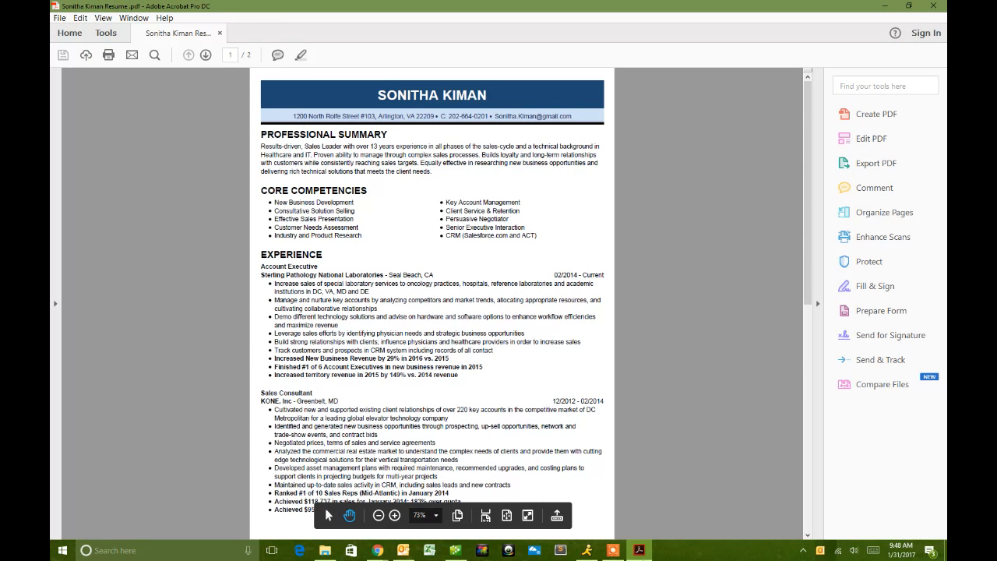
right_click(639, 551)
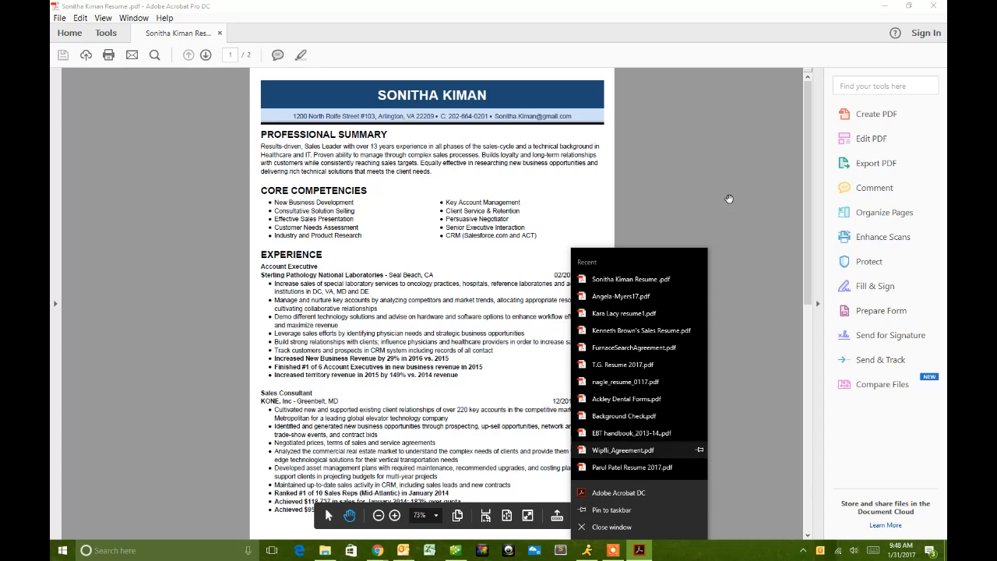
left_click(718, 131)
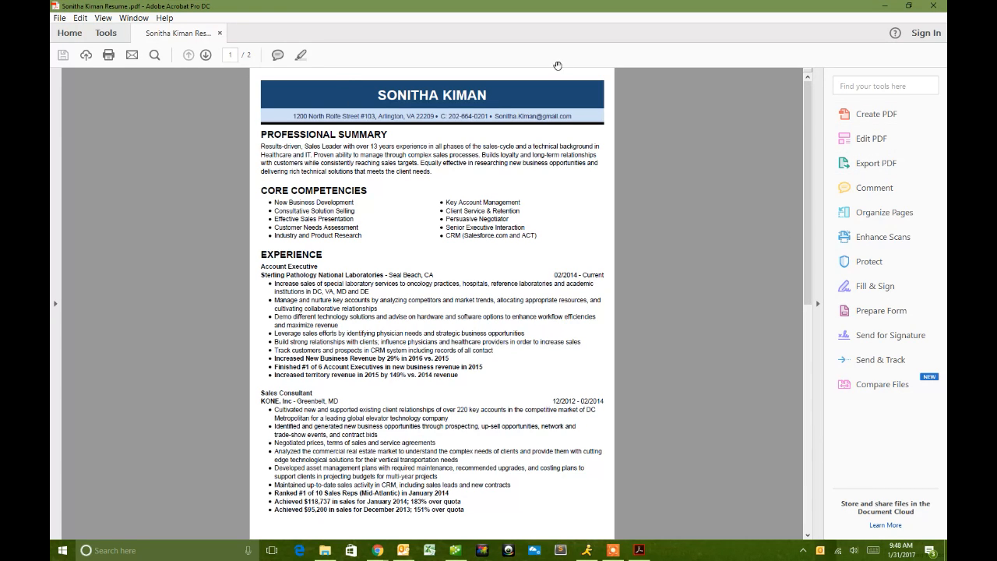
- Export the PDF resume as a Microsoft Word document saved in Resumes to Format
left_click(862, 174)
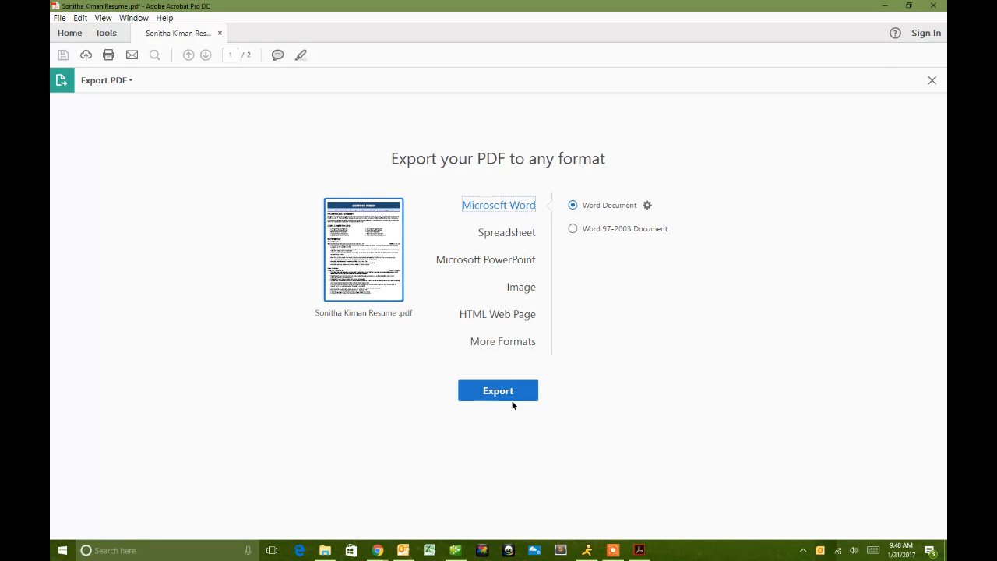
left_click(485, 395)
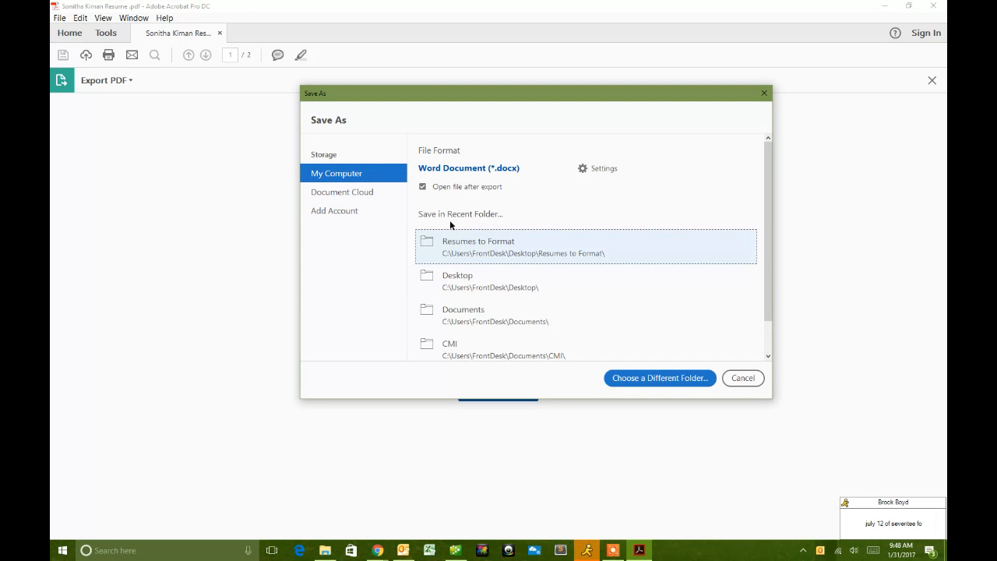
left_click(455, 253)
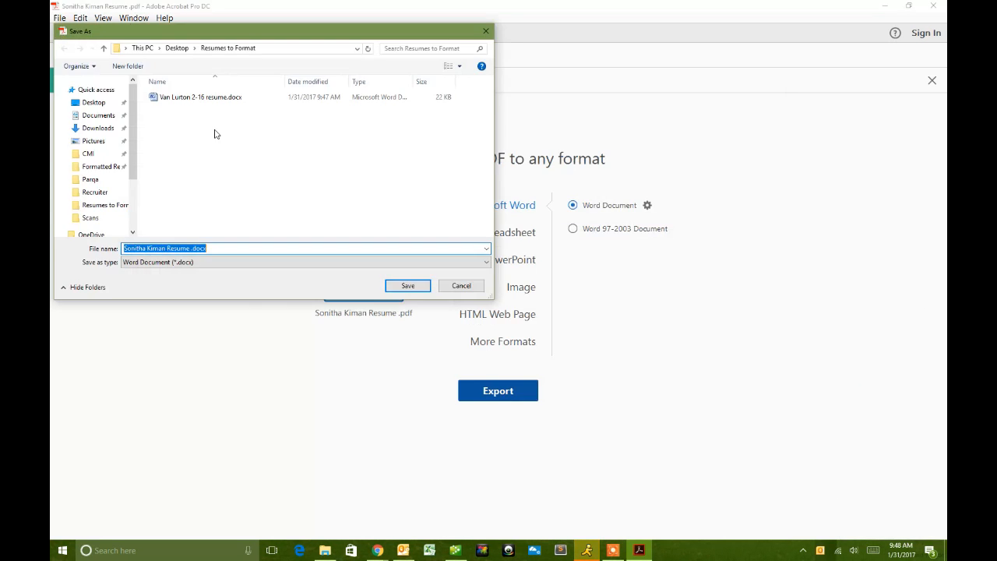
left_click(406, 286)
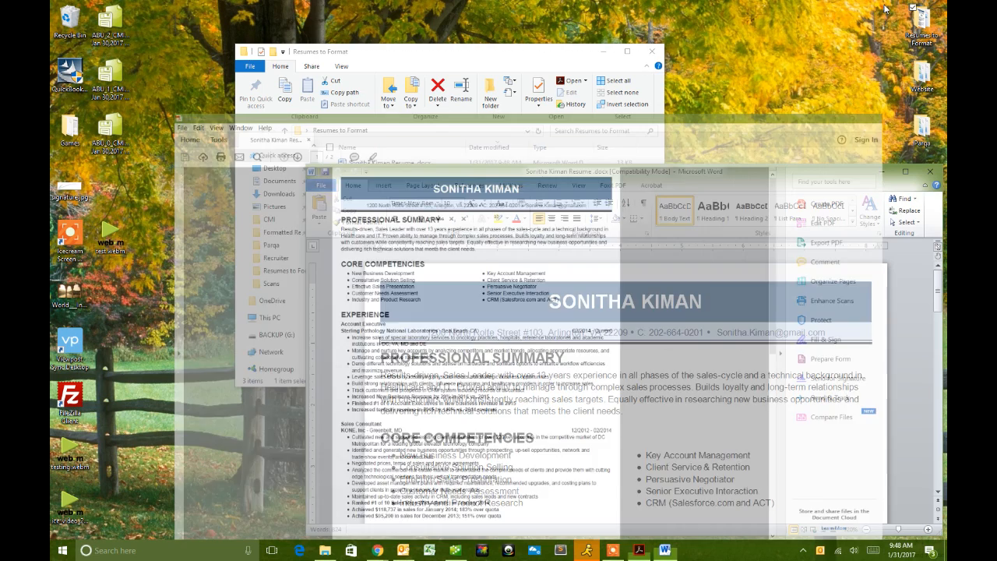
- Minimize Acrobat and snap the converted Word resume to the right half of the screen
left_click(884, 6)
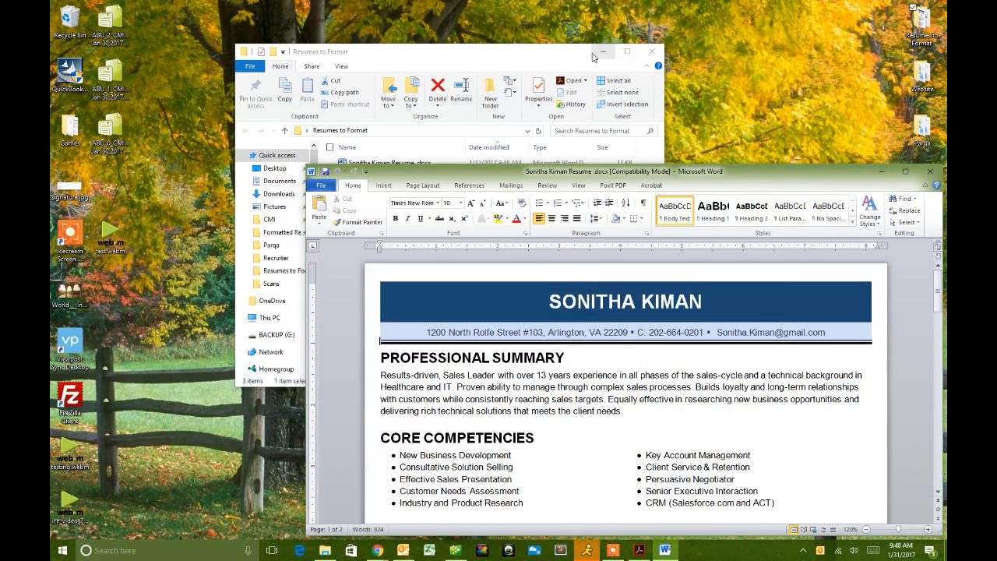
left_click_drag(748, 180, 700, 50)
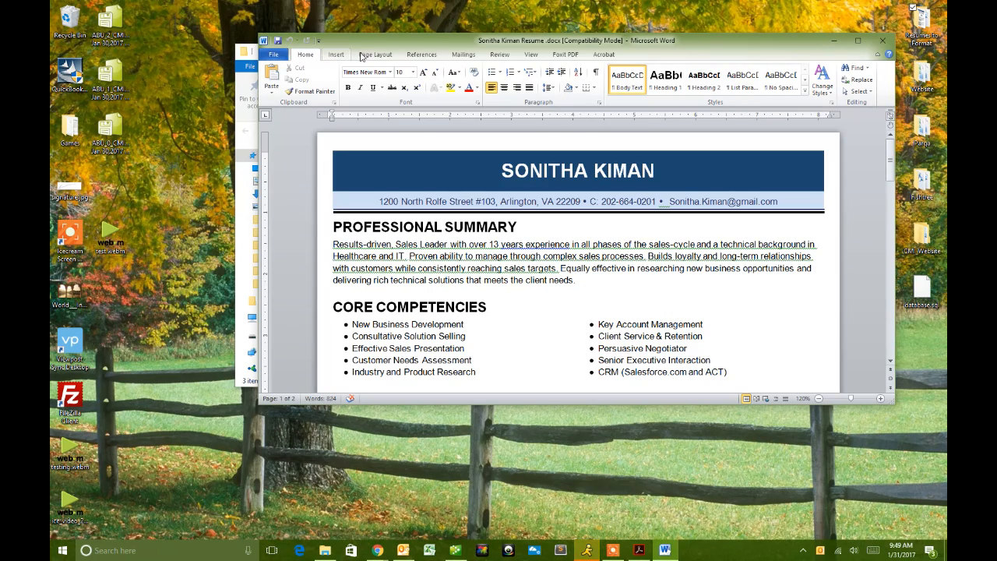
left_click_drag(424, 41, 946, 187)
left_click(451, 44)
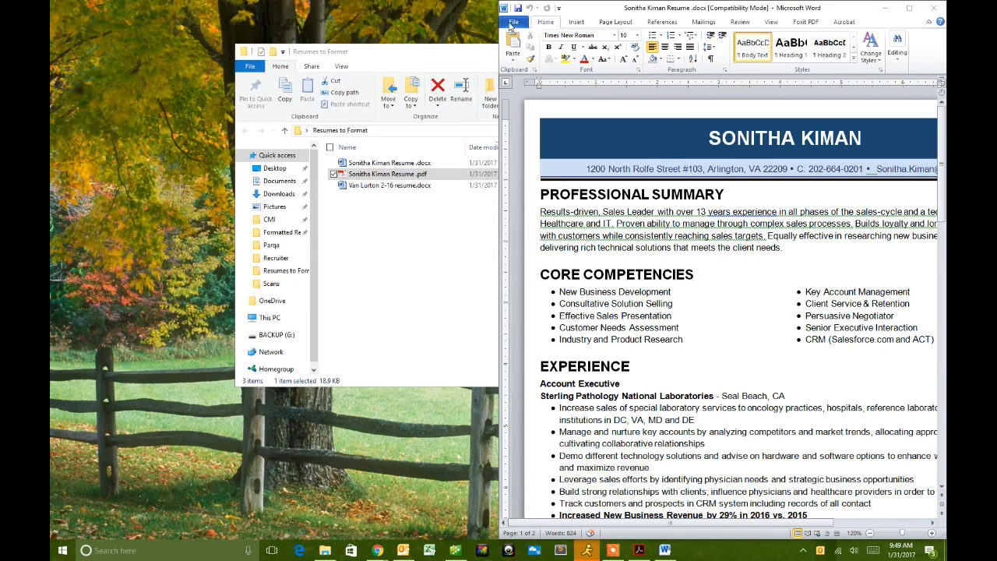
left_click(514, 22)
- Create a new document from the CMI letterhead template and snap it to the left half
left_click(534, 159)
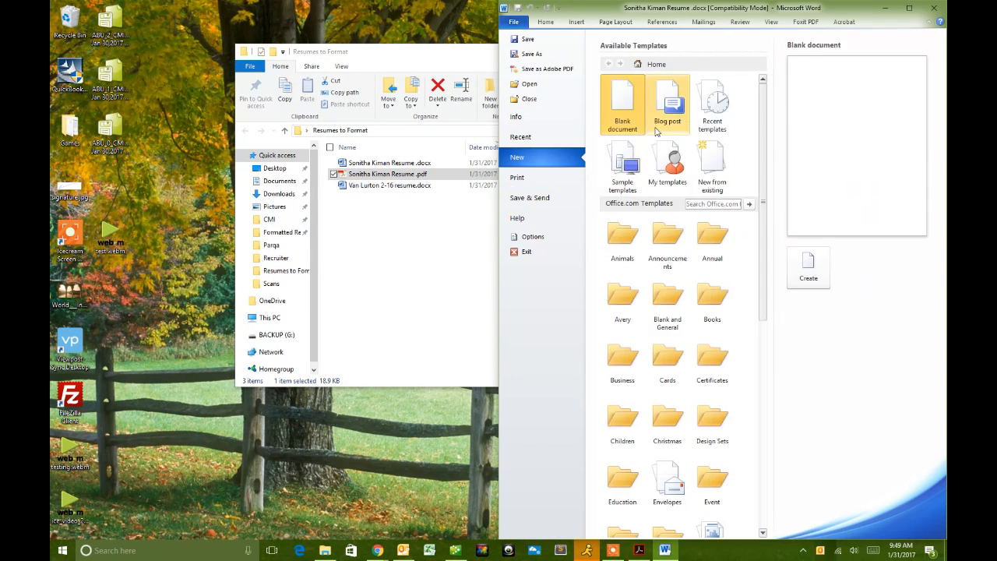
left_click(667, 154)
left_click(794, 356)
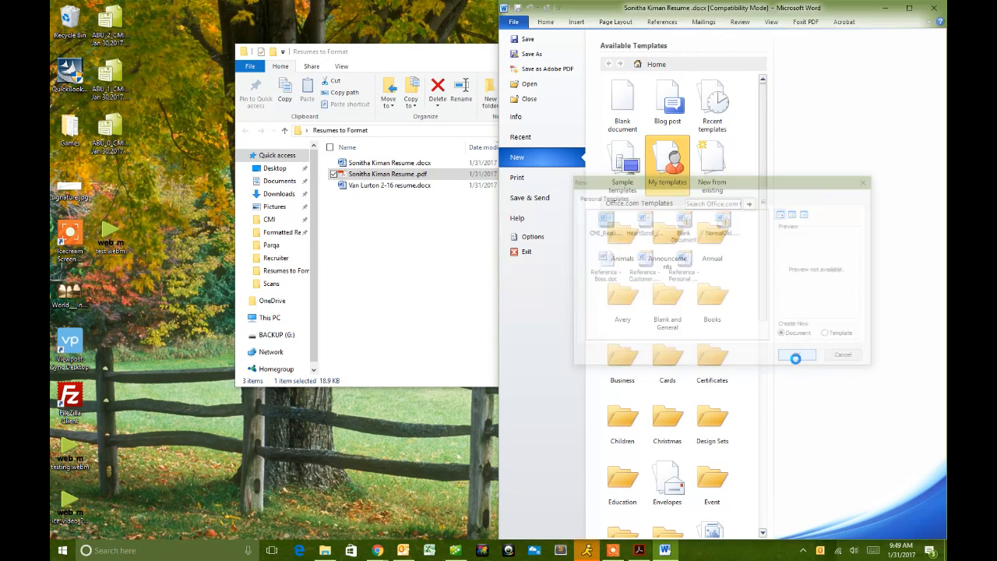
key("super+Left")
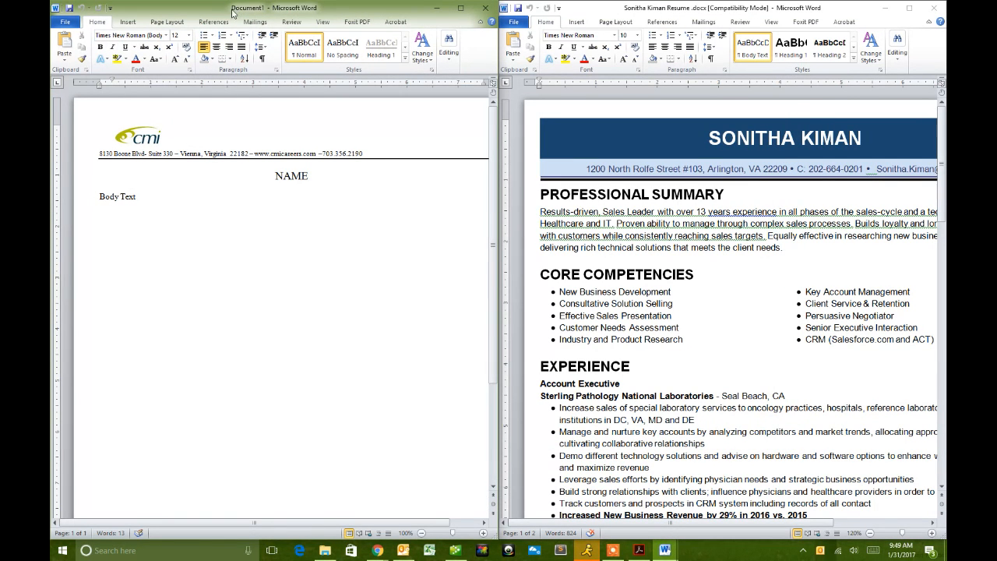
left_click_drag(232, 8, 239, 8)
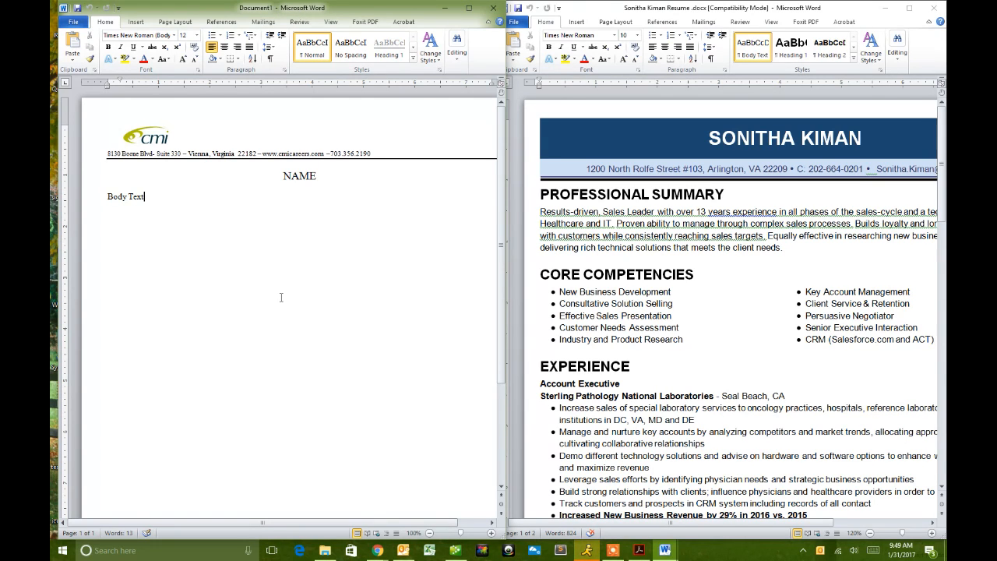
- Make the NAME placeholder bold in the new letterhead document
left_click_drag(319, 180, 285, 176)
key("ctrl+b")
left_click(403, 252)
left_click_drag(156, 206, 78, 187)
left_click(282, 273)
- Save the letterhead as a Word Template (.dotx) in the Microsoft Word > Templates folder
left_click(73, 24)
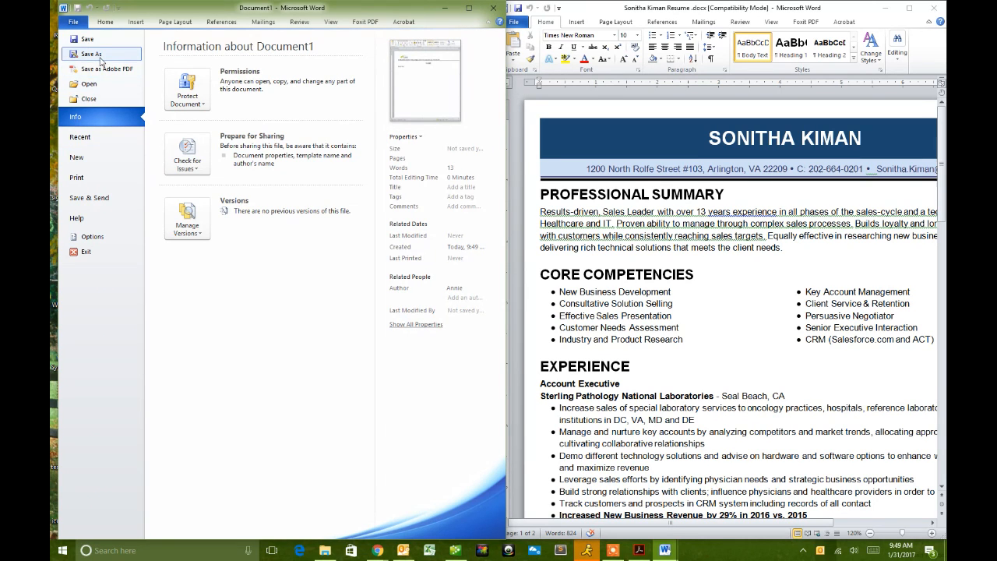
left_click(100, 58)
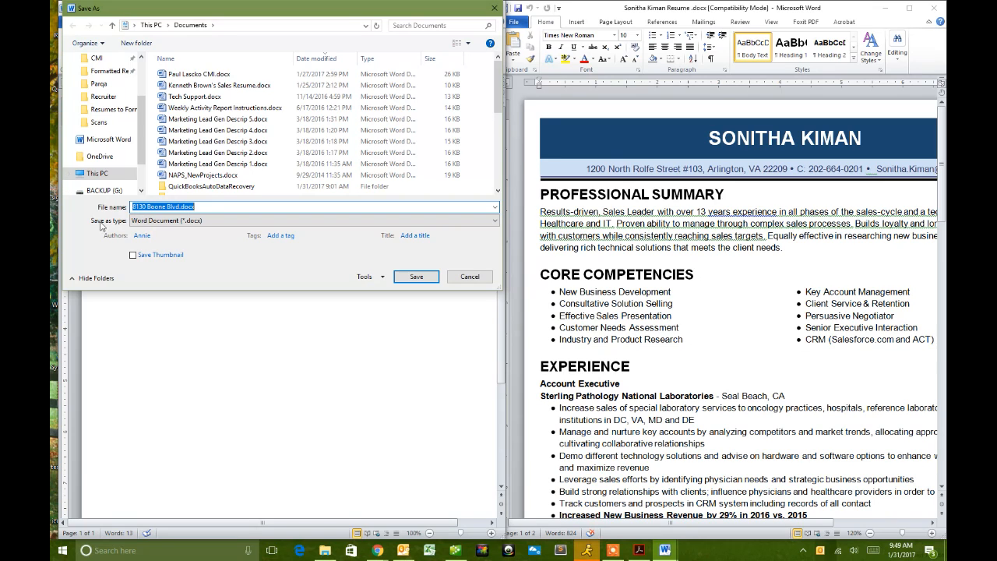
left_click(150, 221)
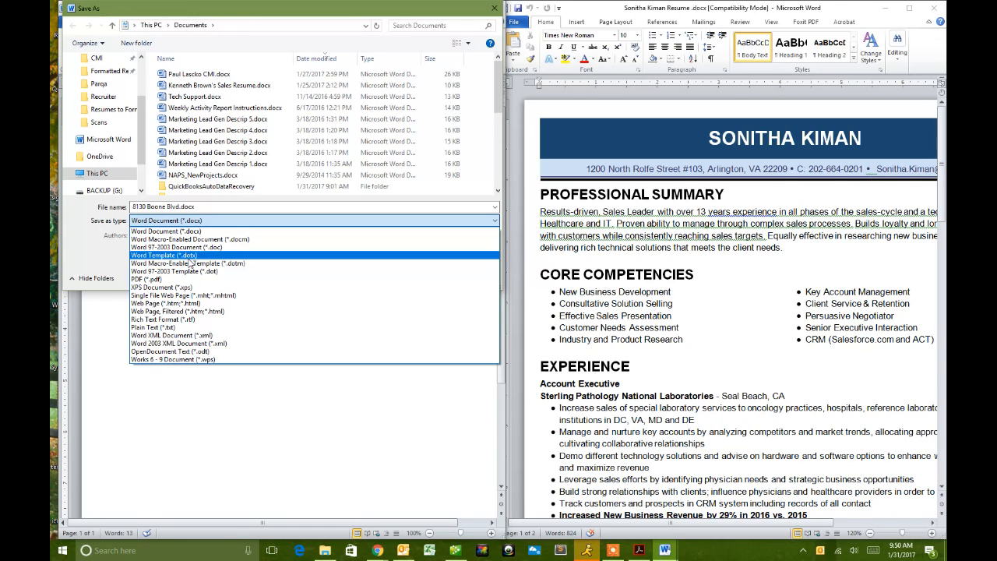
left_click(193, 262)
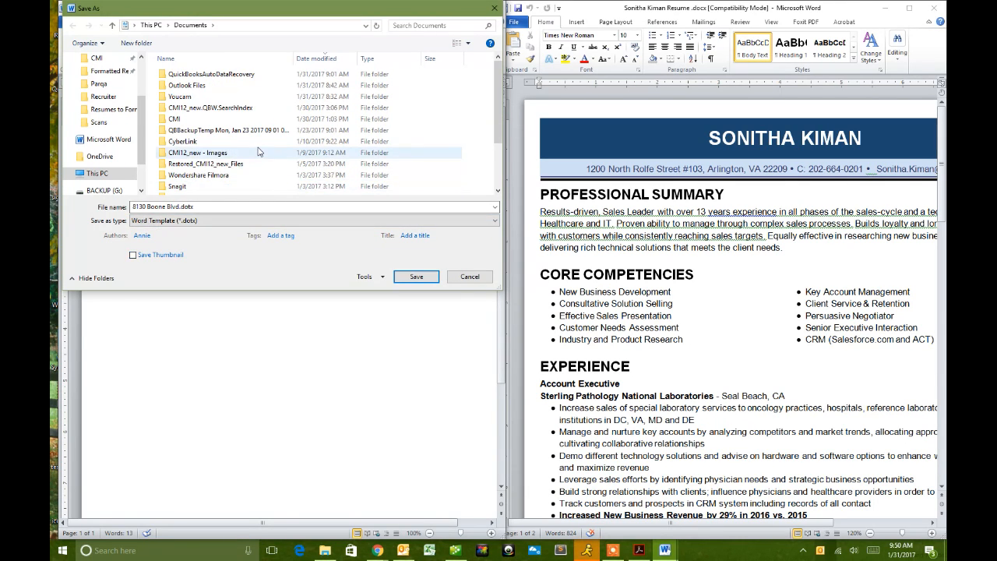
scroll(259, 151, "down", 2)
scroll(257, 154, "up", 2)
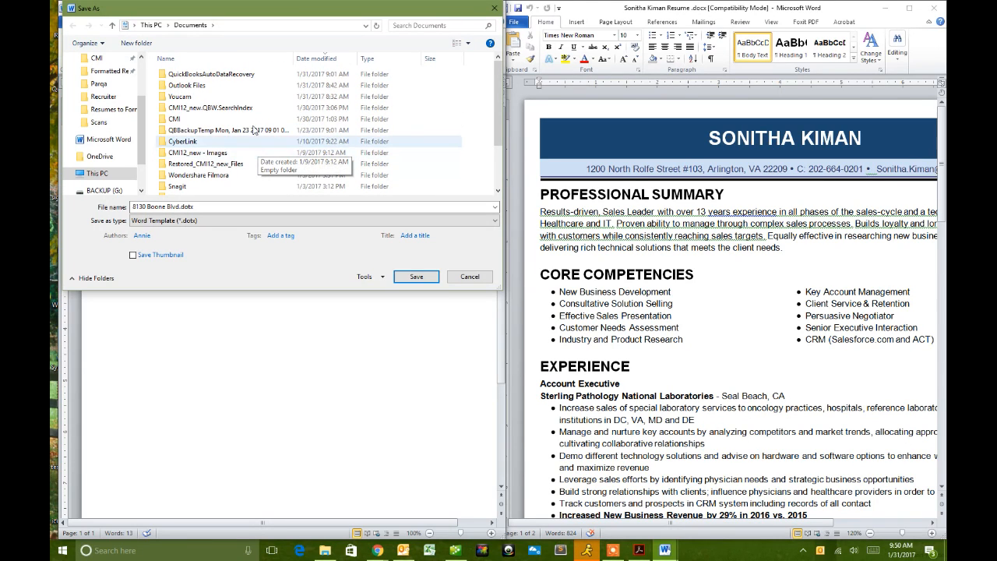
left_click(105, 140)
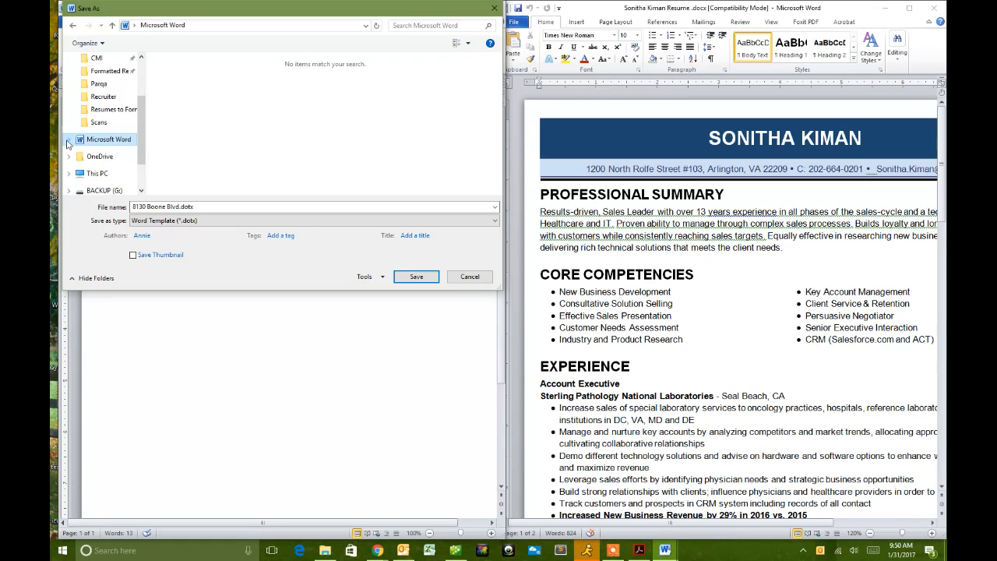
left_click(69, 138)
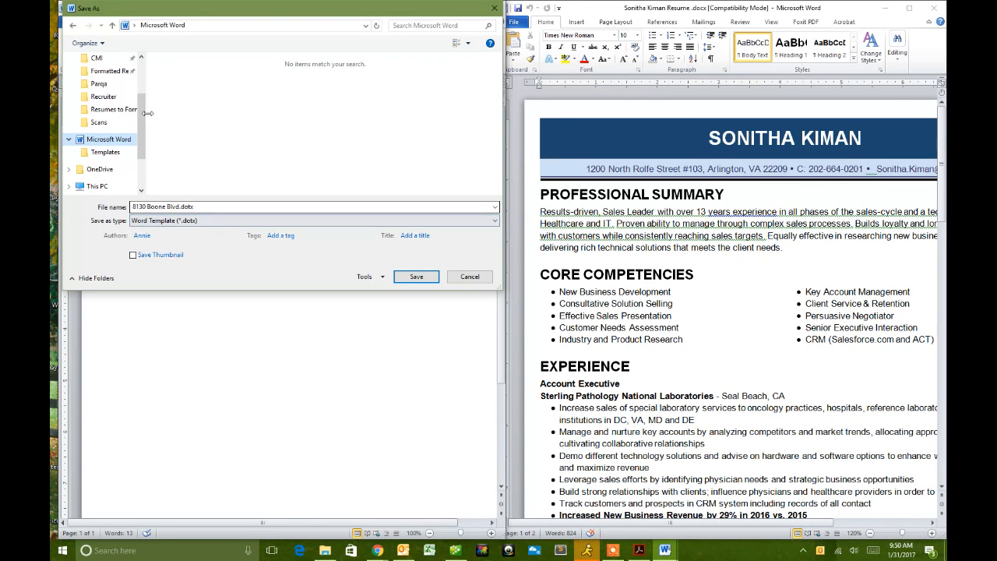
left_click(106, 154)
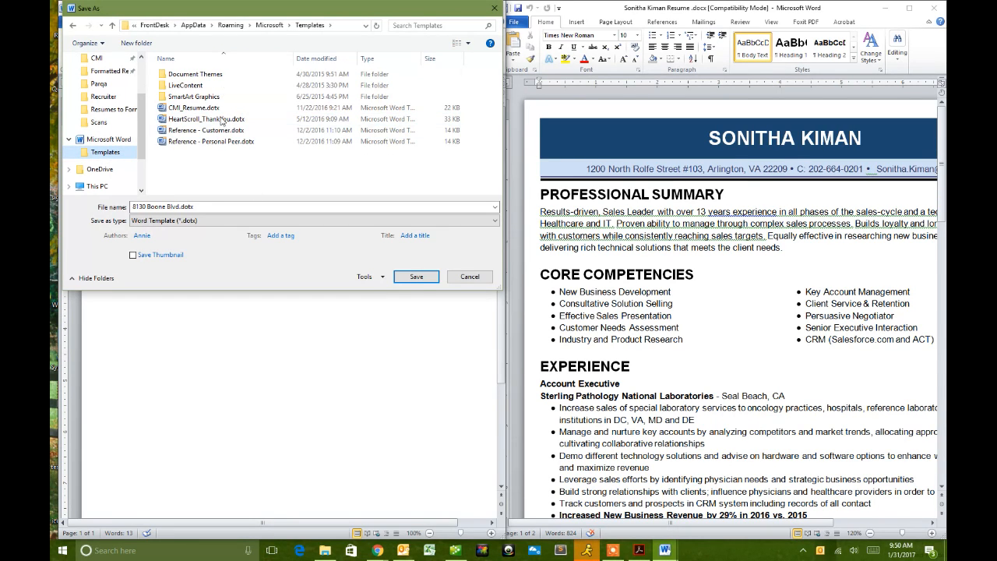
- Name the template CMI_Resume.dotx and save it, replacing the existing file
left_click(177, 206)
left_click(177, 206)
left_click_drag(177, 206, 130, 206)
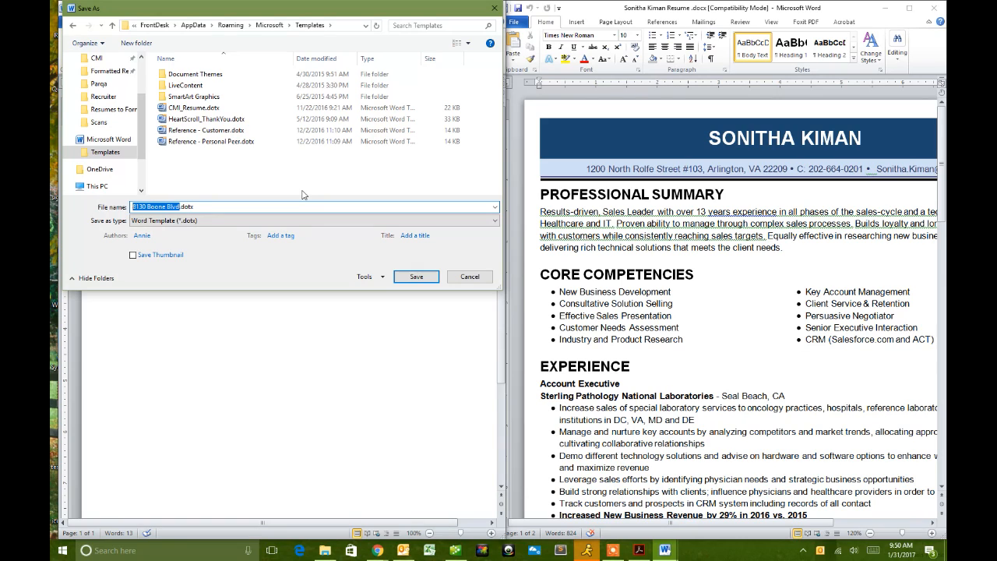
type("CMI_Resume")
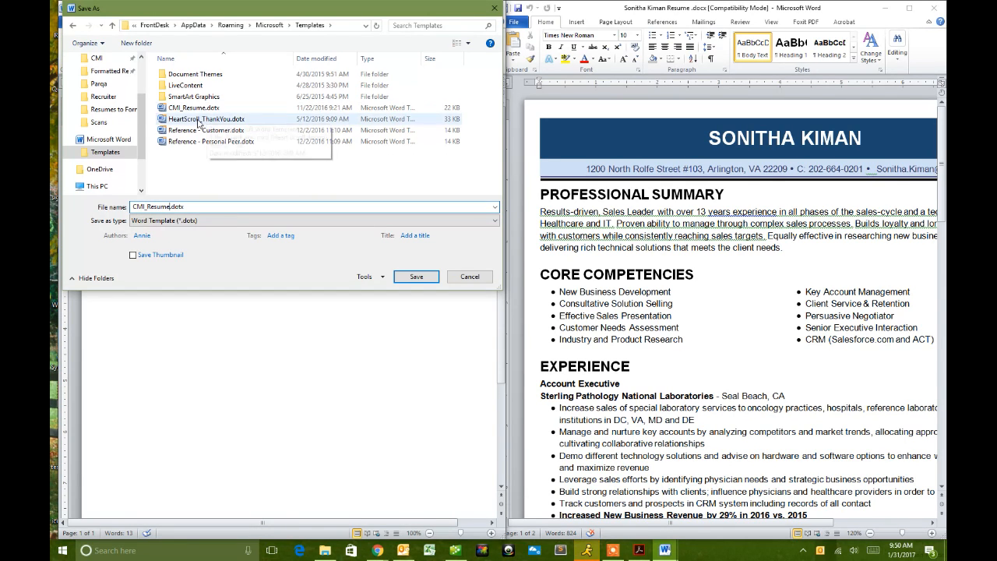
left_click(417, 277)
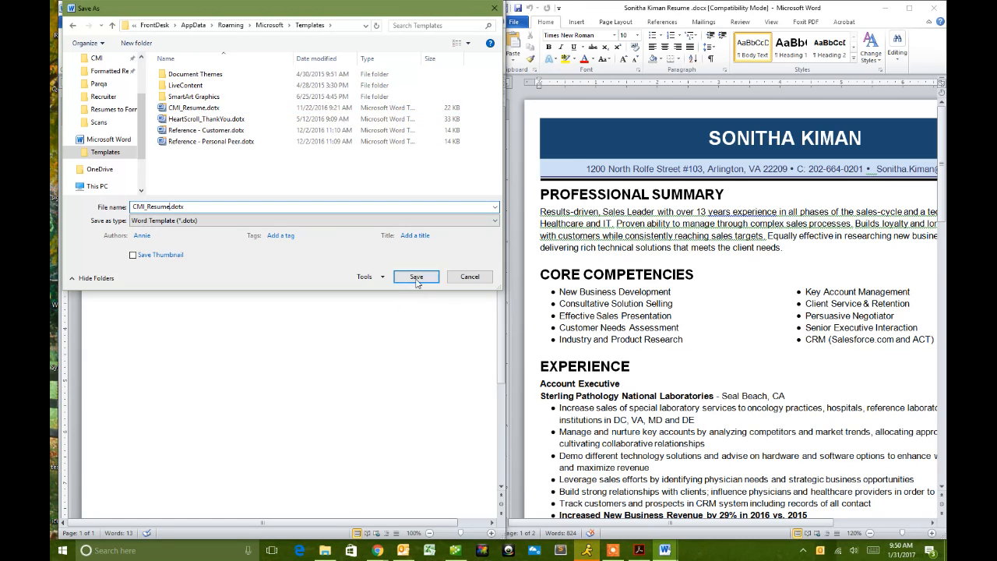
left_click(417, 278)
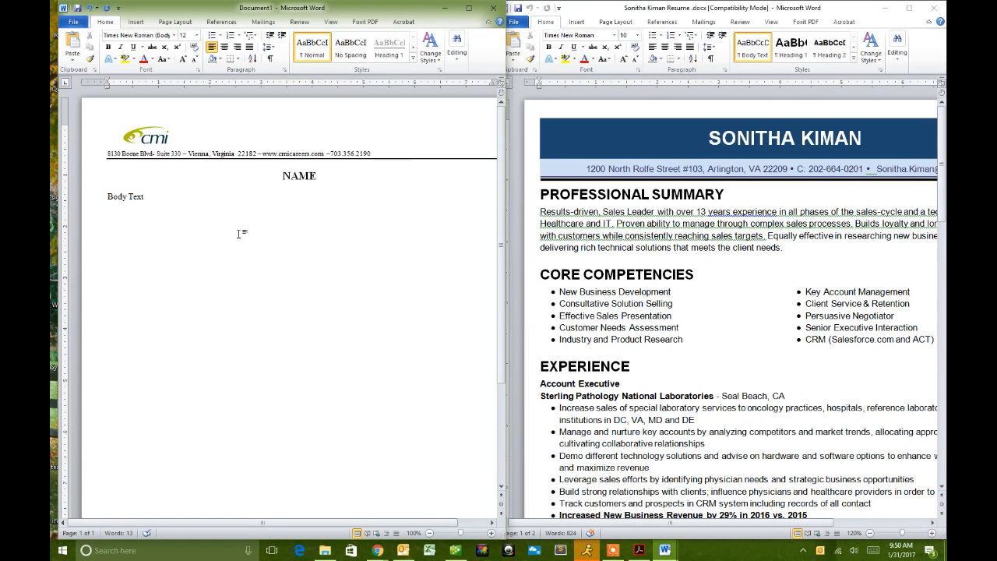
- Close Document1 without saving and open a new CMI_Resume-based document on the left half
left_click(492, 8)
left_click(497, 286)
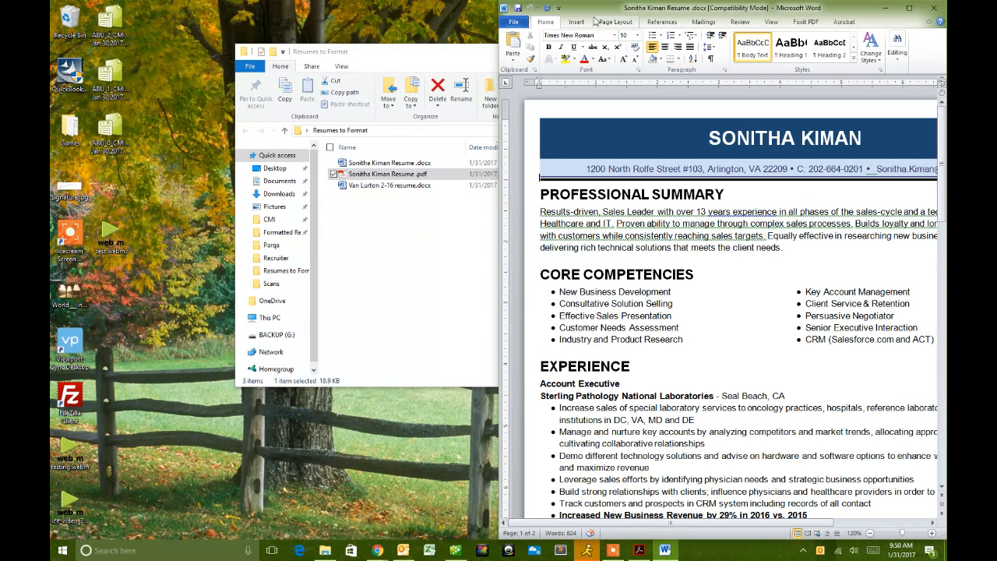
left_click(511, 23)
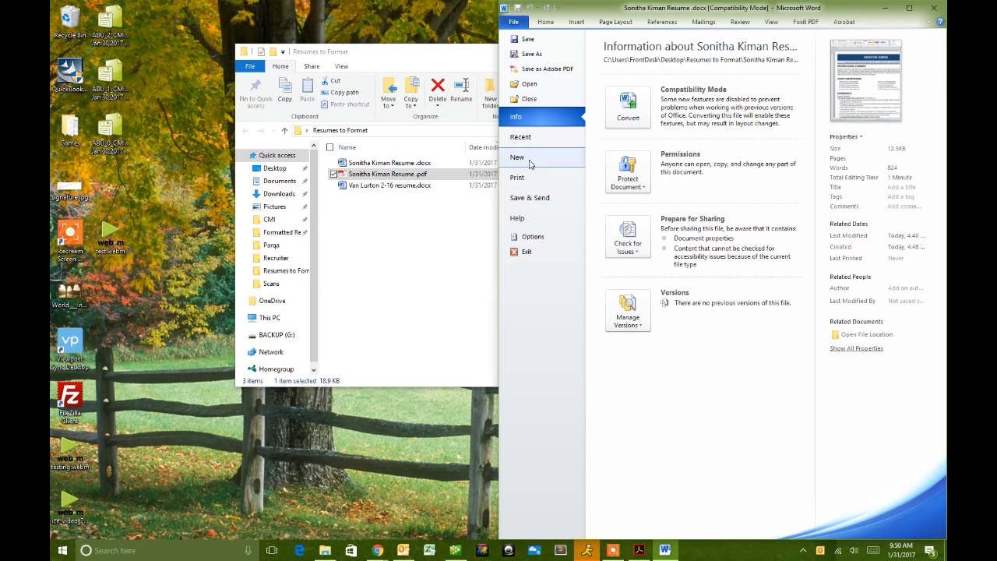
left_click(573, 158)
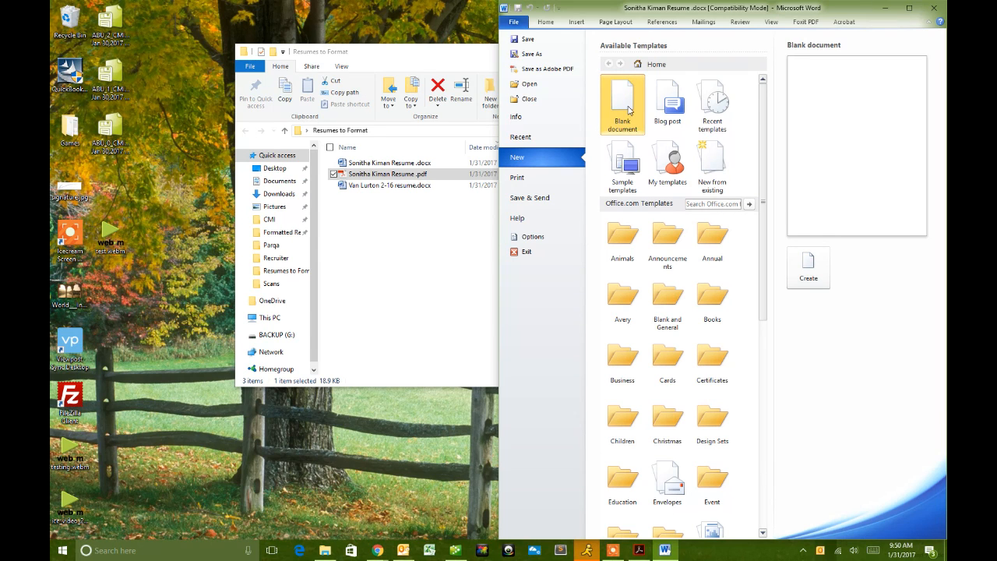
left_click(660, 167)
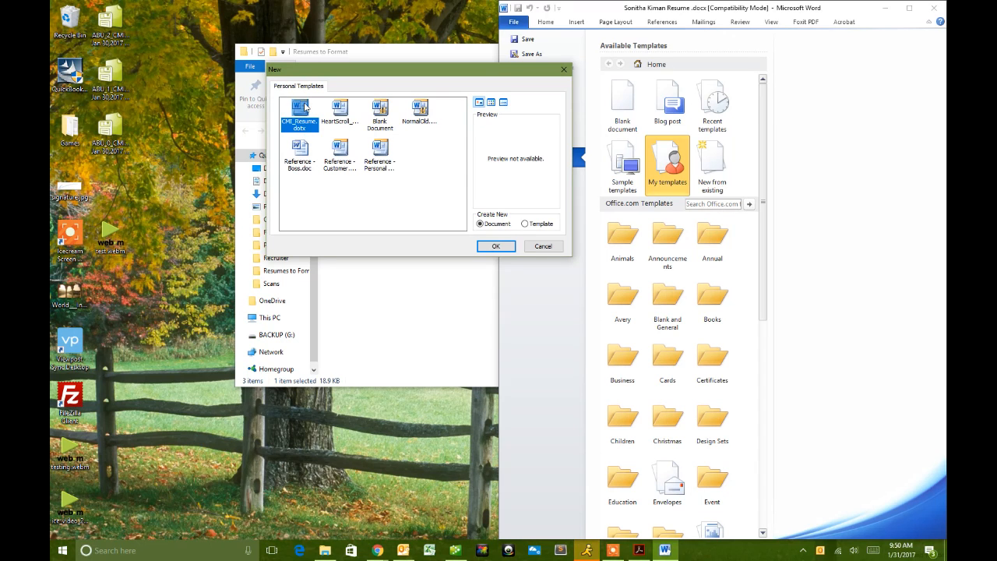
left_click(504, 250)
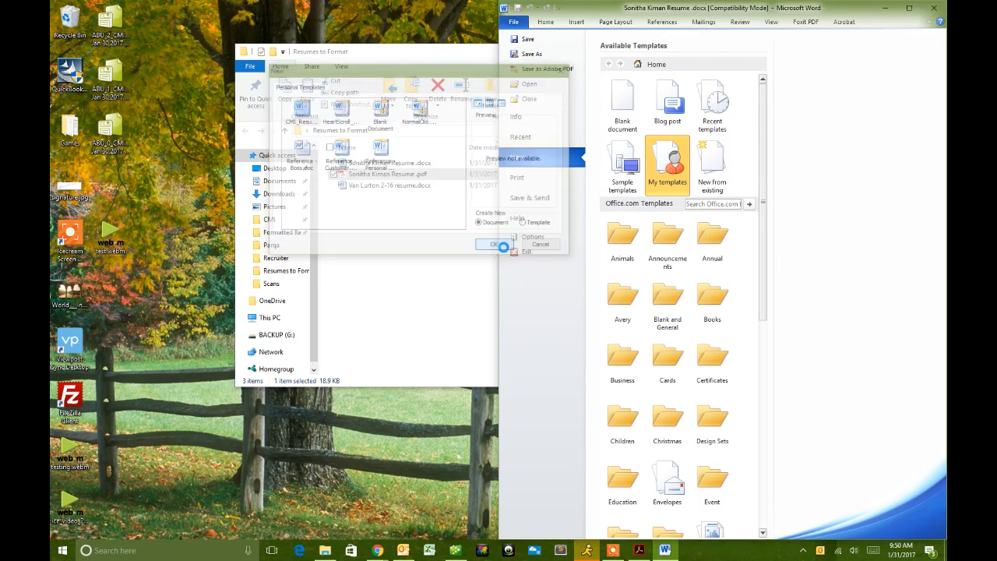
left_click_drag(561, 80, 51, 141)
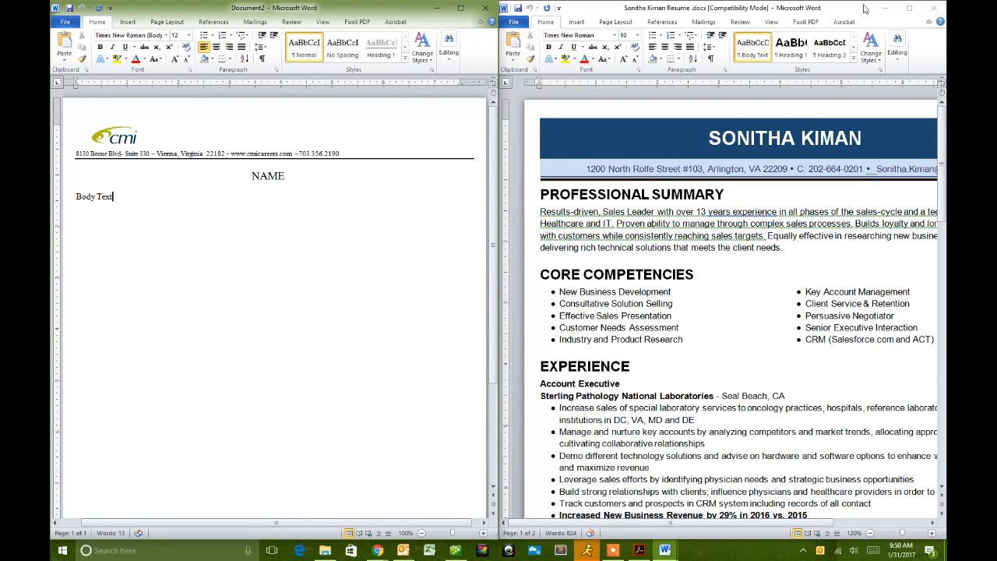
left_click_drag(828, 14, 662, 4)
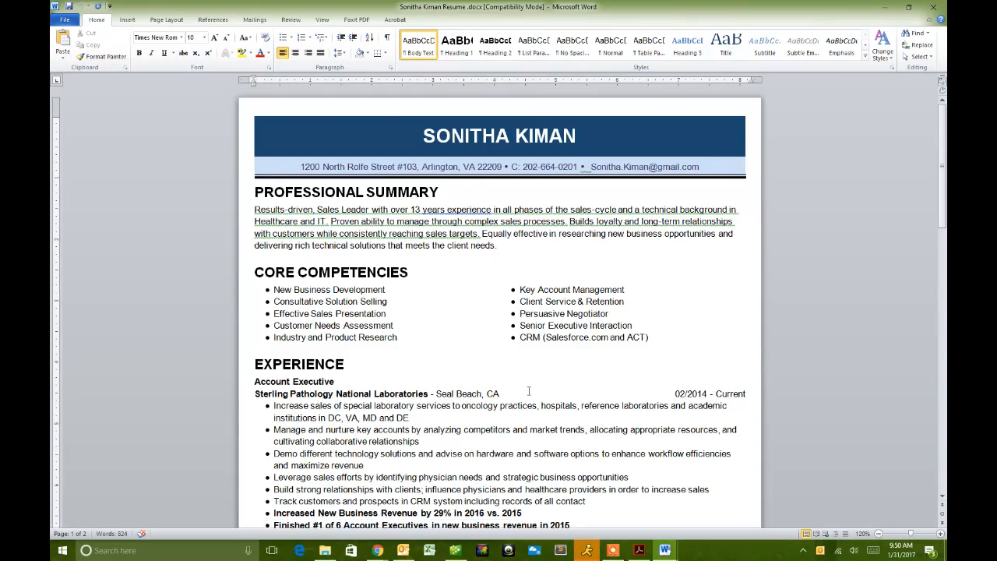
scroll(505, 356, "down", 4)
scroll(505, 360, "down", 20)
scroll(504, 359, "up", 7)
scroll(504, 358, "up", 15)
left_click_drag(625, 9, 946, 214)
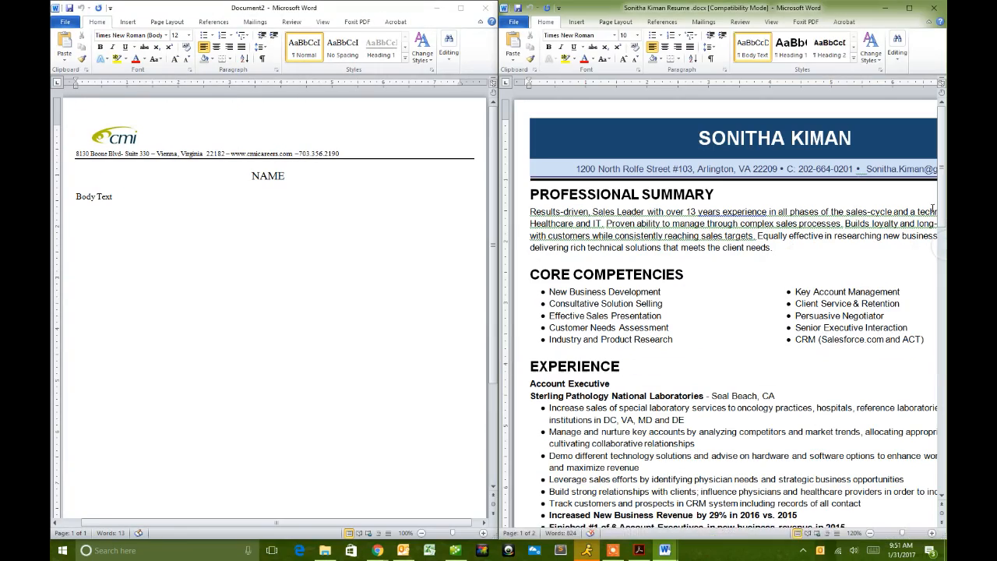
left_click(779, 137)
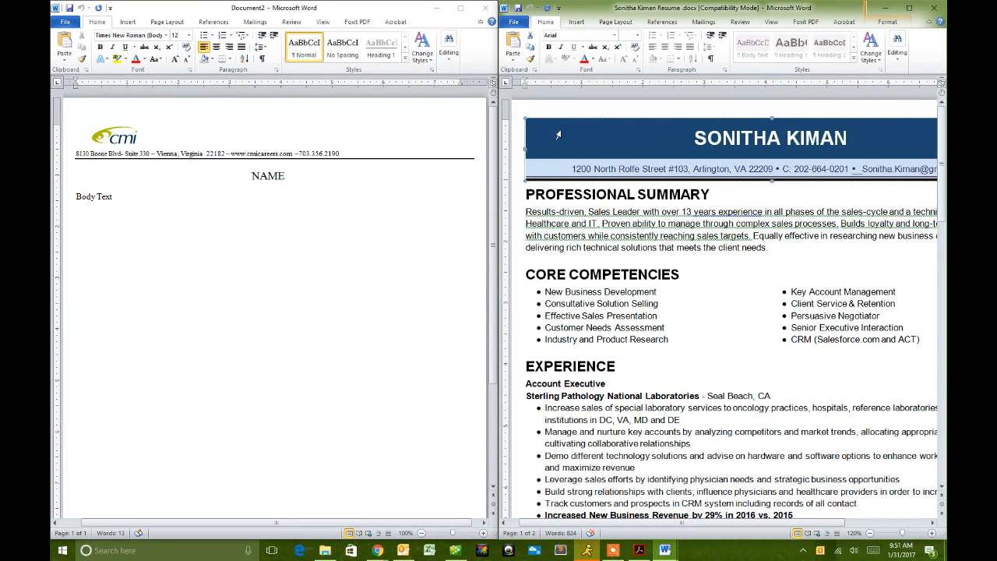
double_click(757, 11)
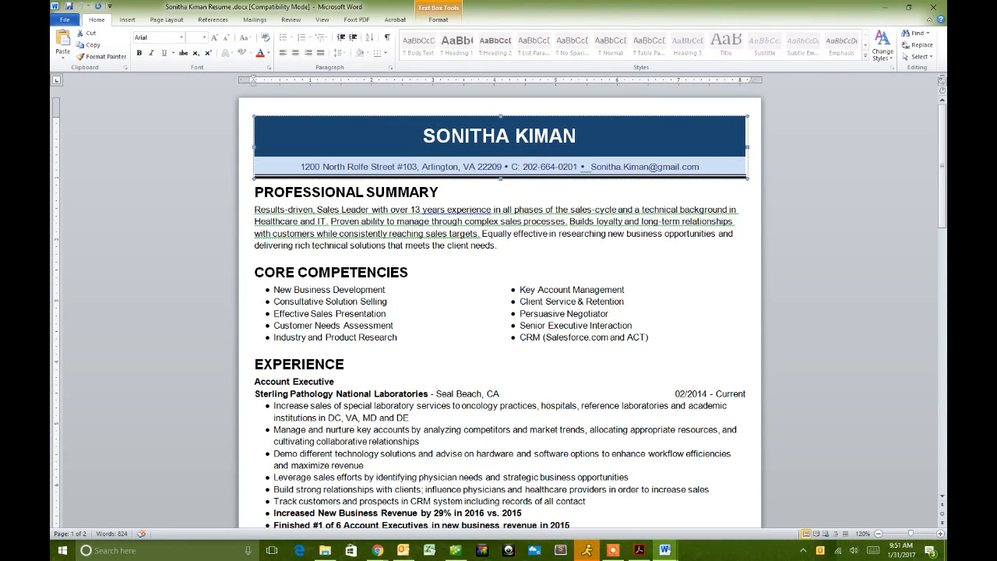
left_click(268, 136)
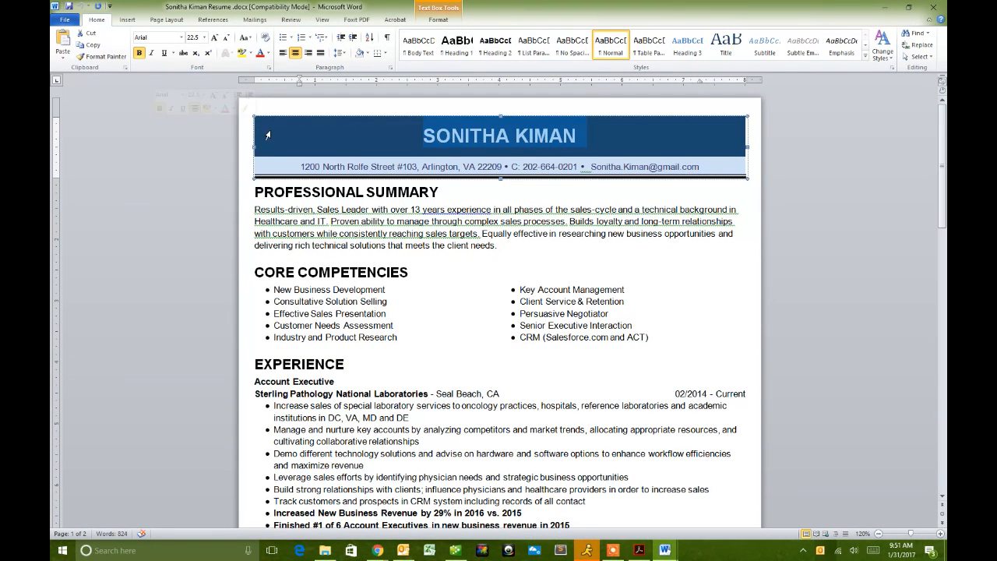
left_click(424, 135)
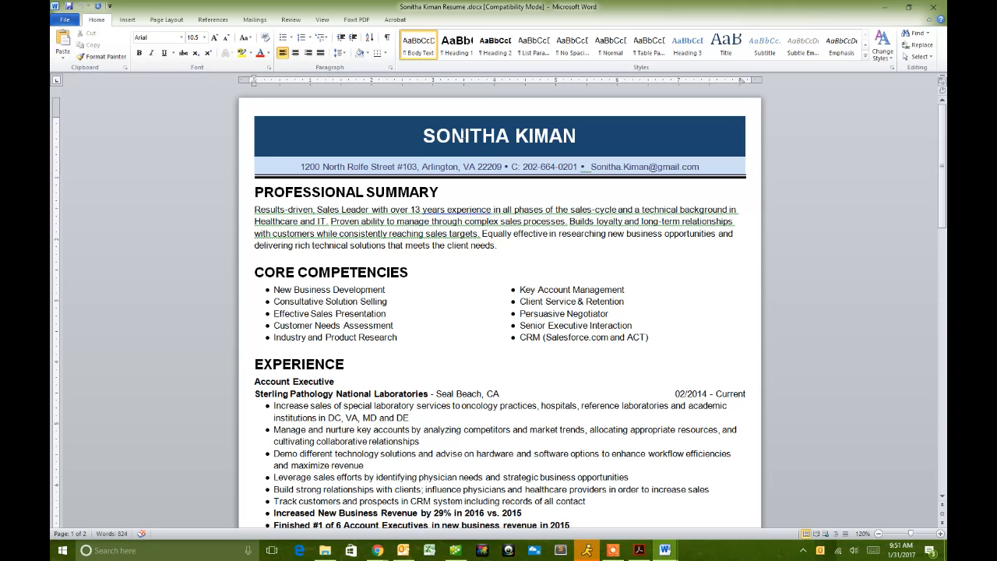
triple_click(425, 135)
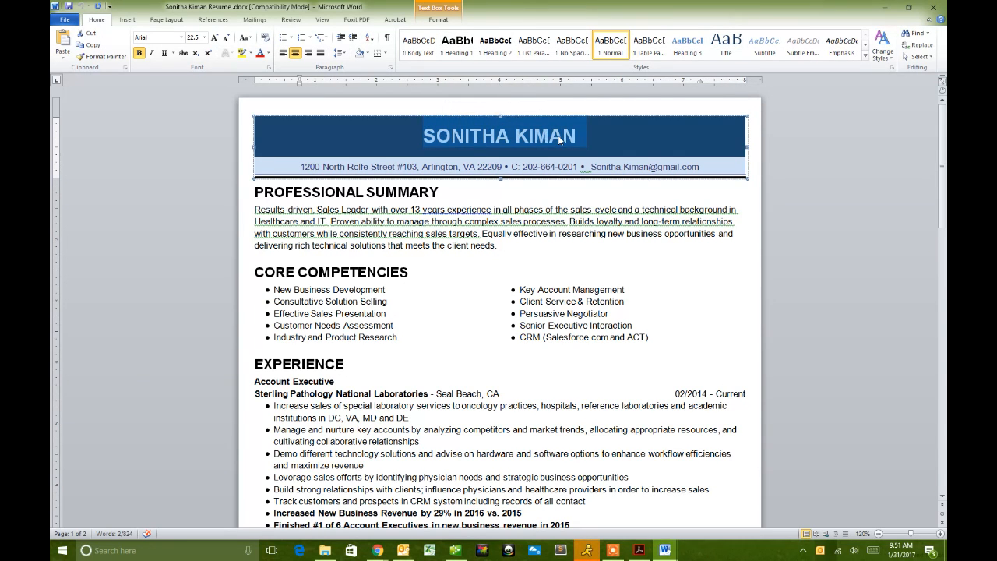
left_click(574, 140)
left_click_drag(574, 140, 433, 142)
left_click(434, 143)
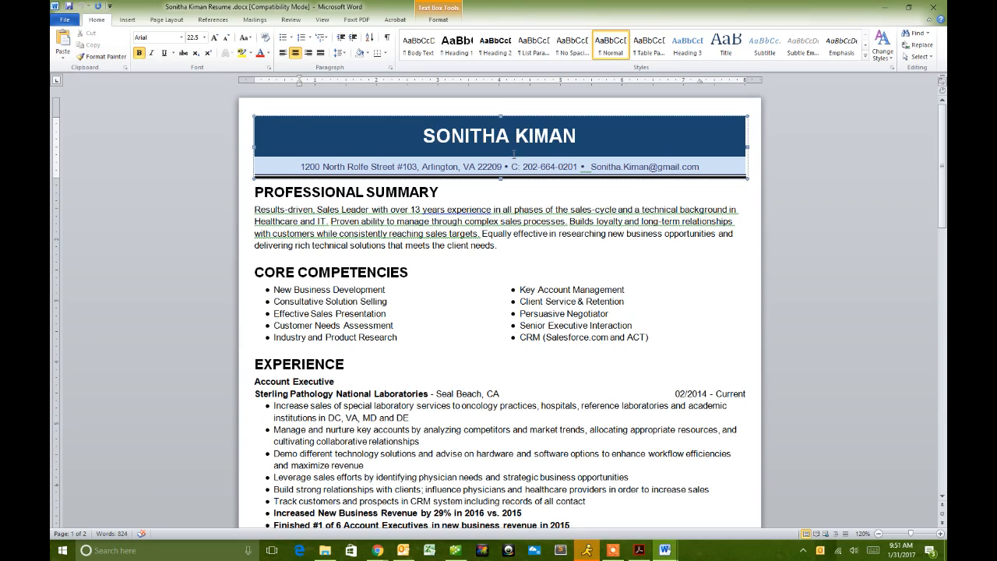
left_click_drag(604, 7, 946, 191)
left_click(300, 191)
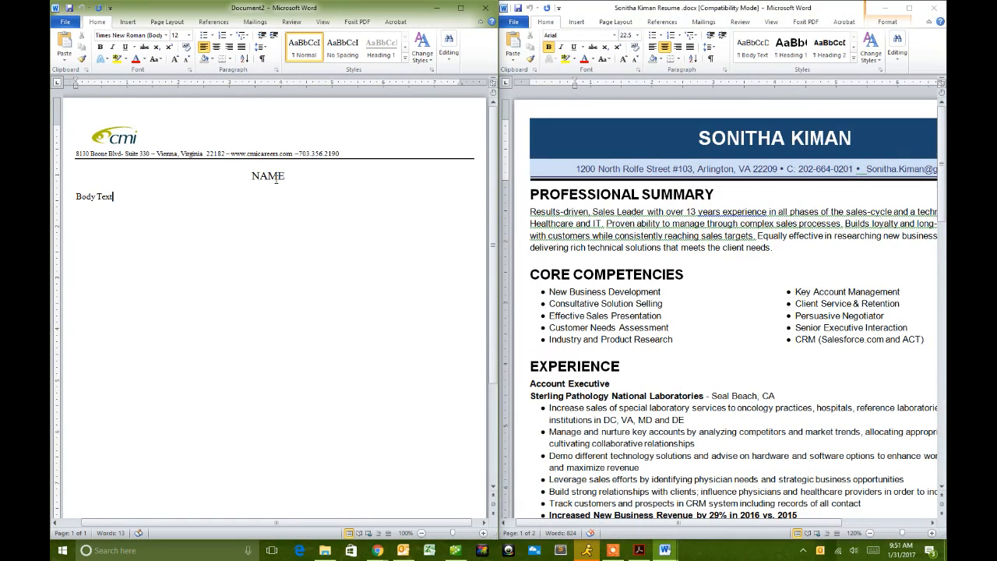
- Replace NAME with the candidate's full name and make that heading bold
left_click_drag(278, 176, 247, 176)
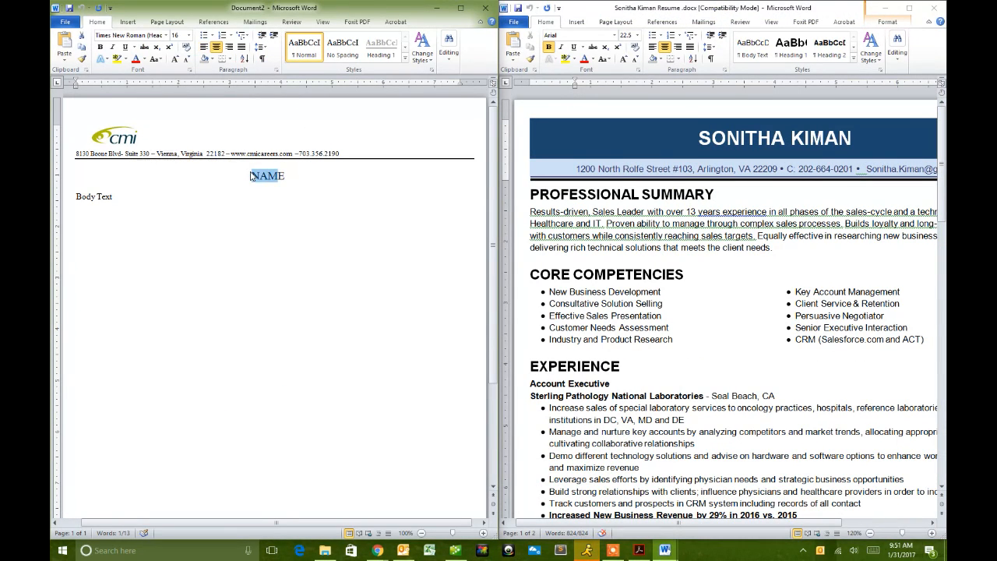
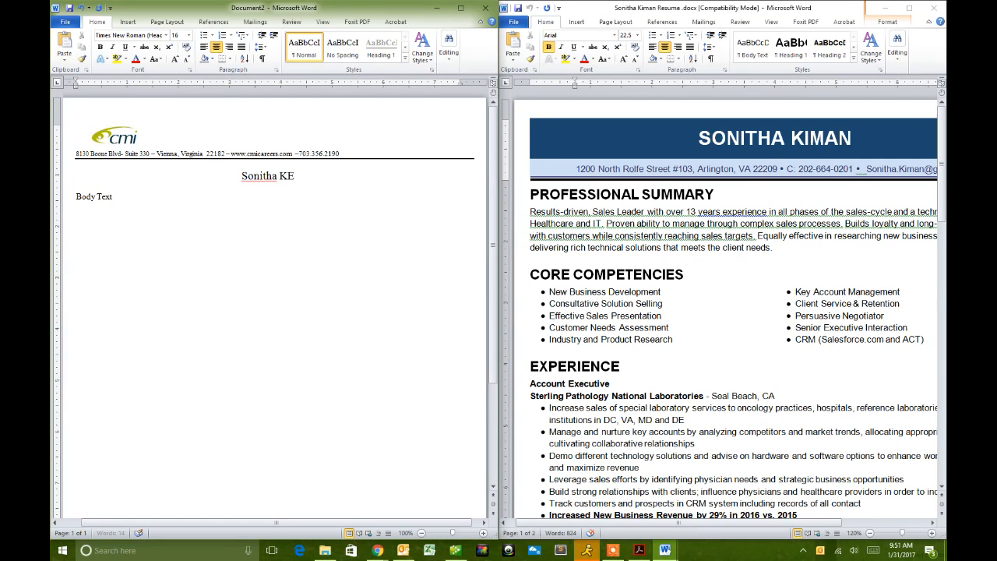
key("Delete")
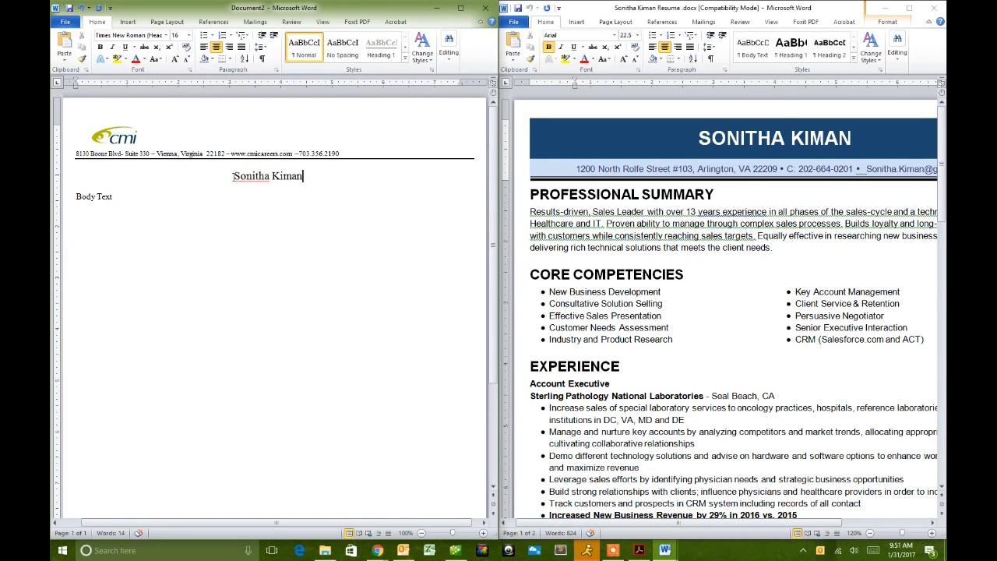
triple_click(234, 180)
key("ctrl+b")
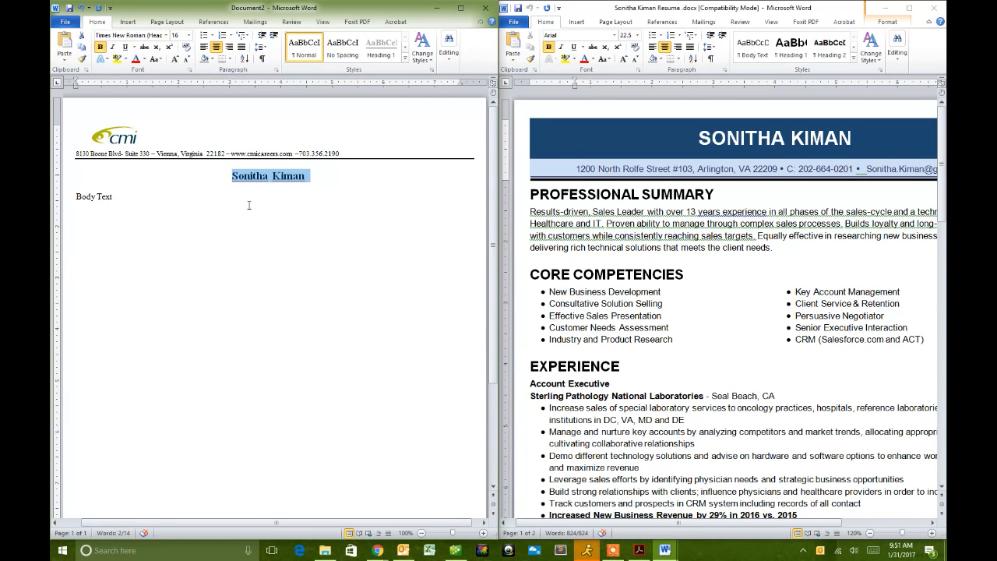
left_click(289, 253)
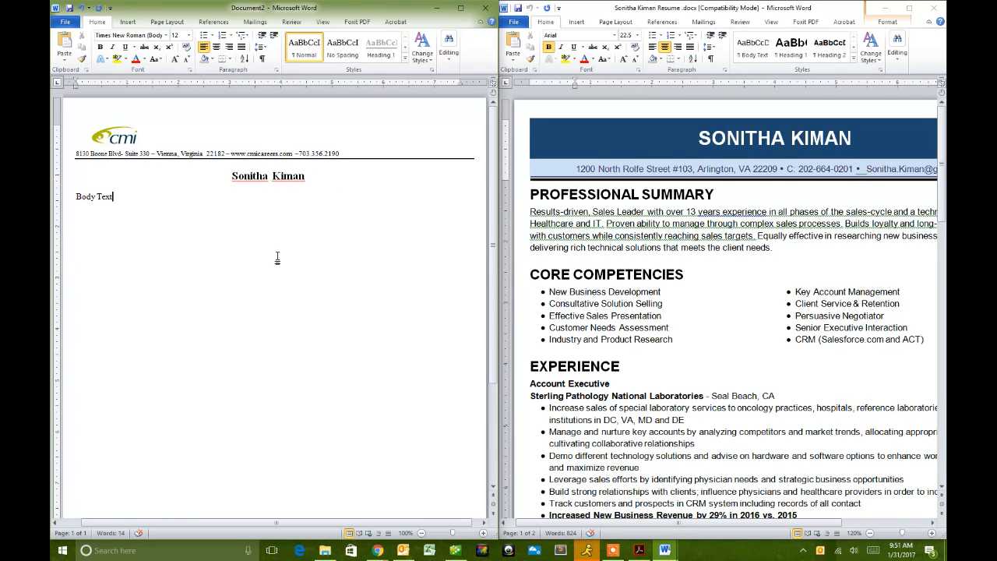
left_click(702, 287)
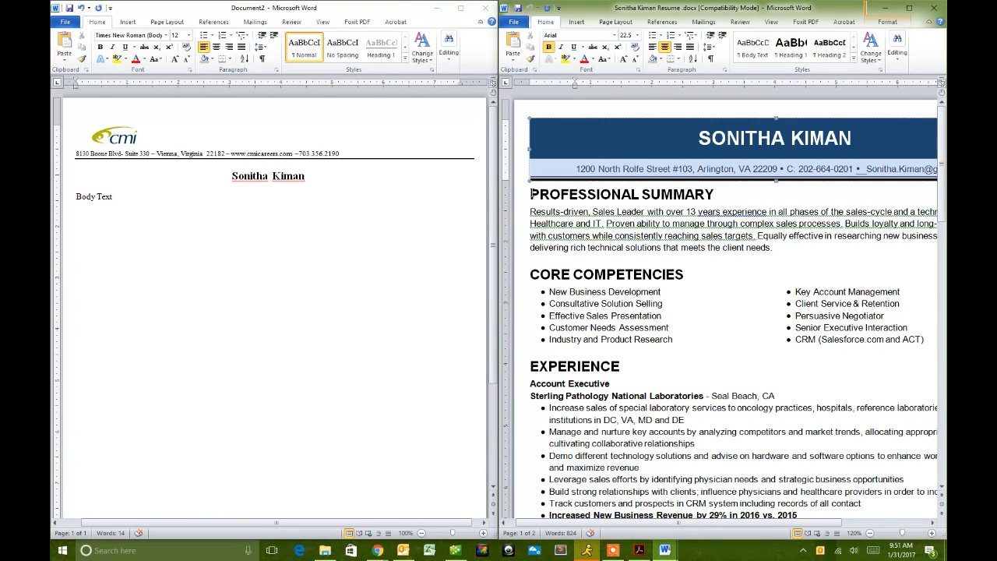
- Copy the résumé's Professional Summary heading and paragraph, then select Body Text in the letterhead
scroll(770, 304, "down", 5)
scroll(769, 304, "up", 5)
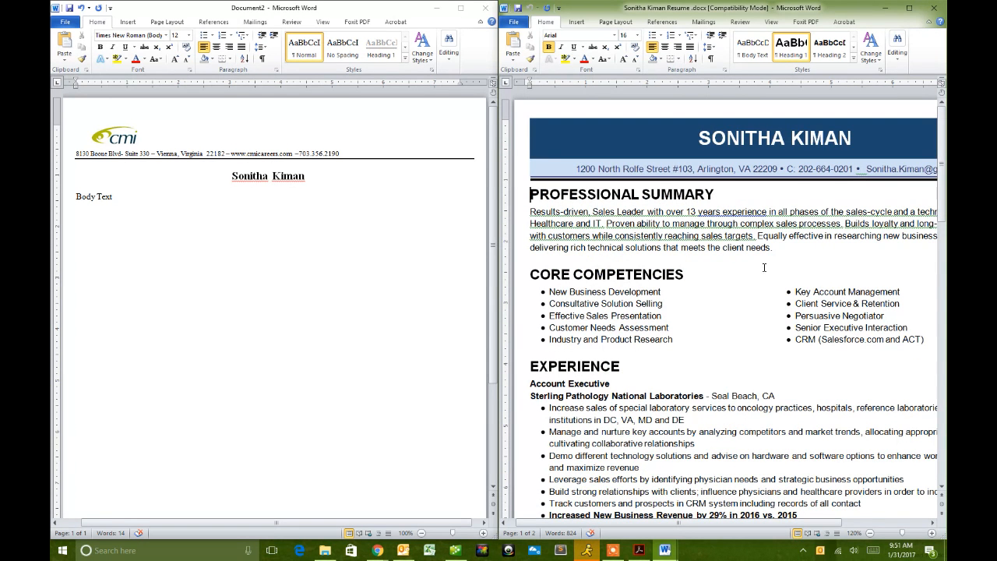
left_click_drag(532, 274, 823, 352)
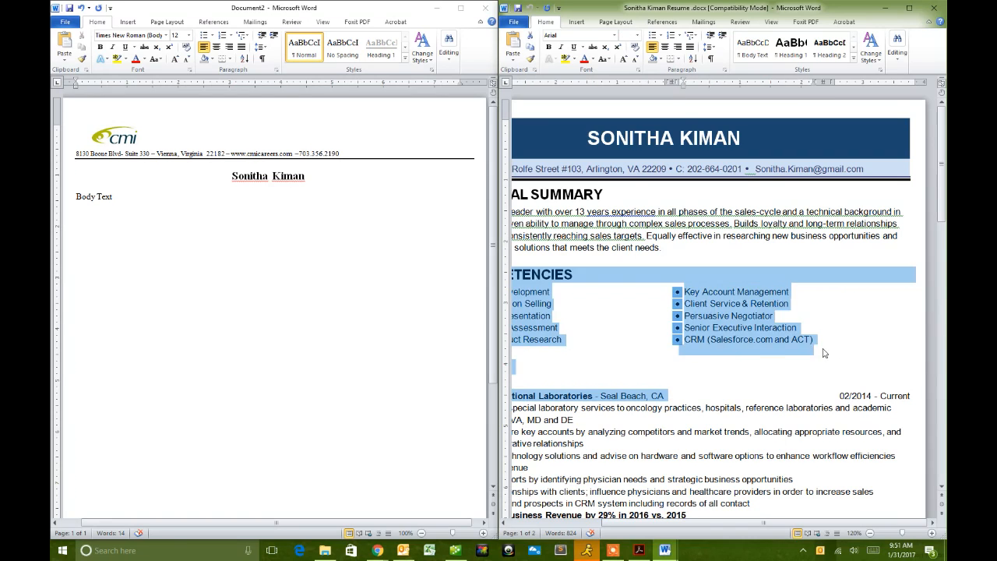
left_click(812, 349)
left_click_drag(745, 518, 551, 524)
left_click(539, 267)
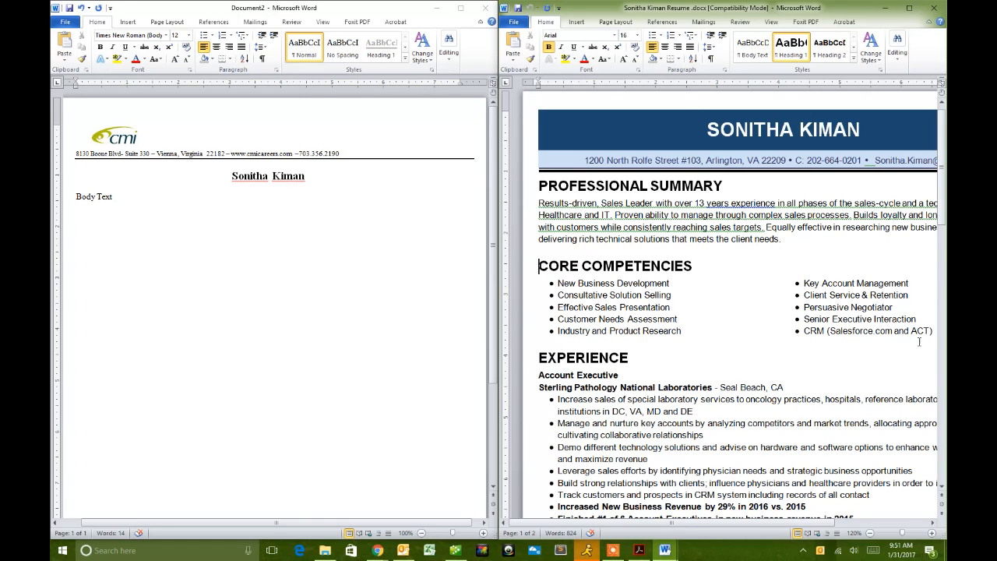
left_click_drag(805, 248, 527, 186)
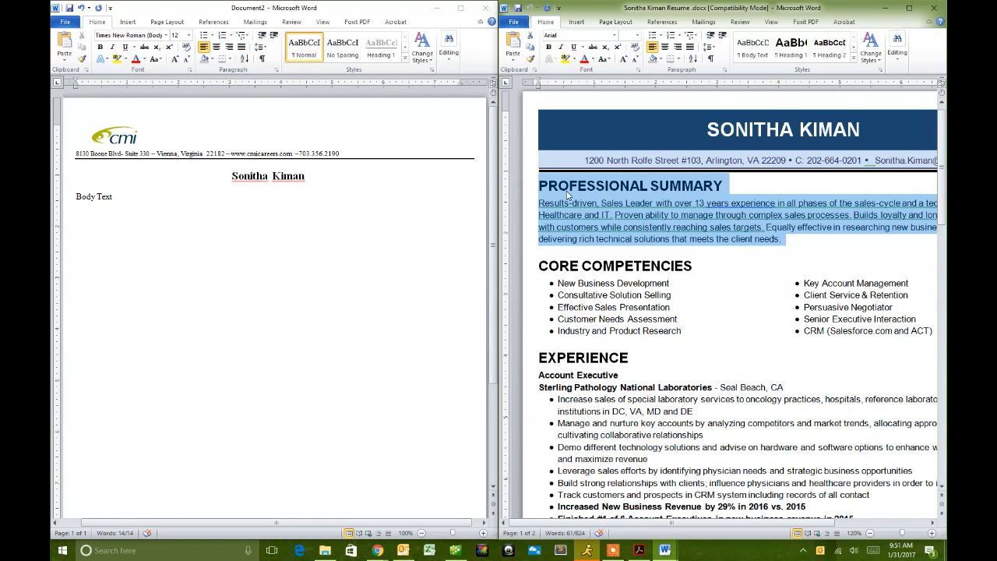
left_click(125, 236)
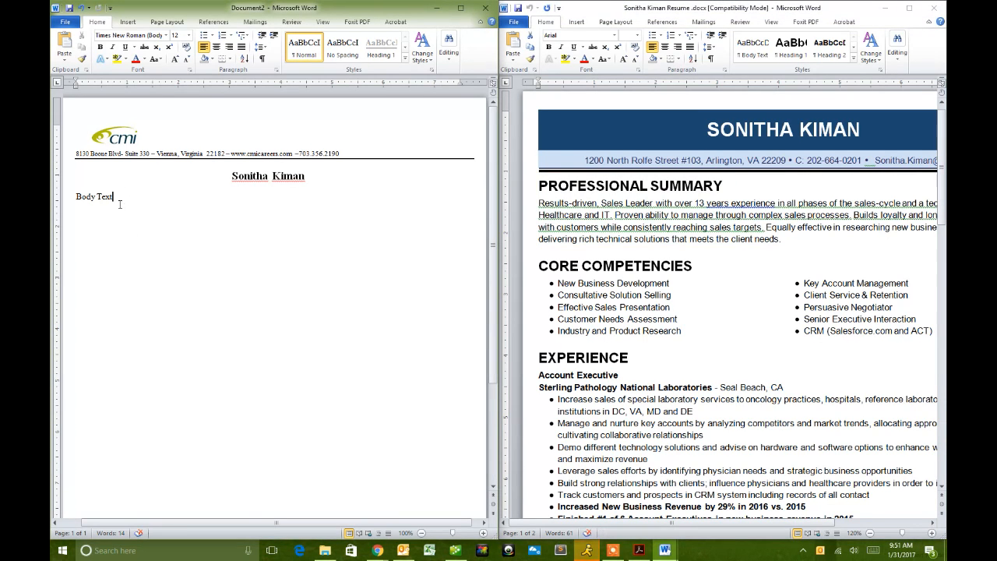
left_click_drag(116, 200, 77, 200)
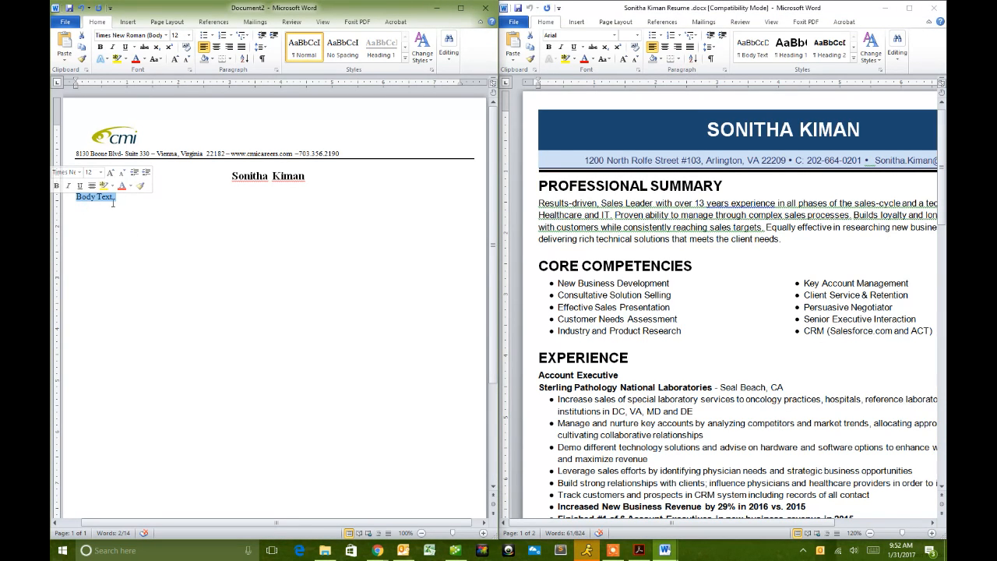
- Paste the summary over Body Text as Keep Text Only, then delete the PROFESSIONAL SUMMARY heading line
right_click(113, 203)
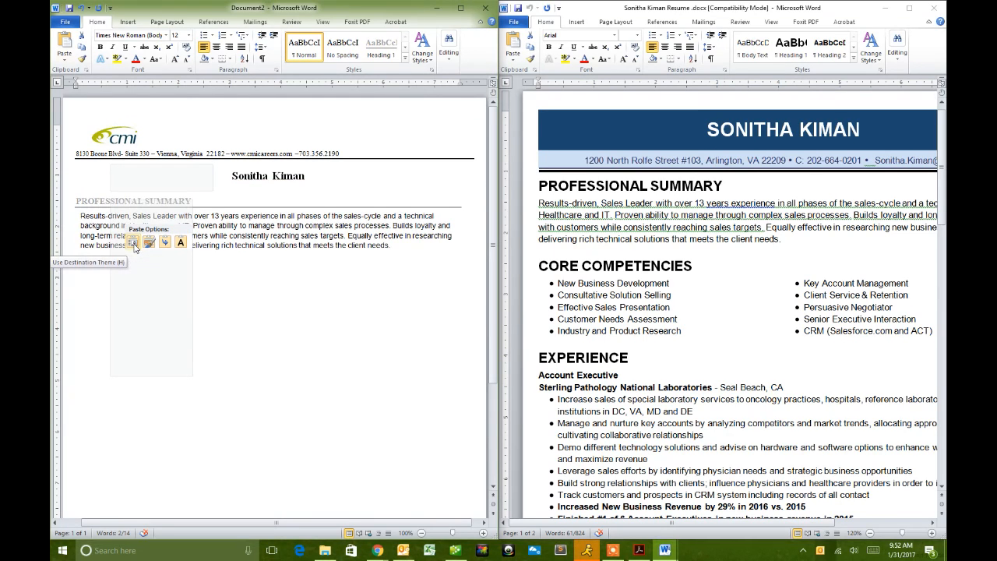
key("Escape")
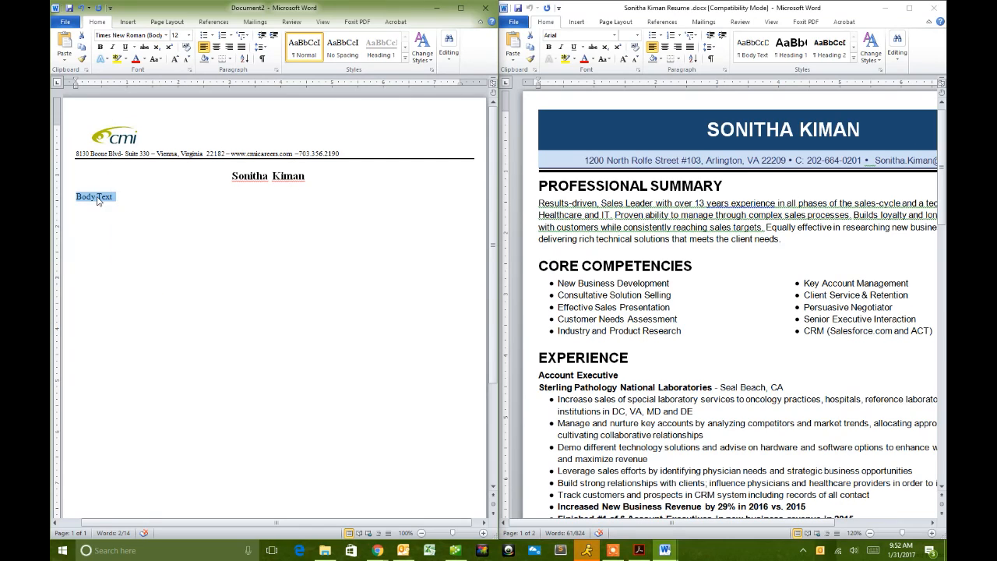
right_click(98, 201)
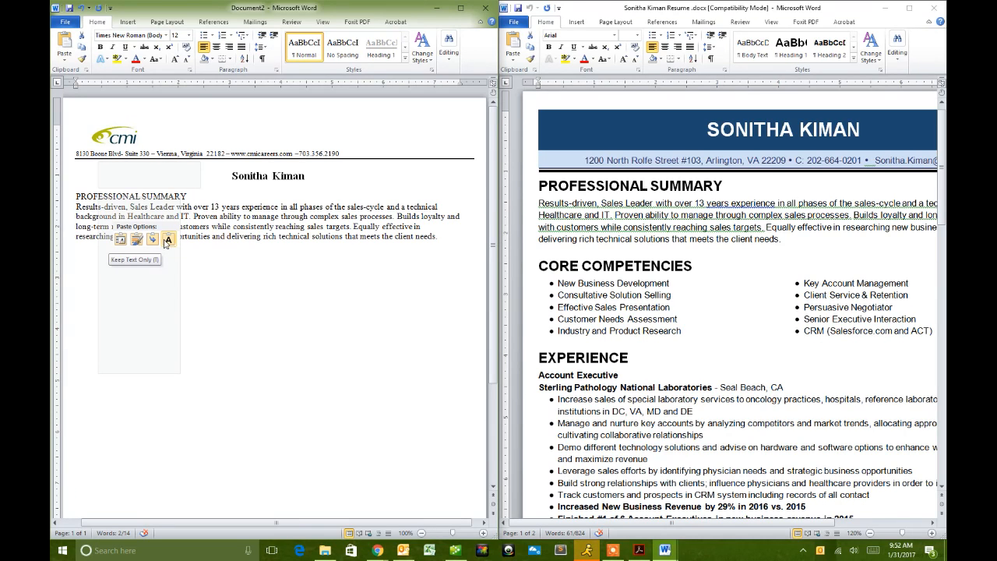
left_click(167, 242)
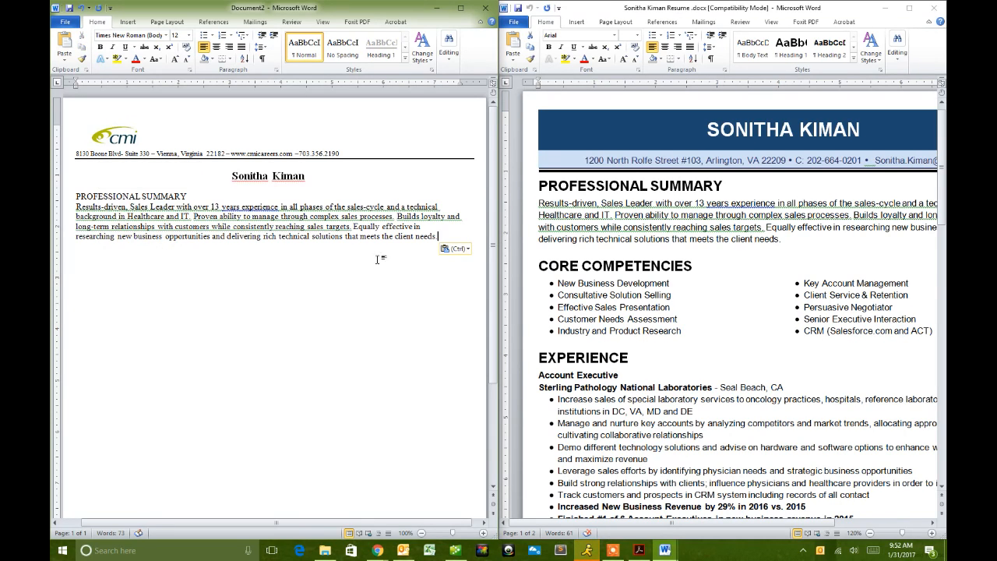
triple_click(196, 199)
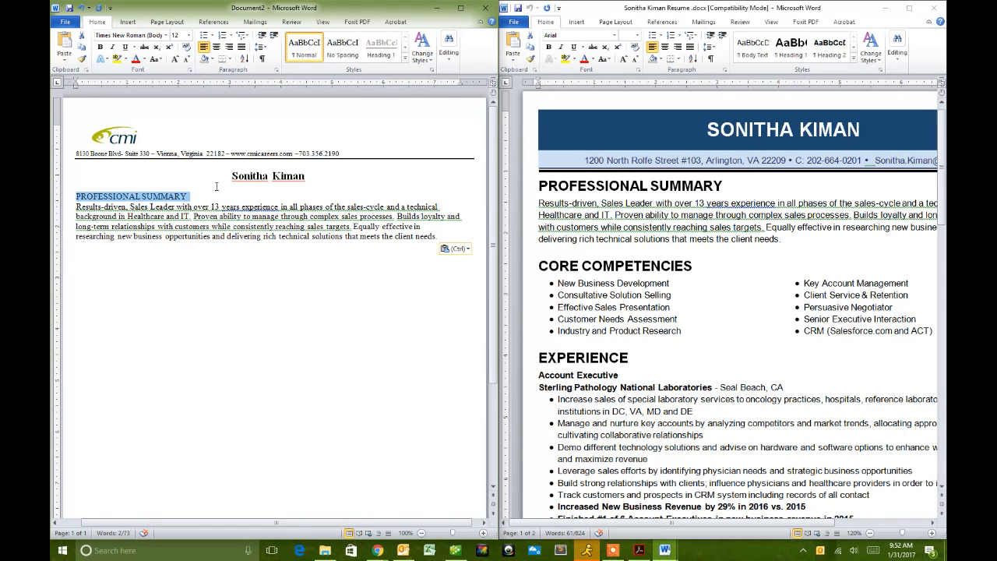
key("Delete")
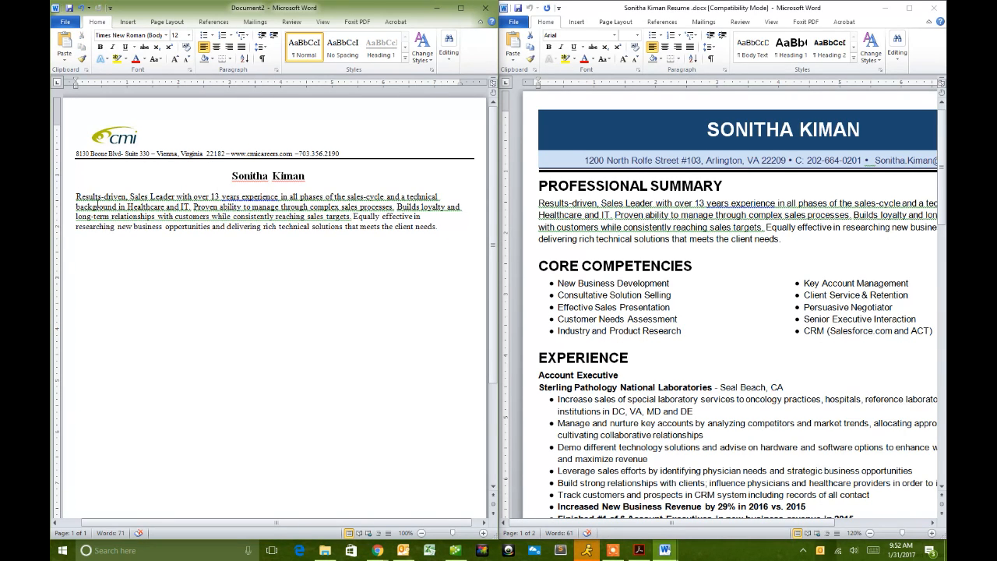
- Type 'Professional Experience' in bold after the summary text and underline it
left_click(422, 217)
key("alt+Tab")
left_click(260, 247)
key("ctrl+b")
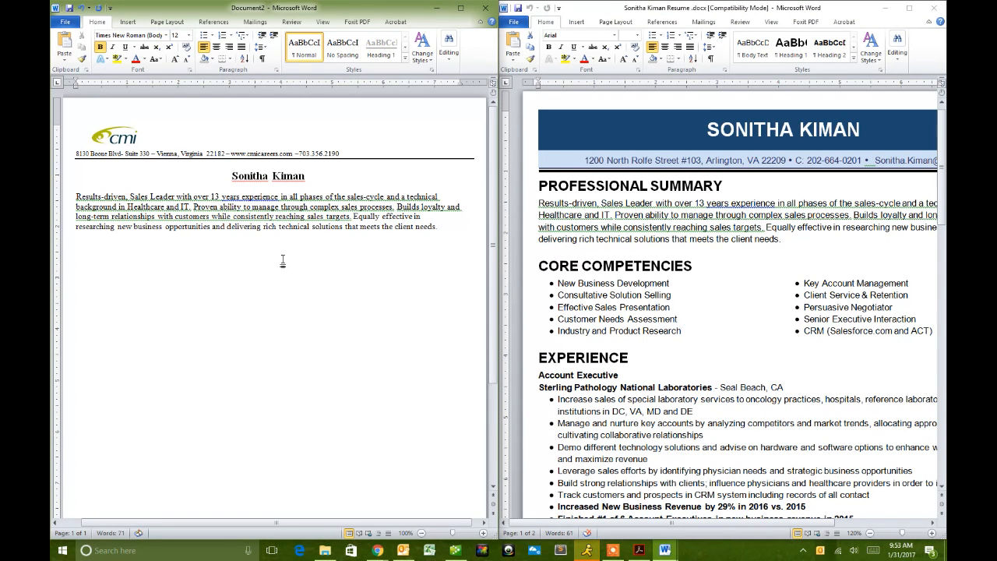
type("Professional Experience")
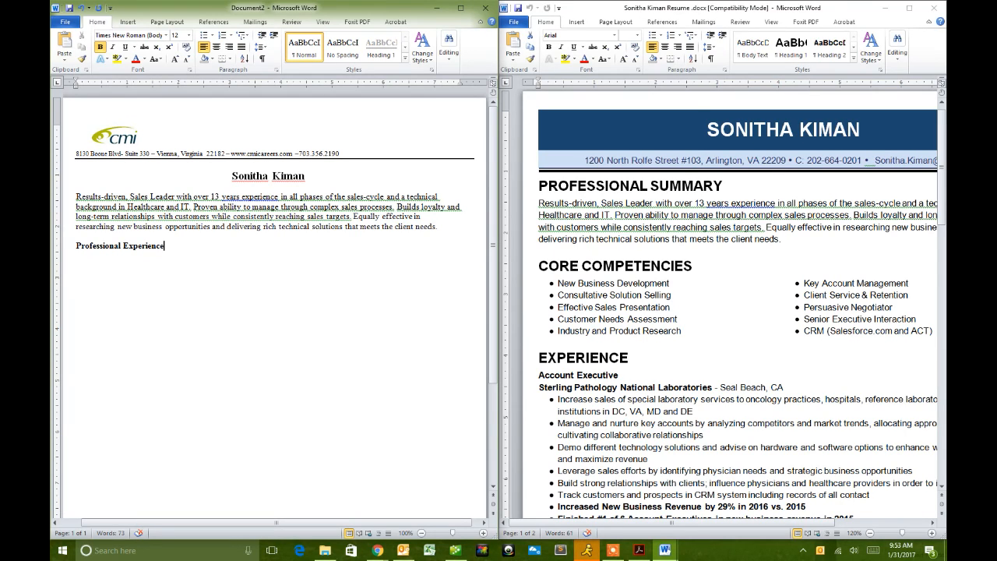
key("shift+Home")
left_click(284, 297)
- Start a new line under the heading and select the résumé's experience section
scroll(203, 249, "down", 1)
scroll(560, 257, "down", 1)
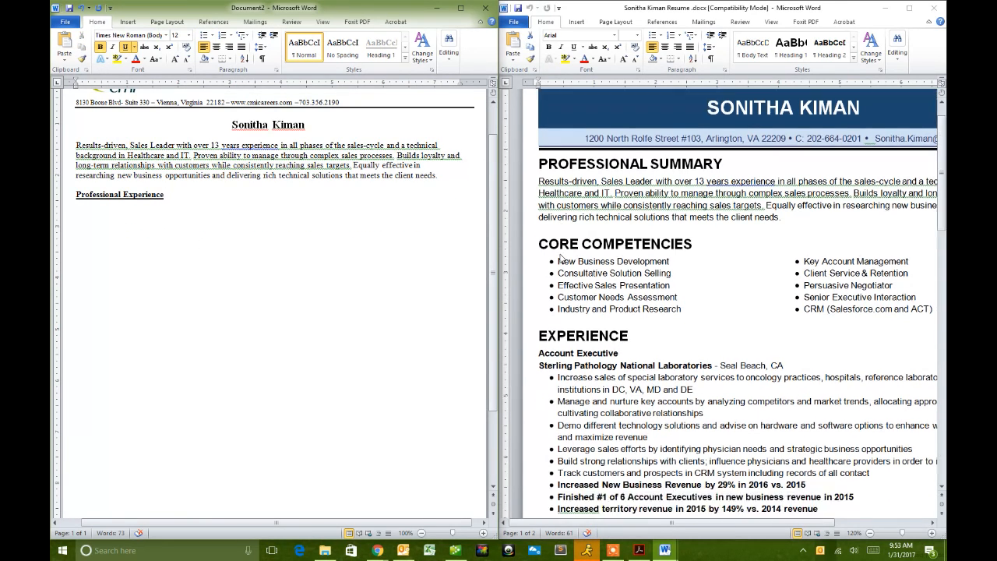
scroll(560, 257, "down", 1)
key("Return")
left_click(711, 344)
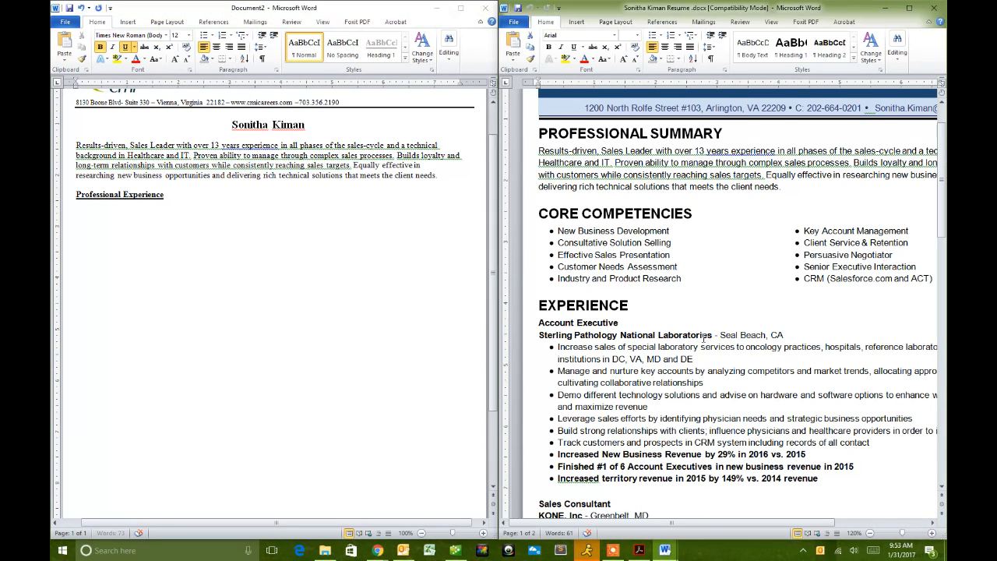
left_click(606, 256)
left_click(543, 307)
left_click(538, 322)
scroll(736, 319, "down", 2)
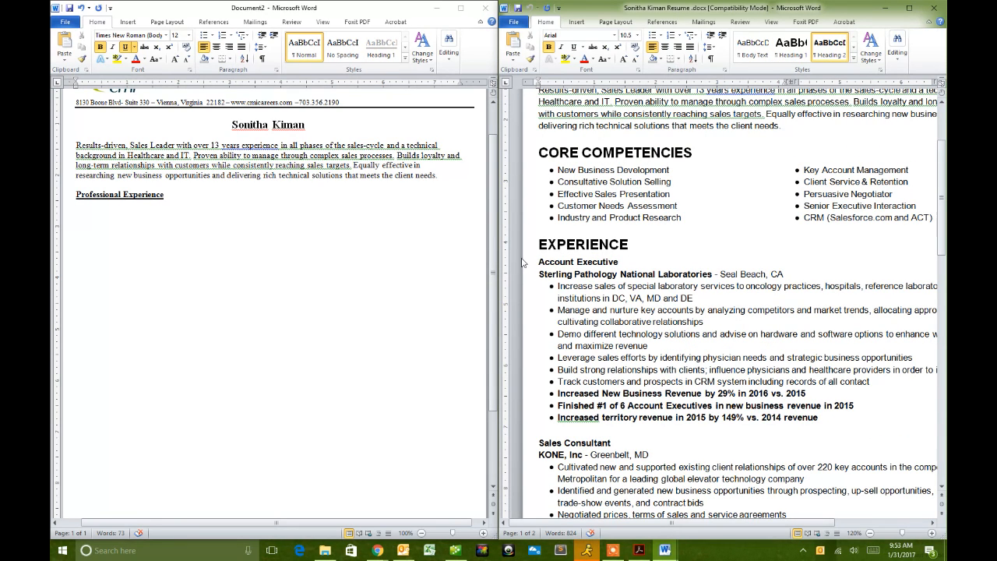
scroll(535, 262, "down", 3)
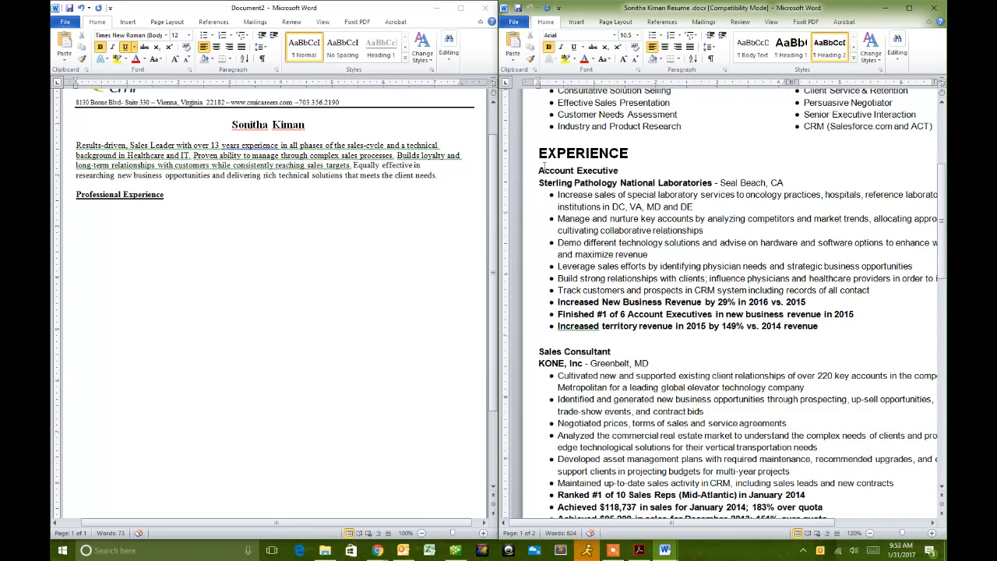
scroll(542, 171, "down", 20)
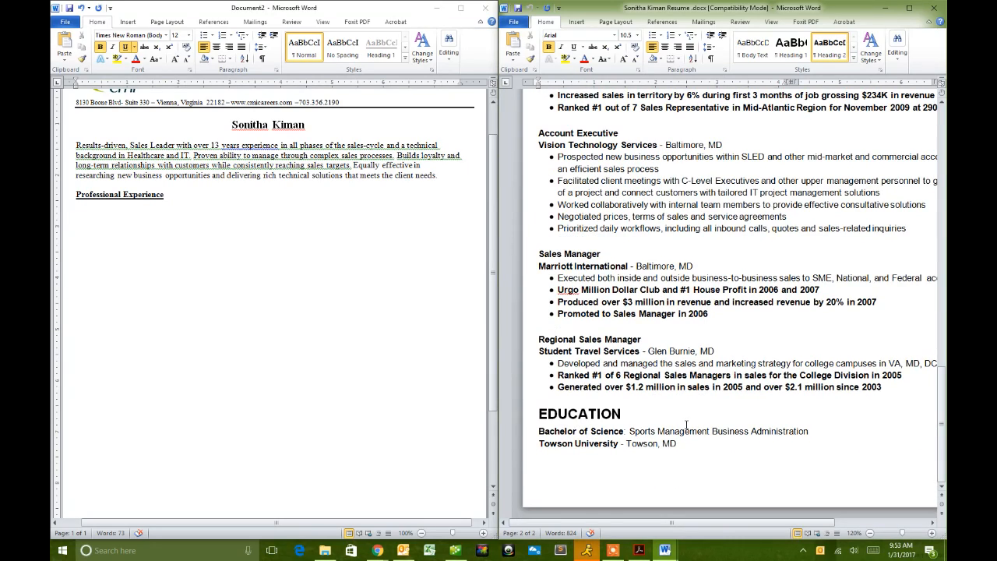
key("ctrl+shift+Home")
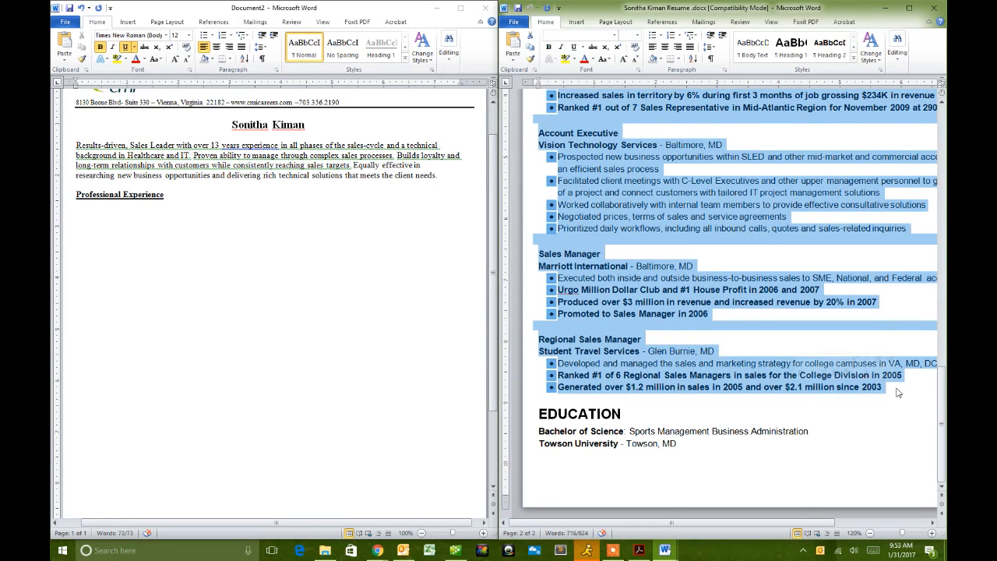
- Paste the work history under Professional Experience with Keep Text Only
left_click(187, 286)
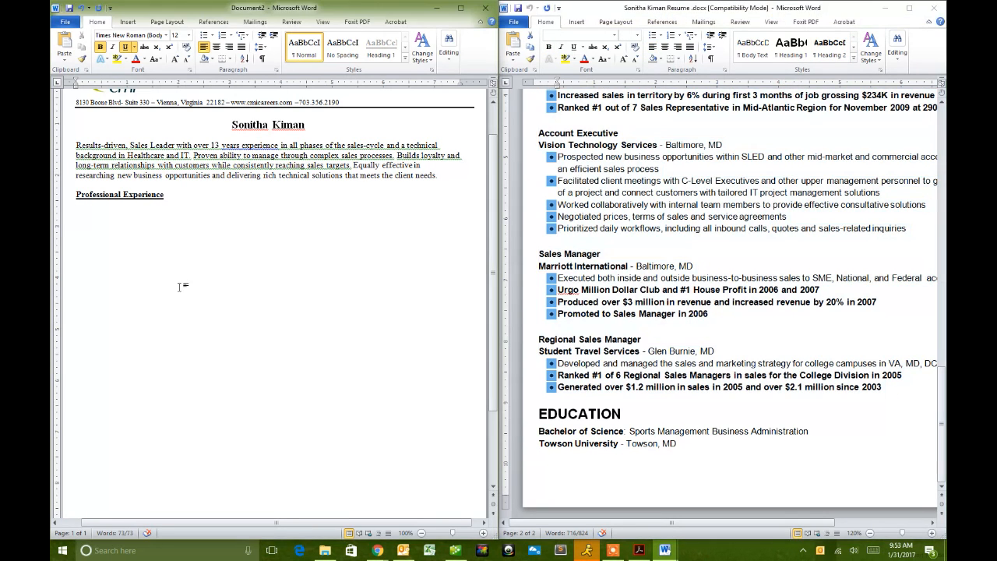
right_click(78, 217)
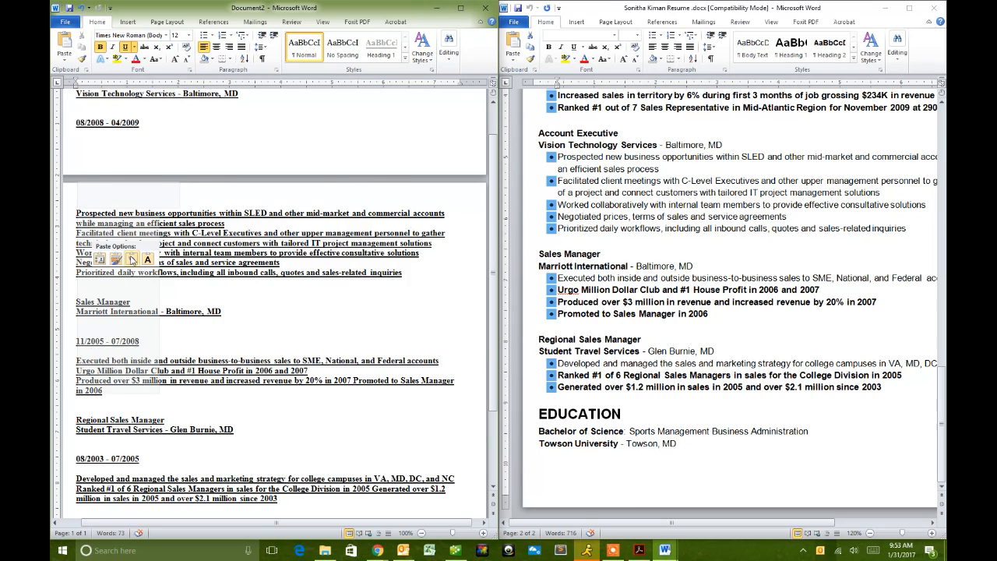
left_click(666, 319)
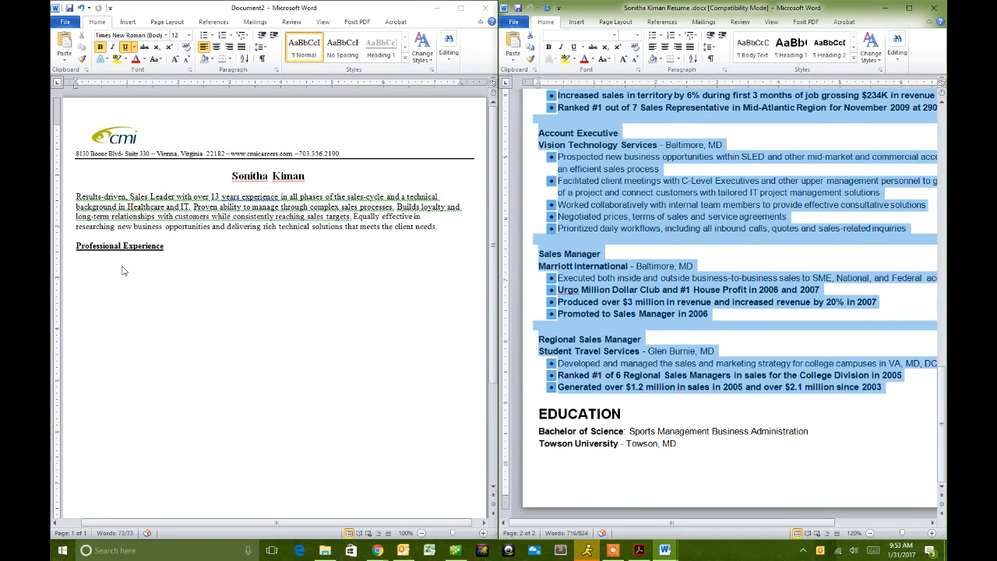
left_click(123, 271)
right_click(83, 263)
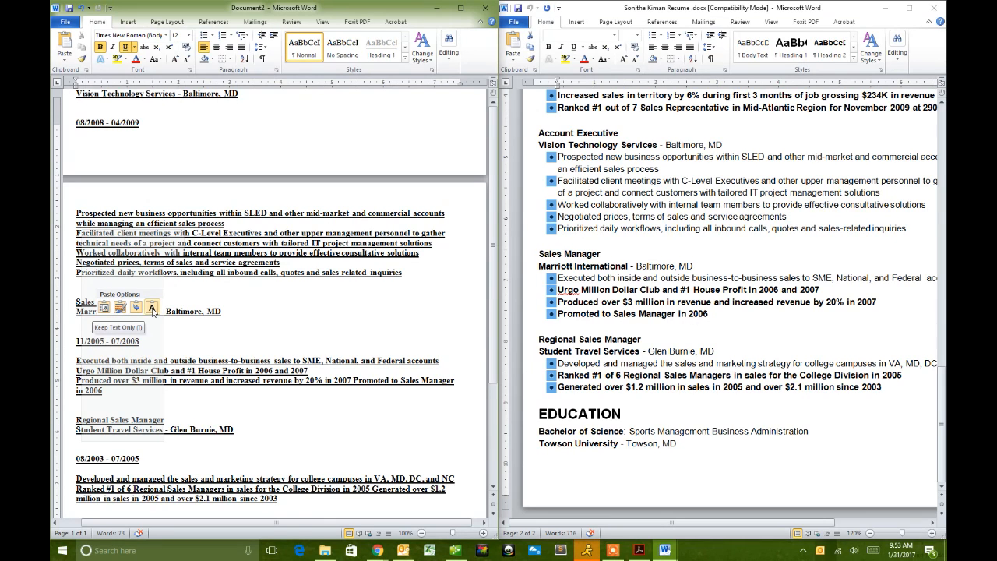
left_click(267, 353)
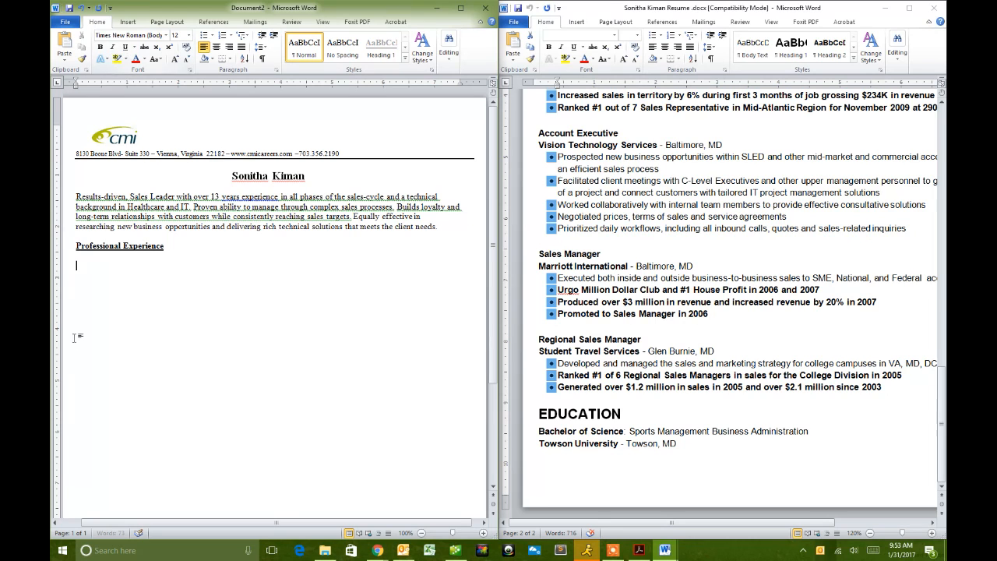
right_click(77, 265)
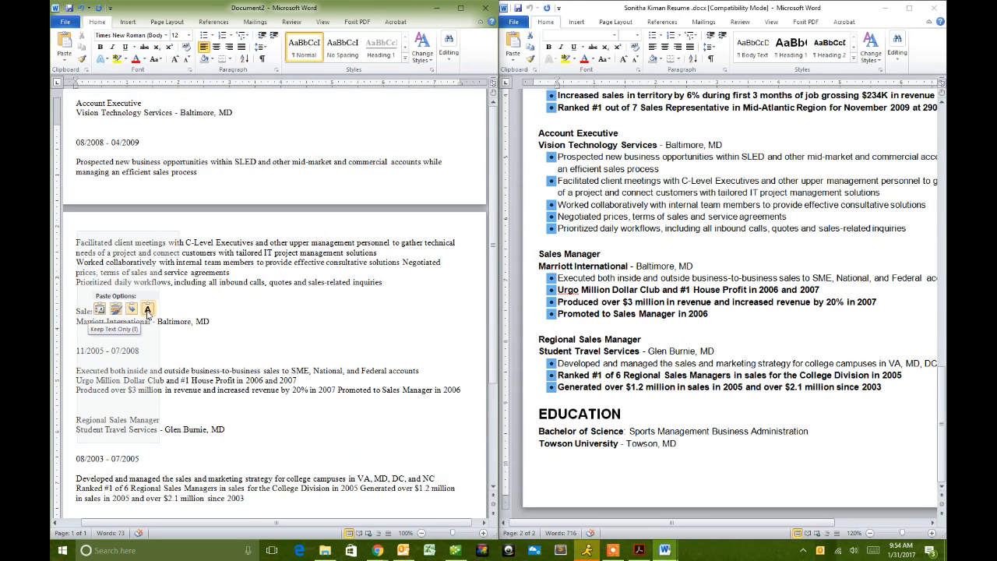
left_click(147, 310)
- Remove the extra blank lines after the CRM line
scroll(249, 359, "up", 20)
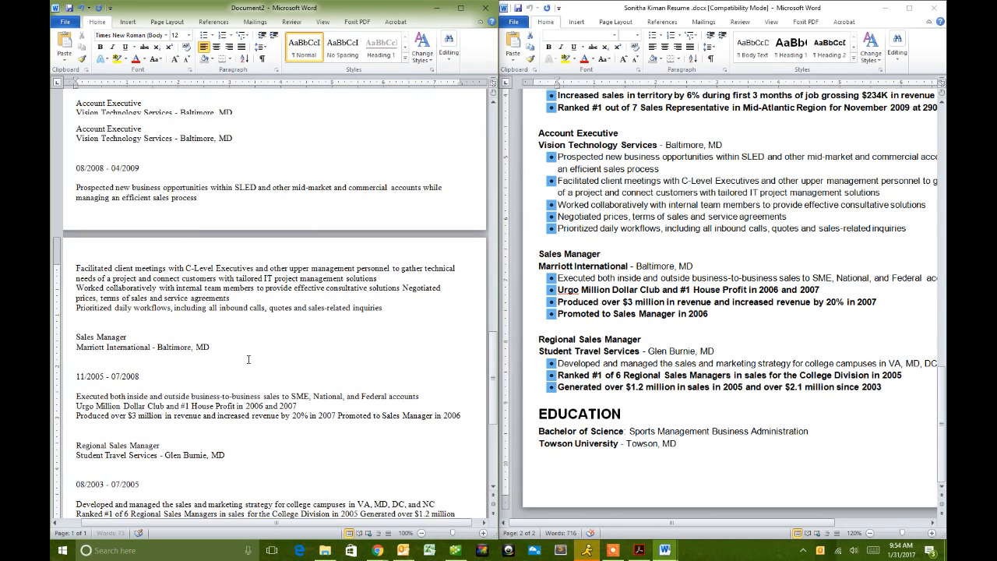
left_click(129, 339)
key("Delete")
key("Delete")
key("Delete")
key("Delete")
key("Delete")
key("Delete")
key("Delete")
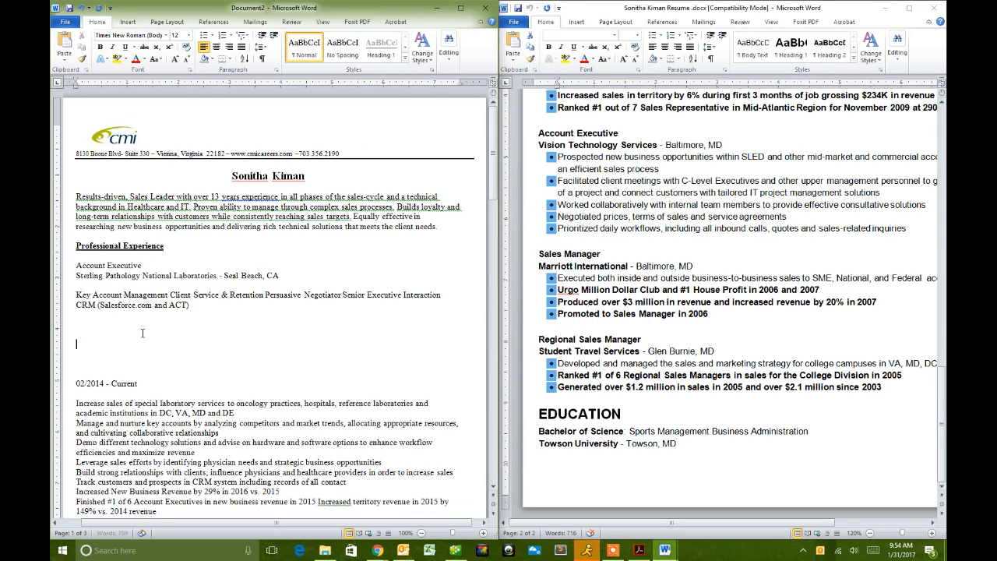
key("BackSpace")
key("BackSpace")
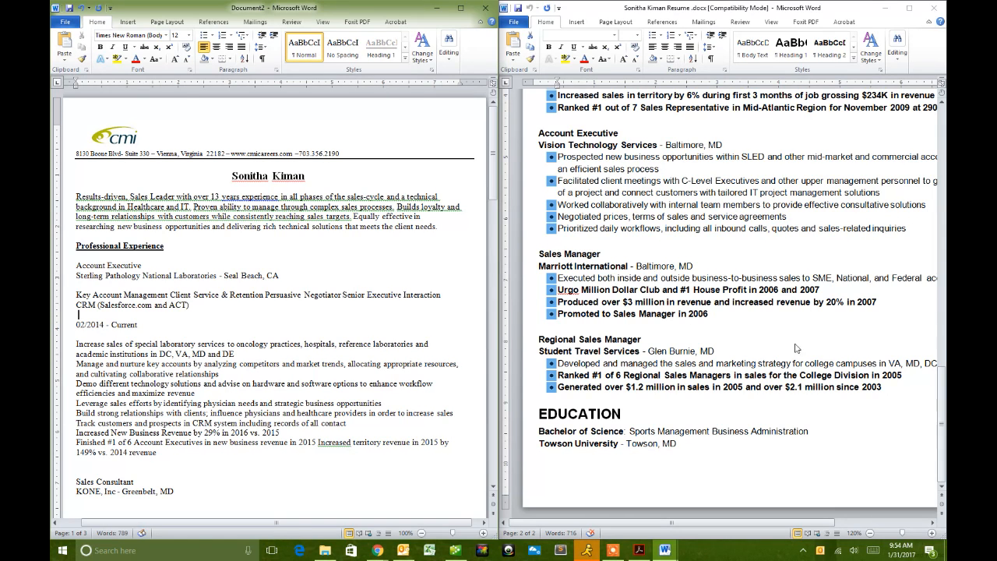
left_click(717, 361)
- Copy the résumé's Education section and paste it at the end of Document2 as plain text
left_click(714, 432)
left_click_drag(683, 445, 537, 415)
key("super+c")
scroll(355, 412, "down", 20)
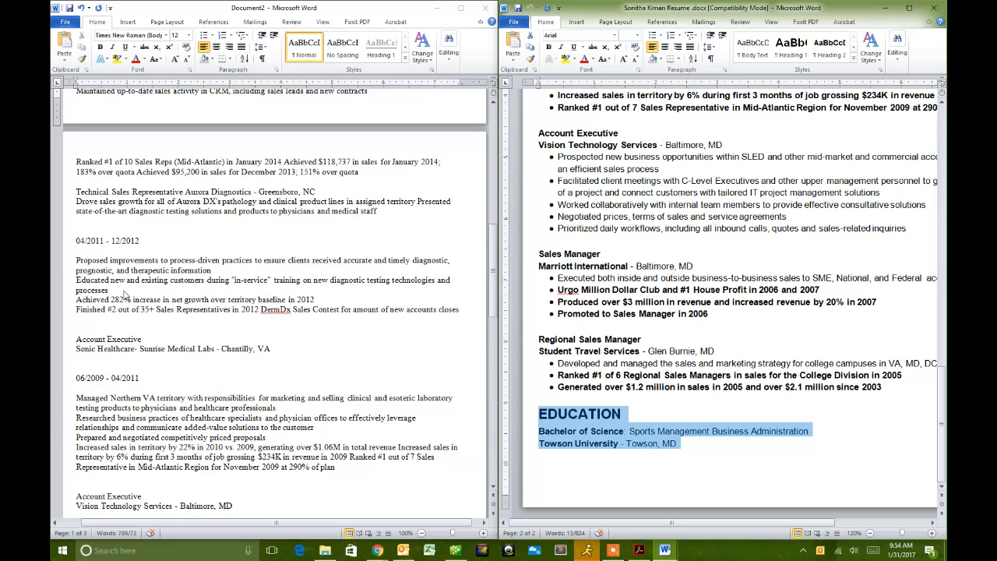
left_click(354, 412)
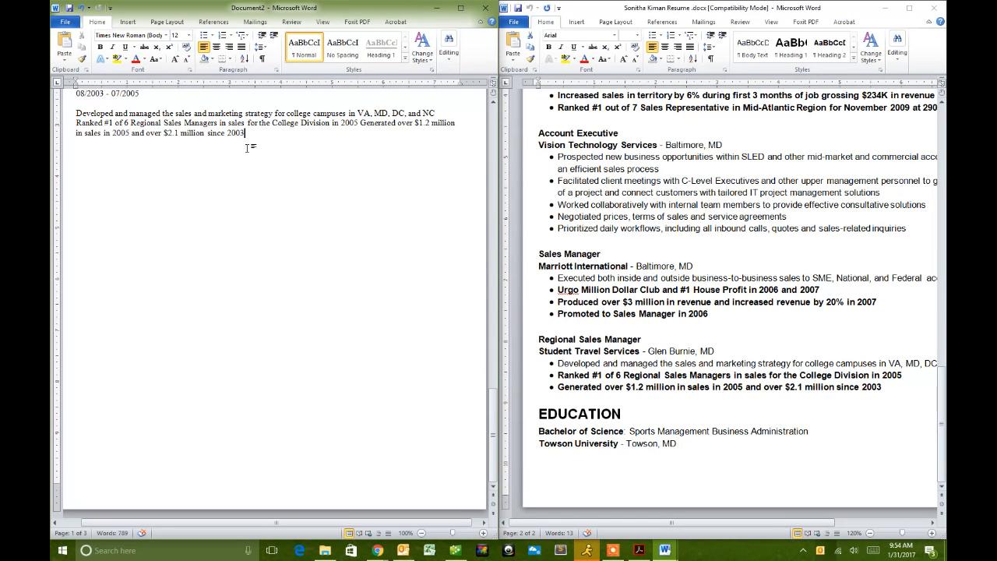
right_click(78, 164)
left_click(149, 207)
- Make the EDUCATION heading bold and underlined, then capitalize each word
left_click_drag(130, 162, 76, 162)
left_click(100, 46)
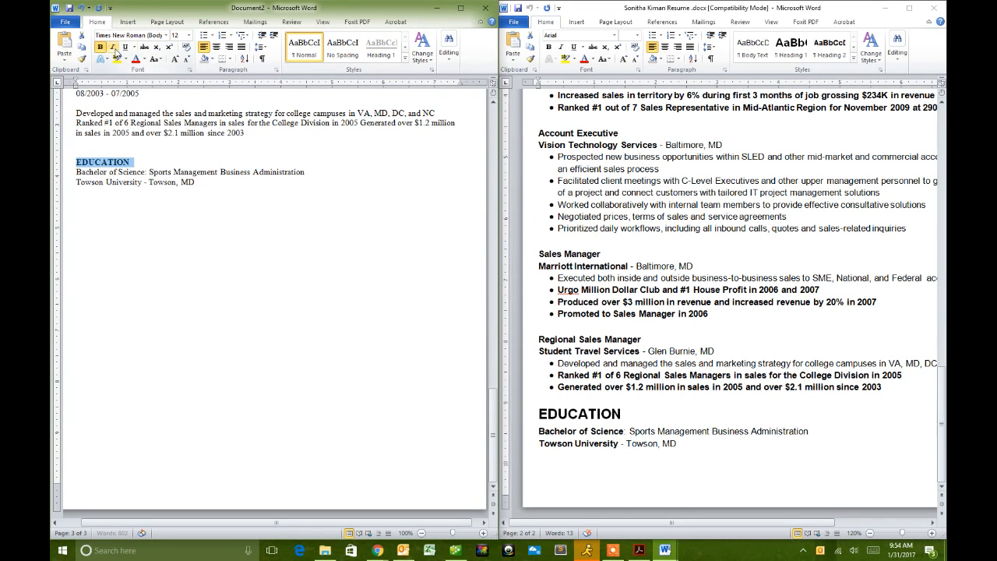
left_click(124, 47)
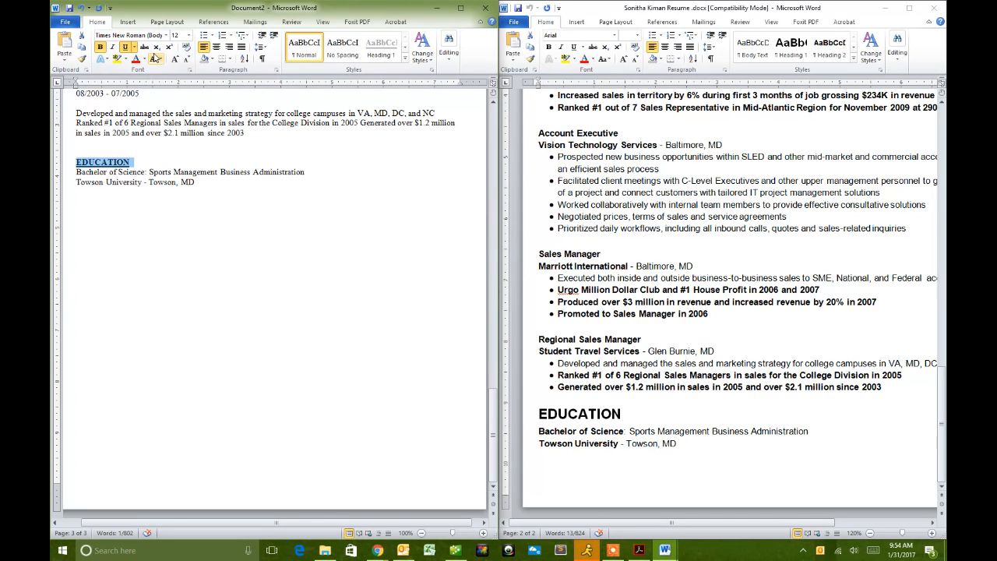
left_click(156, 61)
left_click(150, 110)
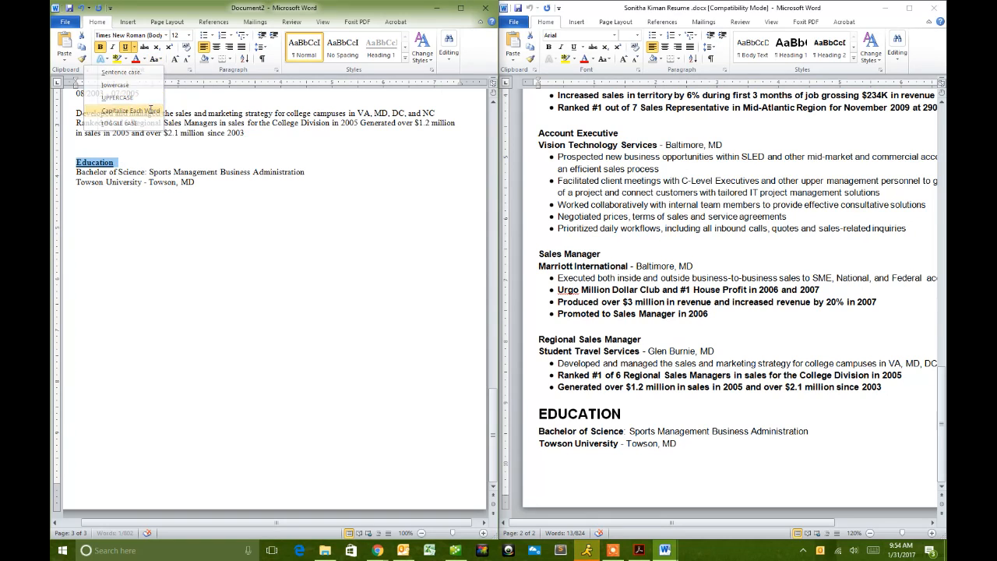
- Cycle the heading through the Change Case options until it reads 'Education'
left_click(119, 164)
left_click_drag(118, 164, 76, 163)
left_click(156, 59)
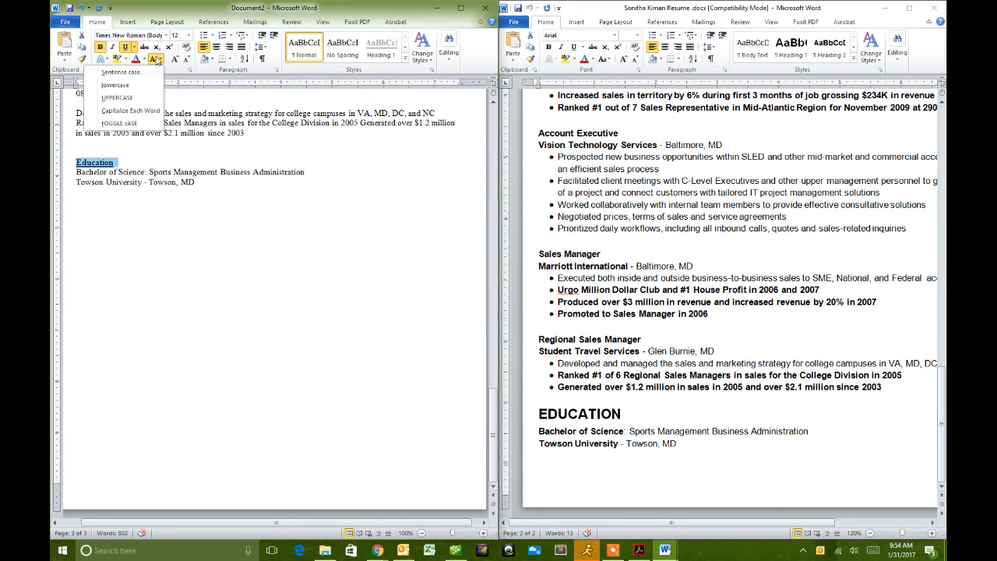
left_click(150, 110)
left_click(156, 60)
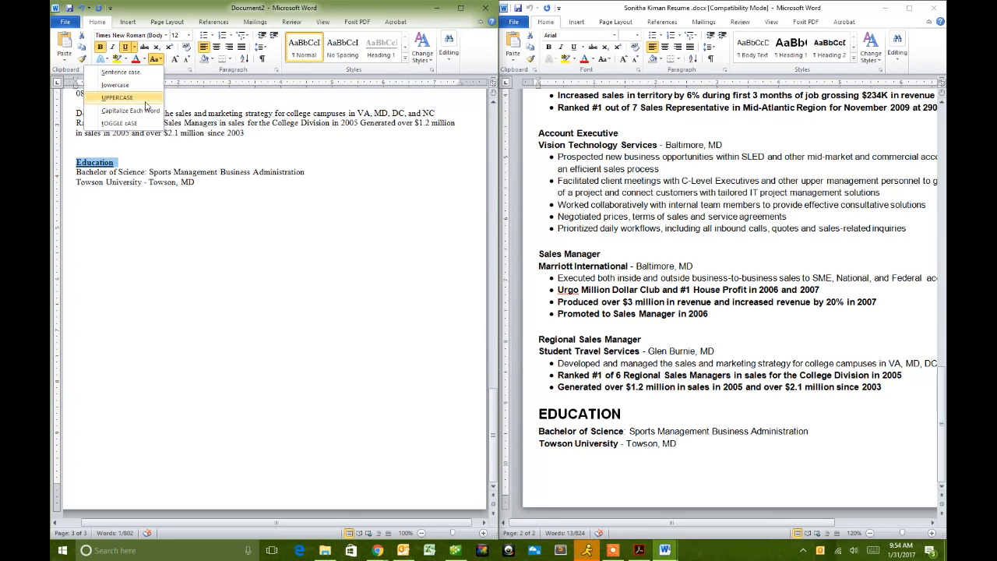
left_click(129, 84)
left_click(156, 59)
left_click(145, 124)
left_click(156, 59)
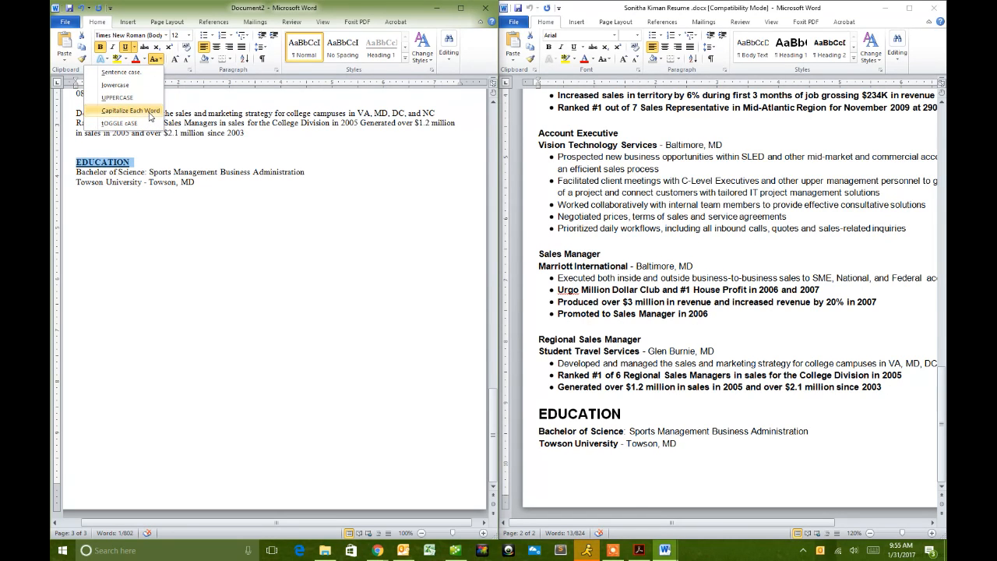
left_click(121, 72)
left_click(135, 165)
- Select the Core Competencies bullets in the resume
scroll(881, 287, "up", 15)
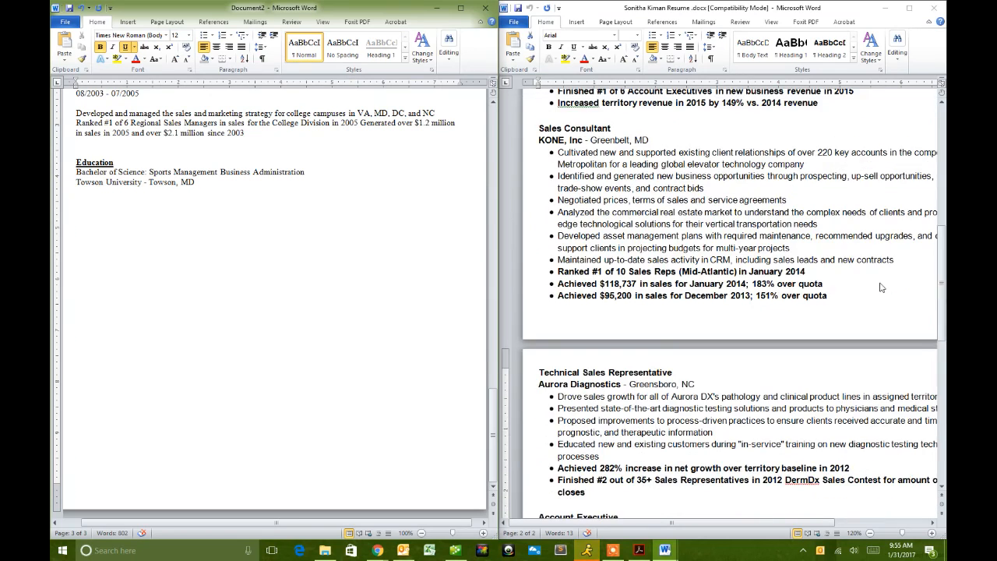
left_click(562, 297)
left_click_drag(544, 274, 866, 296)
left_click(799, 350)
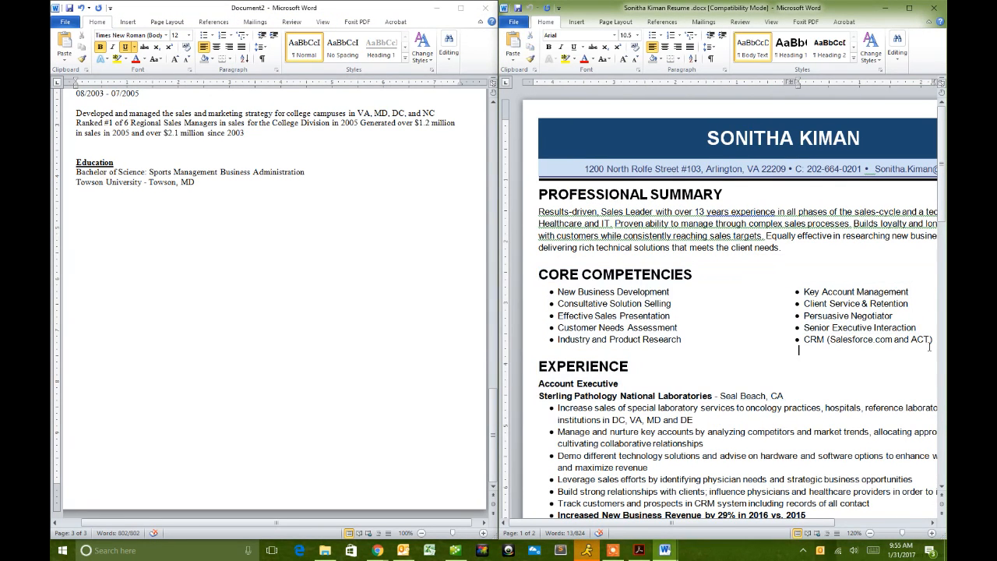
left_click_drag(932, 340, 823, 341)
left_click(590, 306)
left_click_drag(746, 7, 567, 2)
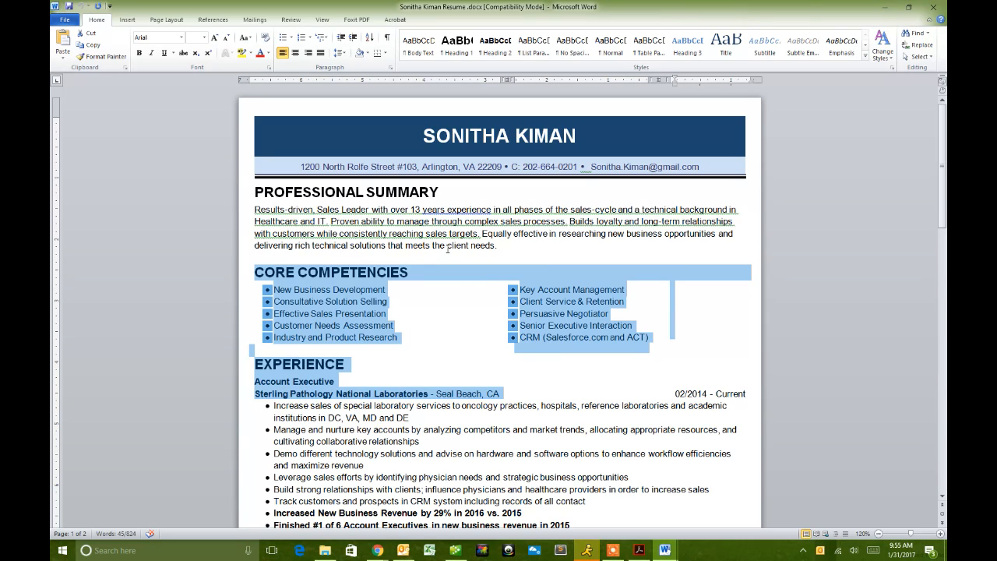
- Show formatting marks and select the Core Competencies heading with its left-column bullets
left_click(387, 37)
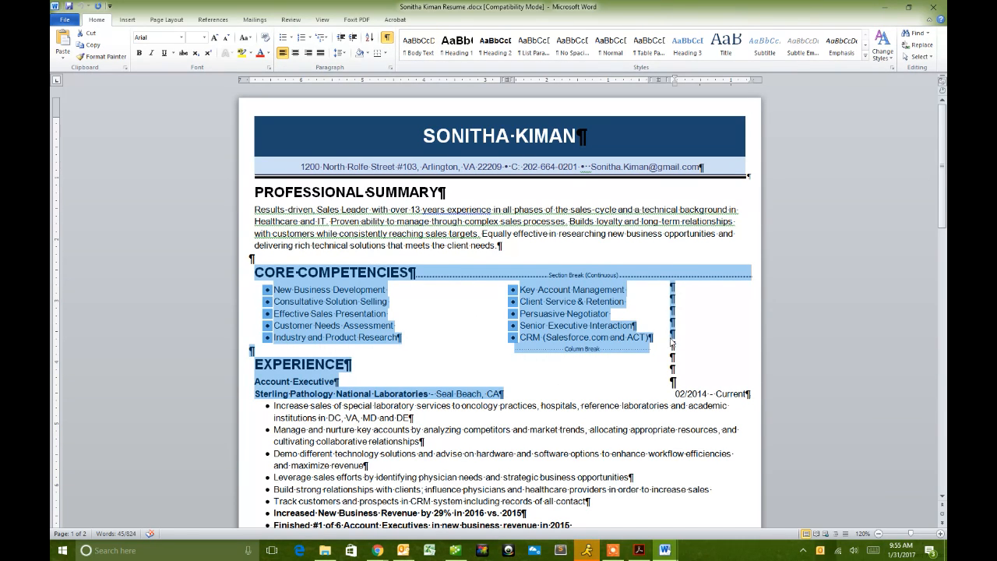
left_click(264, 357)
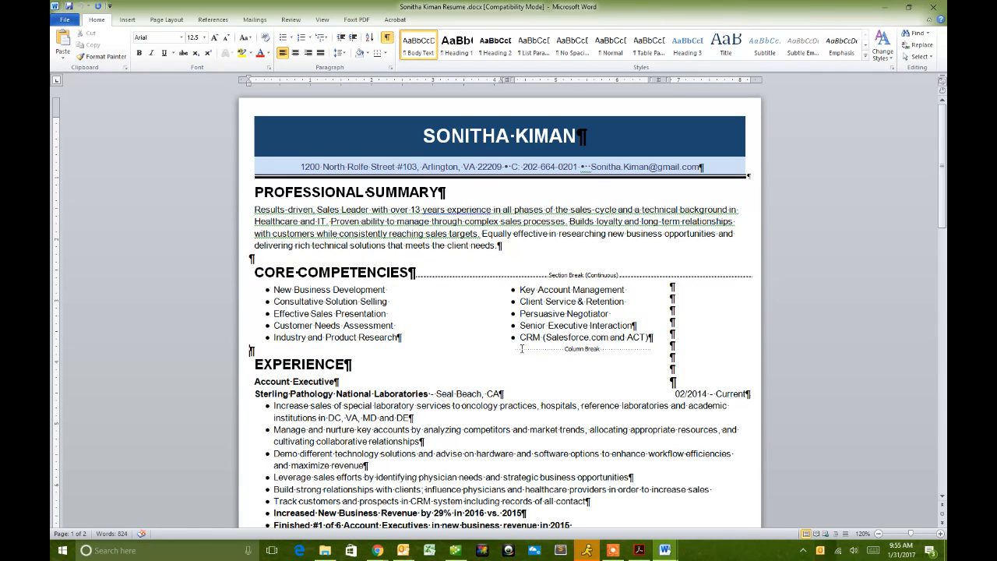
left_click_drag(648, 337, 257, 272)
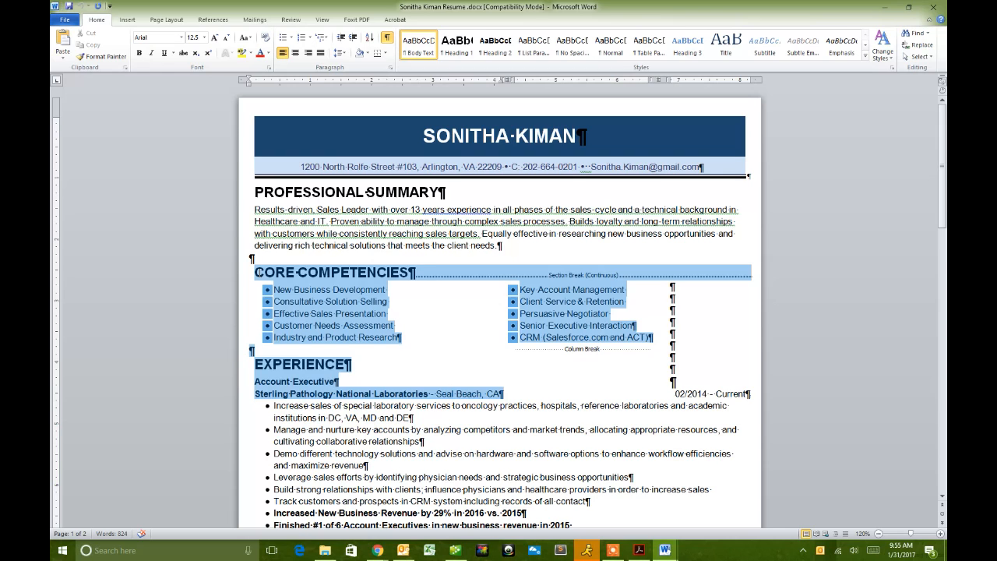
left_click(366, 363)
left_click_drag(647, 336, 524, 294)
left_click(419, 313)
left_click_drag(257, 271, 397, 336)
key("super+c")
- Delete the Core Competencies block, undo the deletion, and place the resume beside Document2
key("Delete")
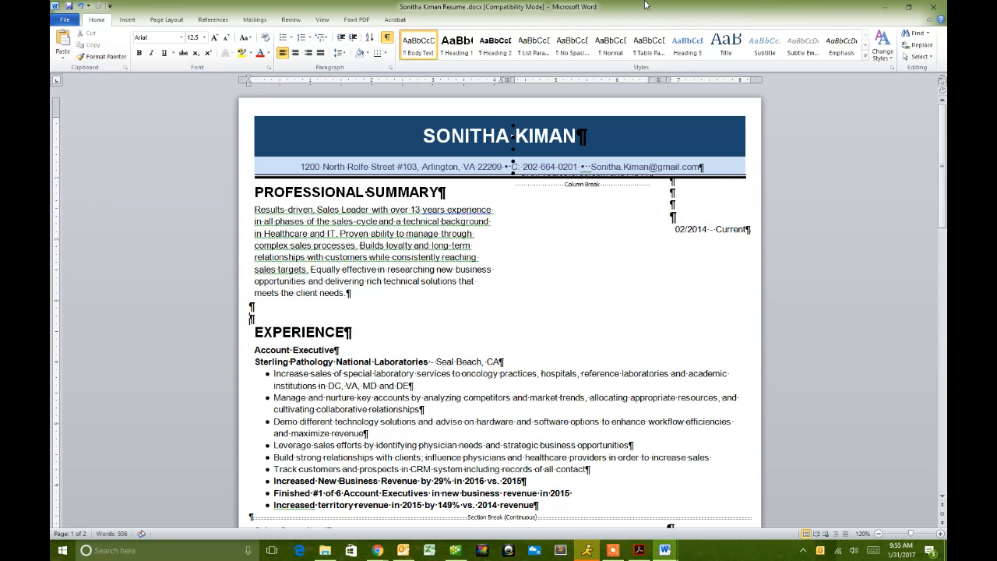
key("ctrl+z")
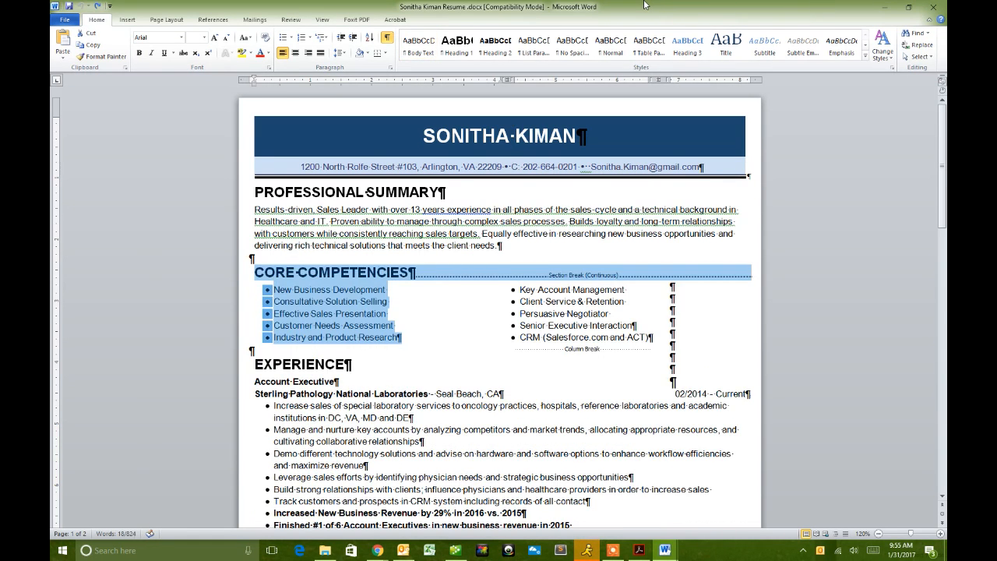
left_click_drag(645, 6, 945, 172)
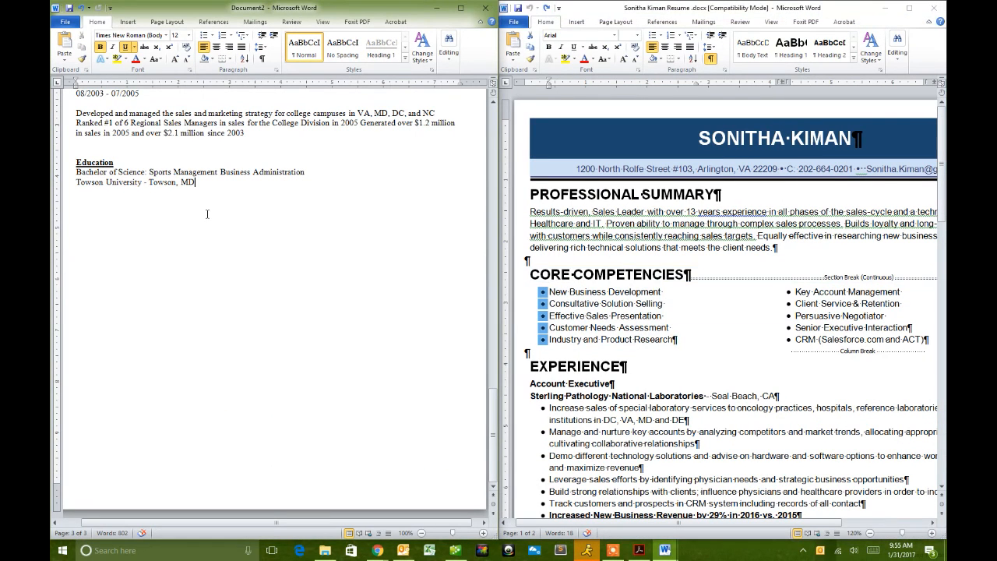
- Paste both Core Competencies columns into Document2 as plain text
right_click(77, 209)
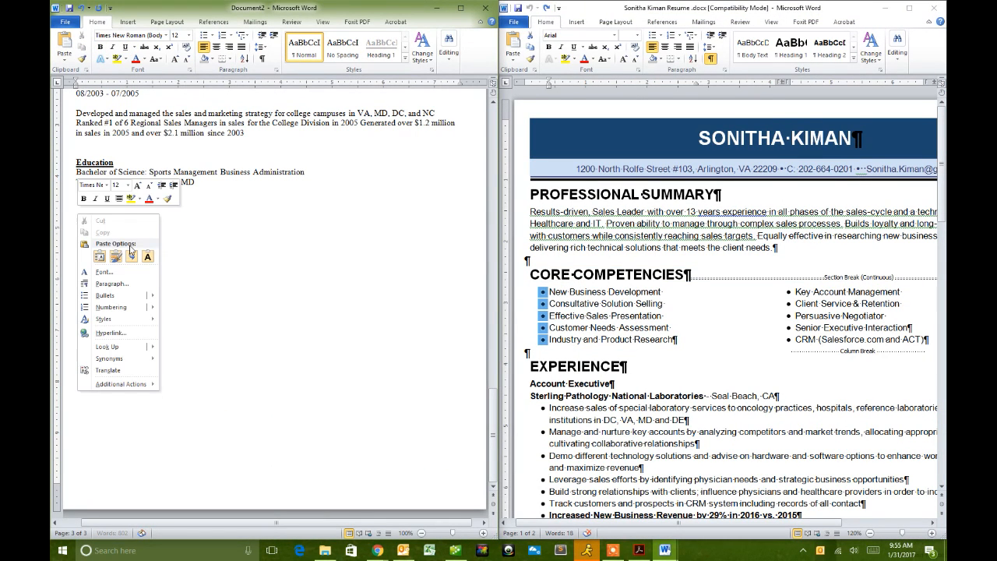
left_click(148, 261)
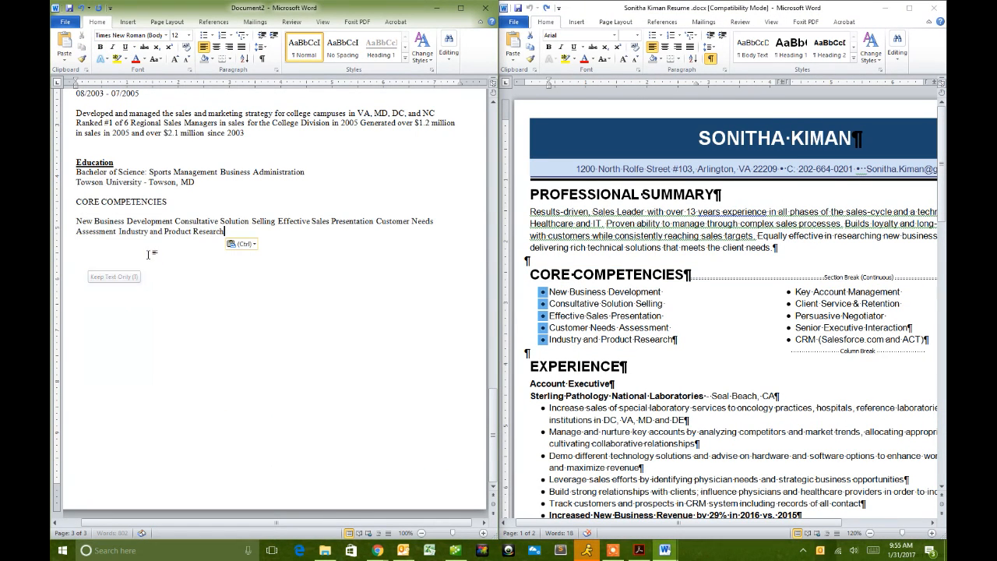
left_click(192, 310)
left_click(794, 293)
left_click_drag(795, 293, 923, 339)
key("super+c")
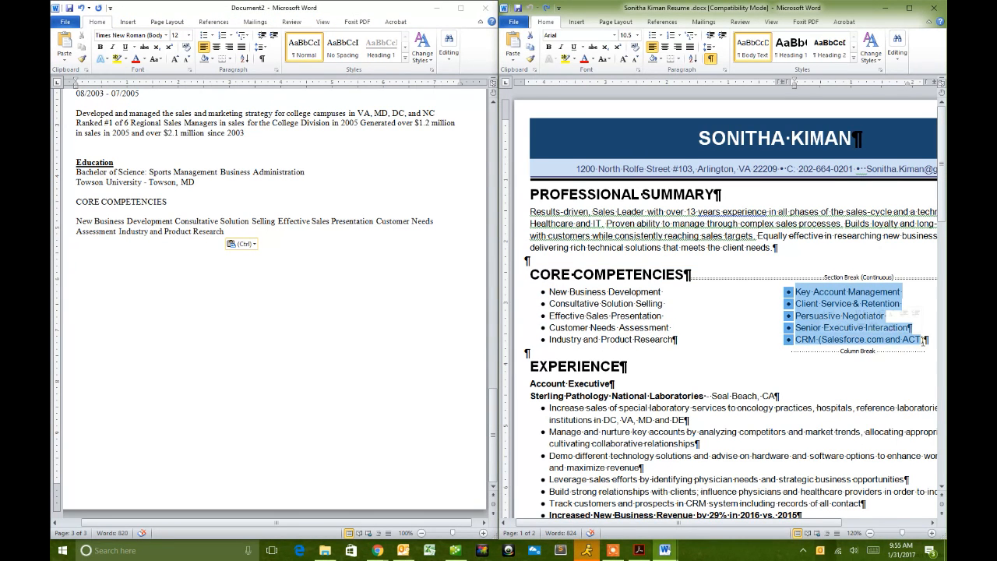
left_click(257, 266)
left_click(80, 321)
right_click(81, 243)
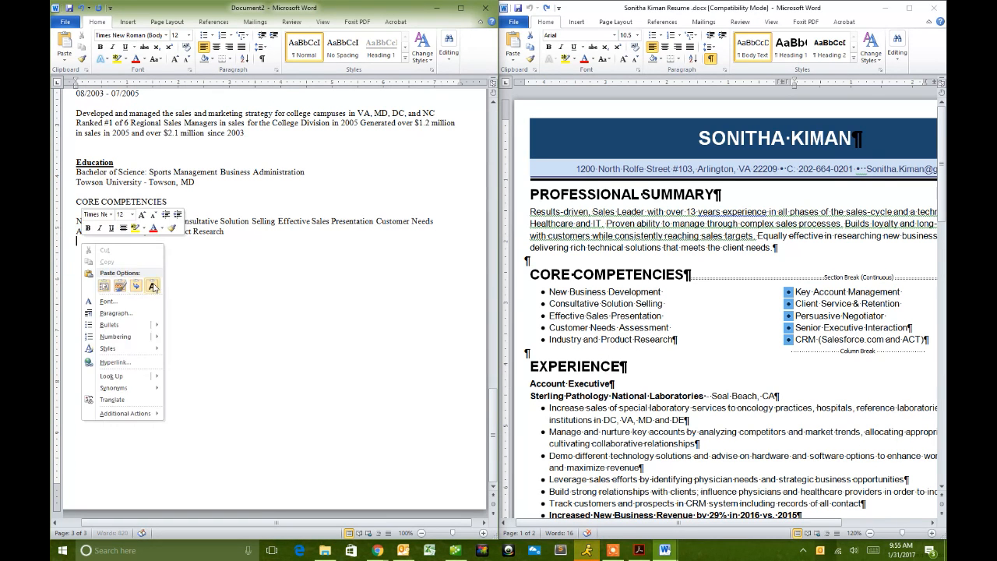
left_click(153, 286)
- Minimize the resume window and maximize Document2
left_click(892, 8)
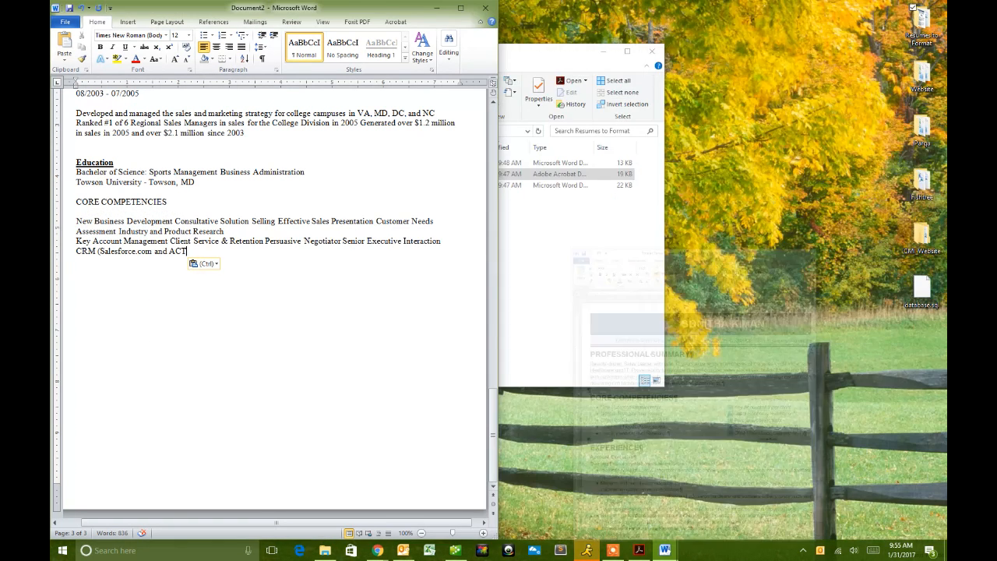
double_click(341, 11)
scroll(529, 347, "up", 20)
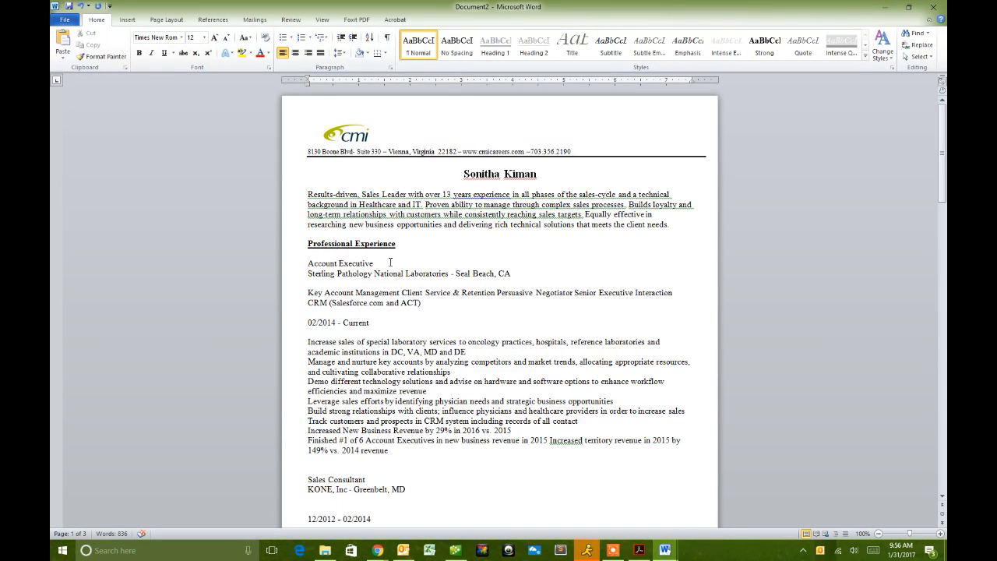
- Move Account Executive below the Sterling Pathology line and replace the dash with a comma
left_click(307, 263)
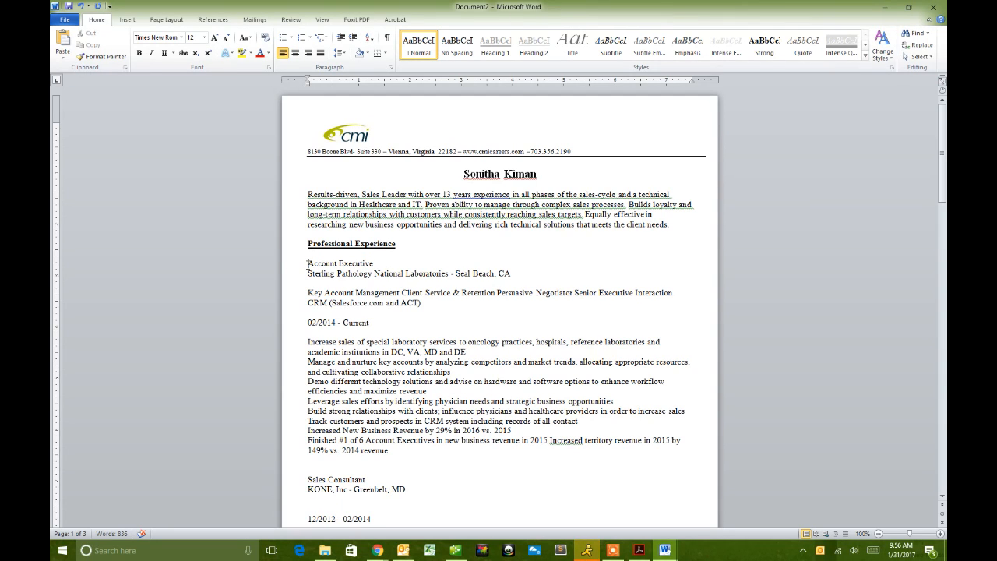
left_click(376, 263, "shift")
left_click_drag(341, 265, 310, 284)
left_click(315, 263)
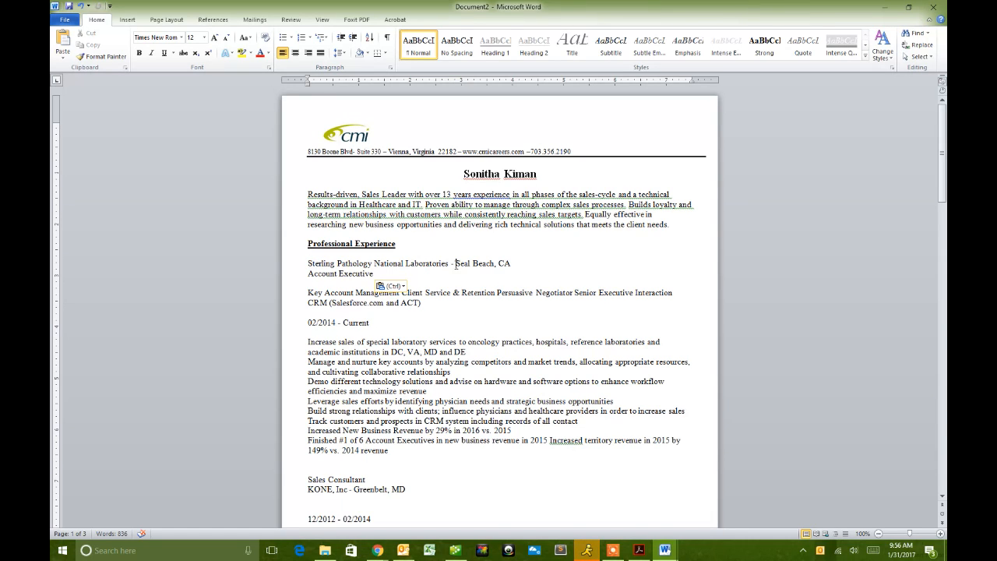
key("BackSpace")
key("BackSpace")
key("BackSpace")
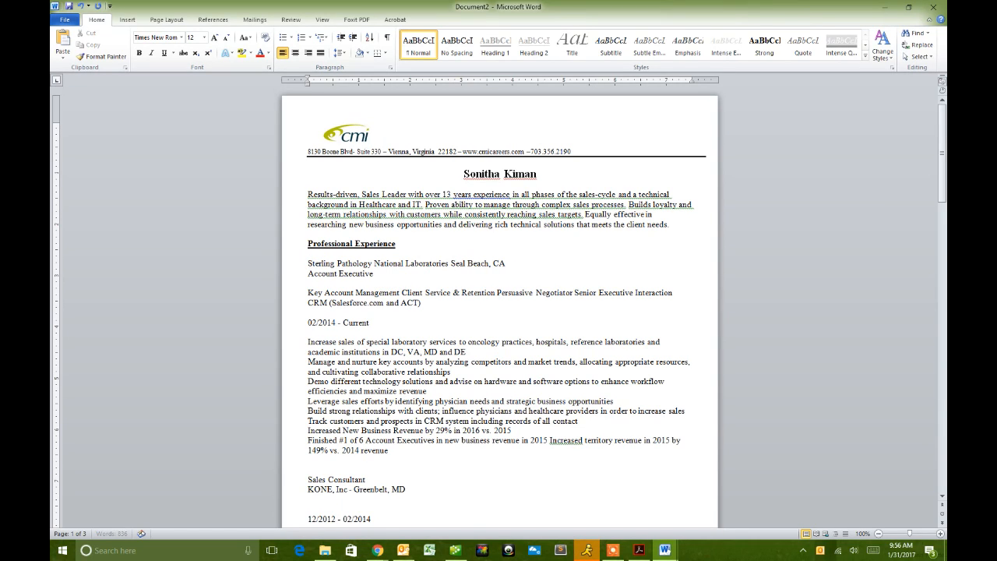
type(",")
- Move the dates after Seal Beach, CA and rewrite them as February 2014 - Present
left_click_drag(510, 263, 450, 262)
left_click(461, 292)
left_click_drag(375, 323, 527, 268)
left_click(512, 264)
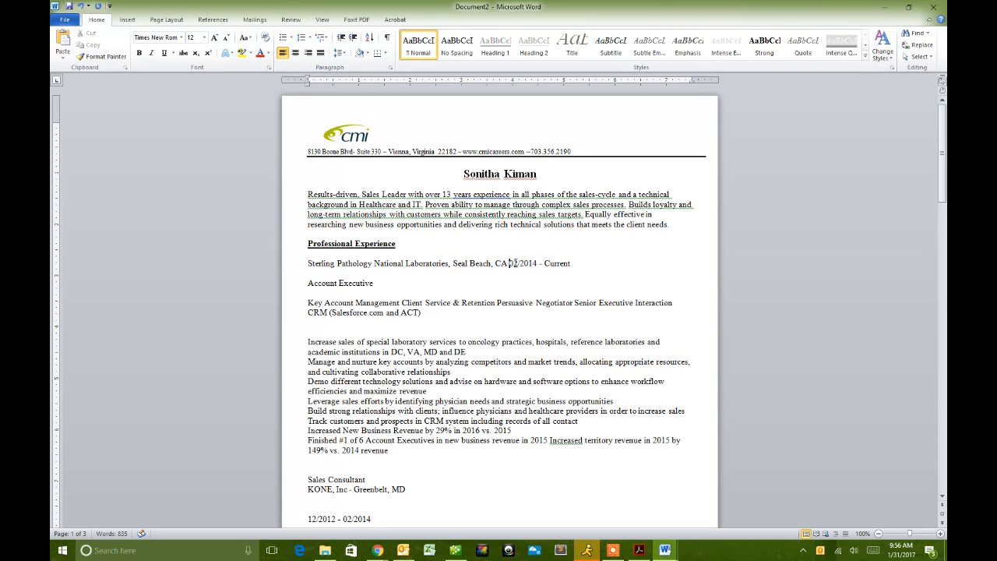
key("Delete")
key("Delete")
type("Fe")
key("Delete")
type("bruary")
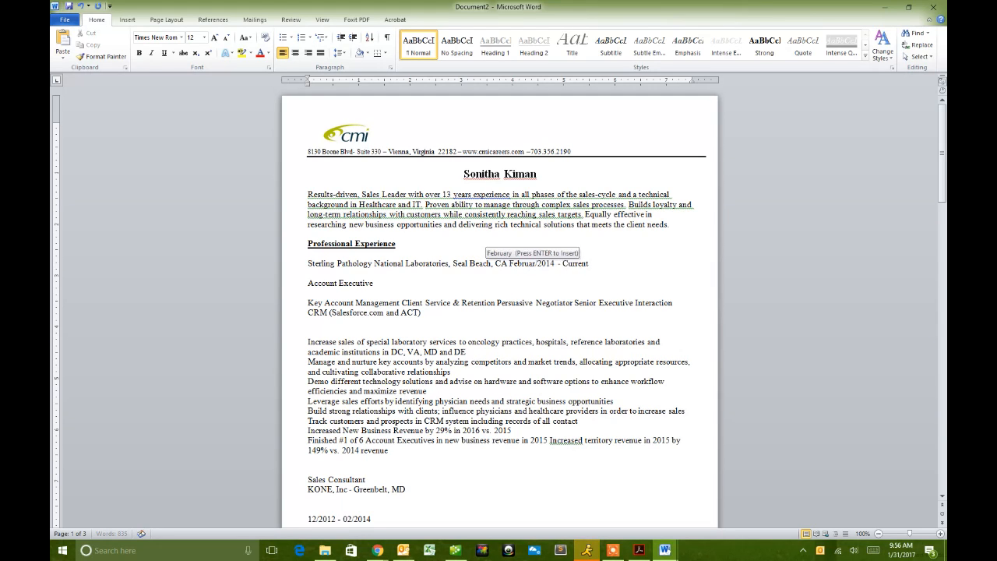
double_click(577, 264)
type("Pres")
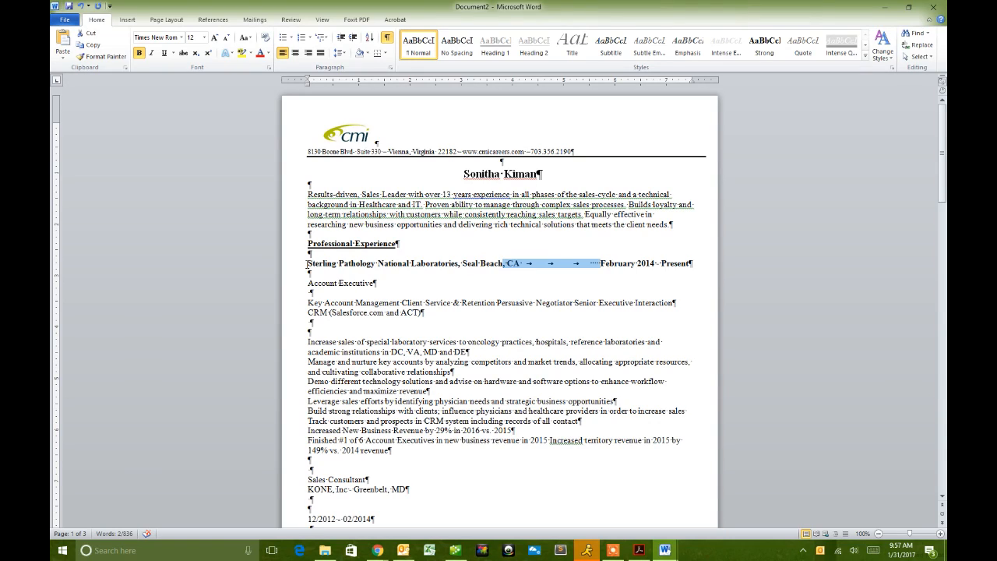
left_click(307, 263)
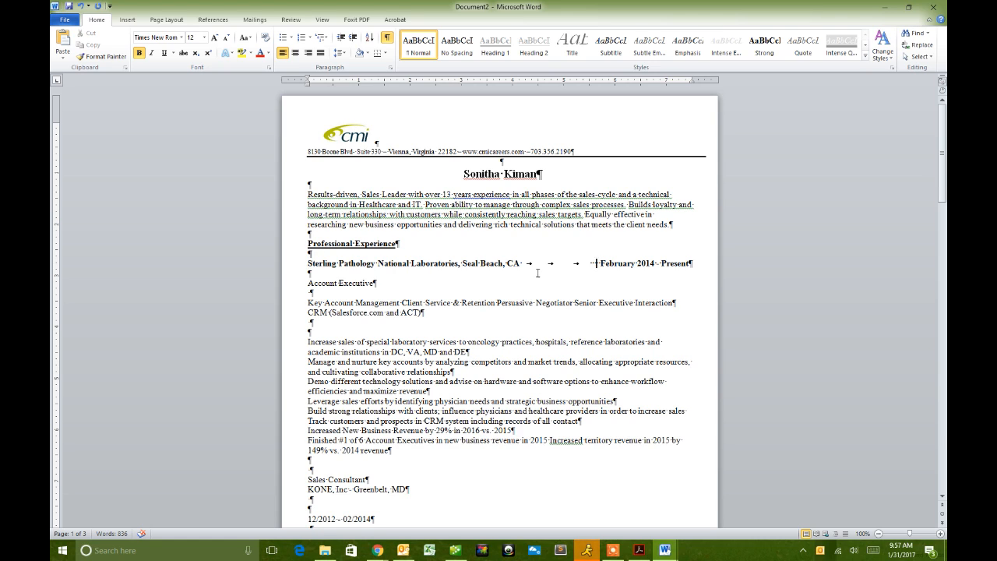
- Replace the gap between CA and February 2014 - Present with a single tab
left_click(599, 263)
left_click_drag(601, 263, 522, 264)
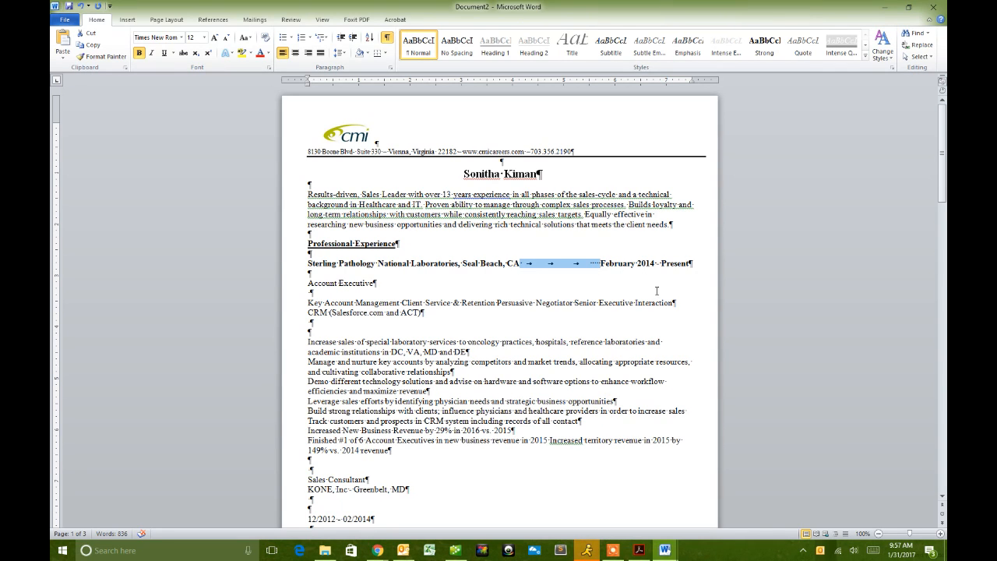
key("Delete")
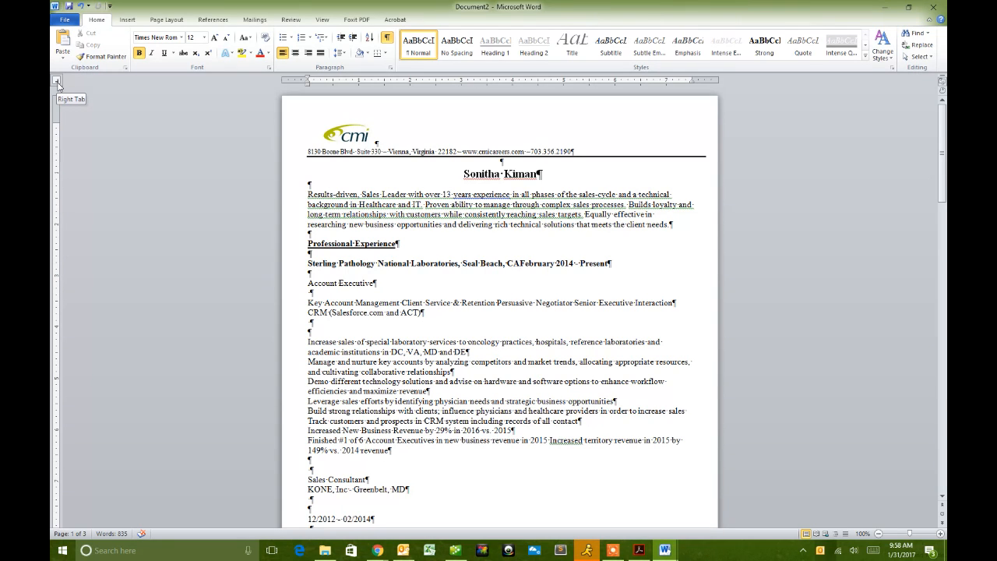
key("Tab")
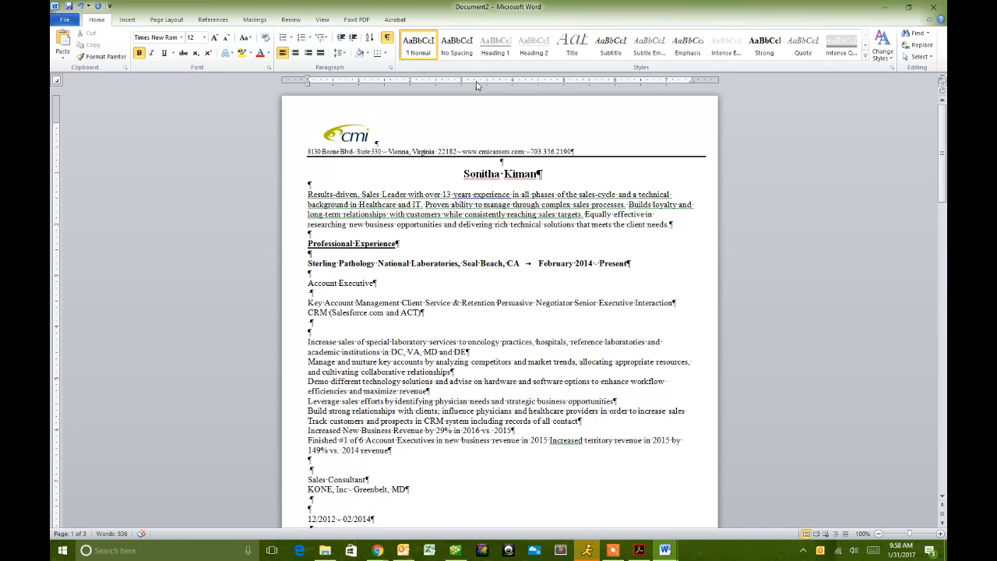
- Remove the blank line above Account Executive and italicize the job title
left_click(306, 283)
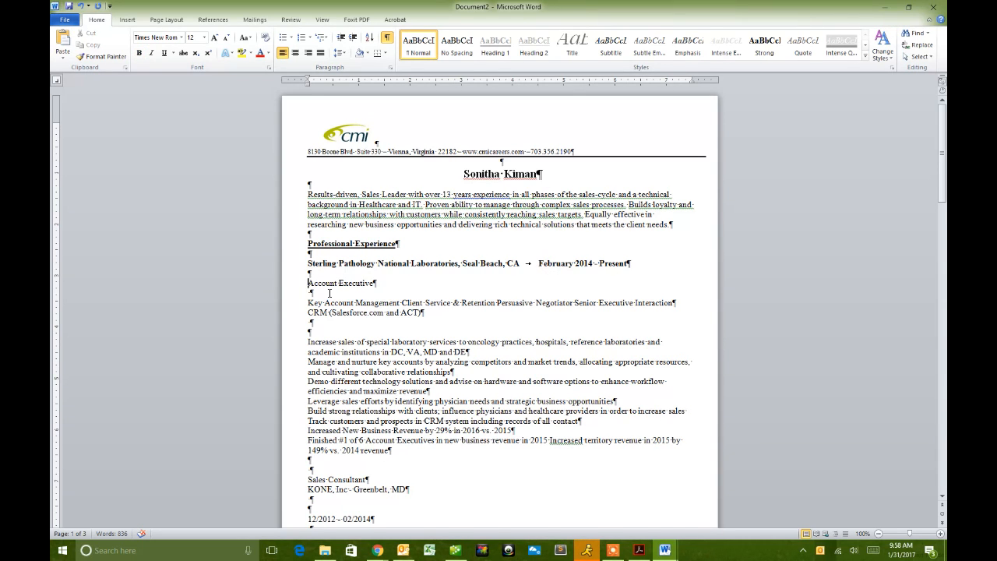
key("BackSpace")
triple_click(375, 274)
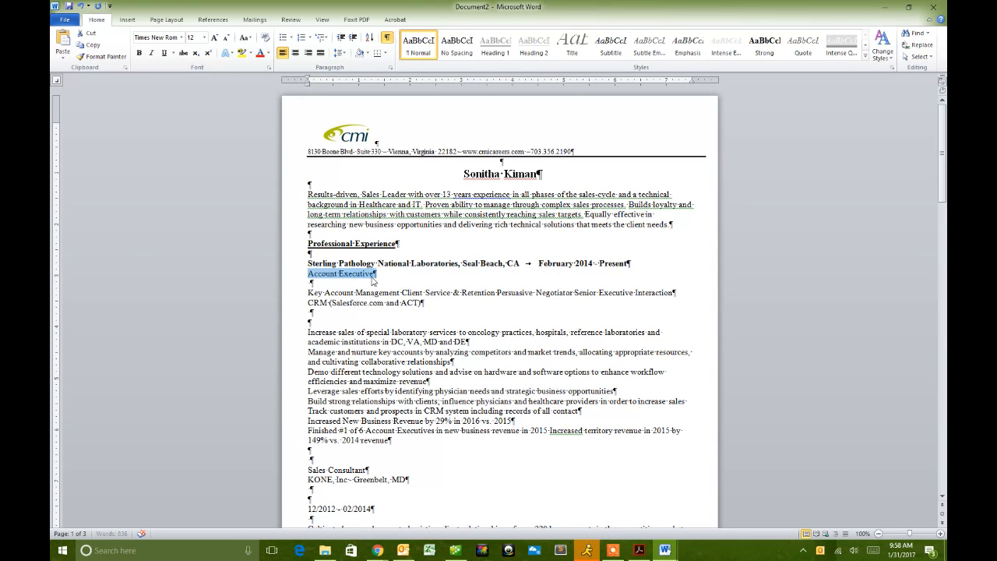
key("ctrl+i")
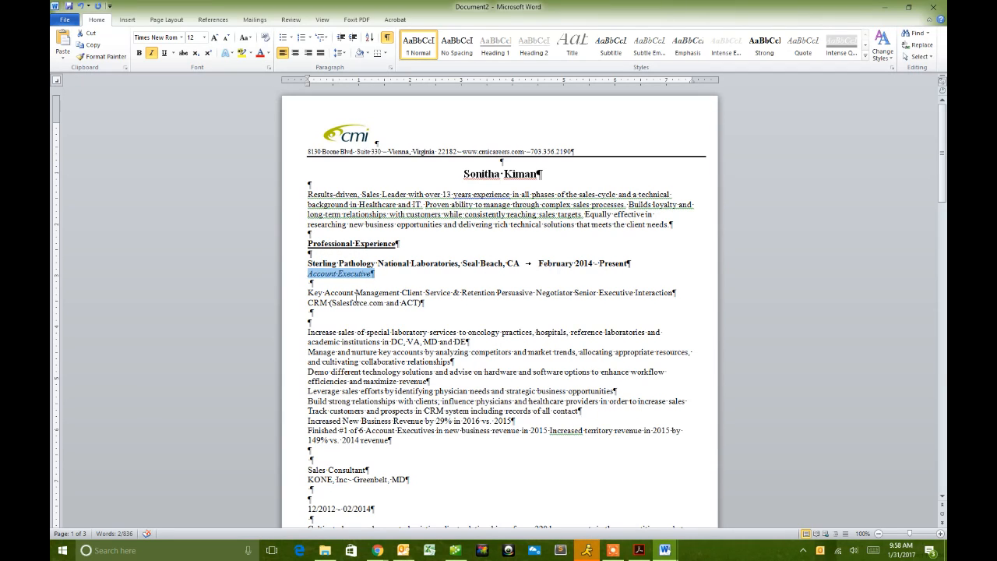
left_click(343, 293)
- Select the Key Account Management and CRM lines and open the original résumé PDF alongside
left_click(297, 285)
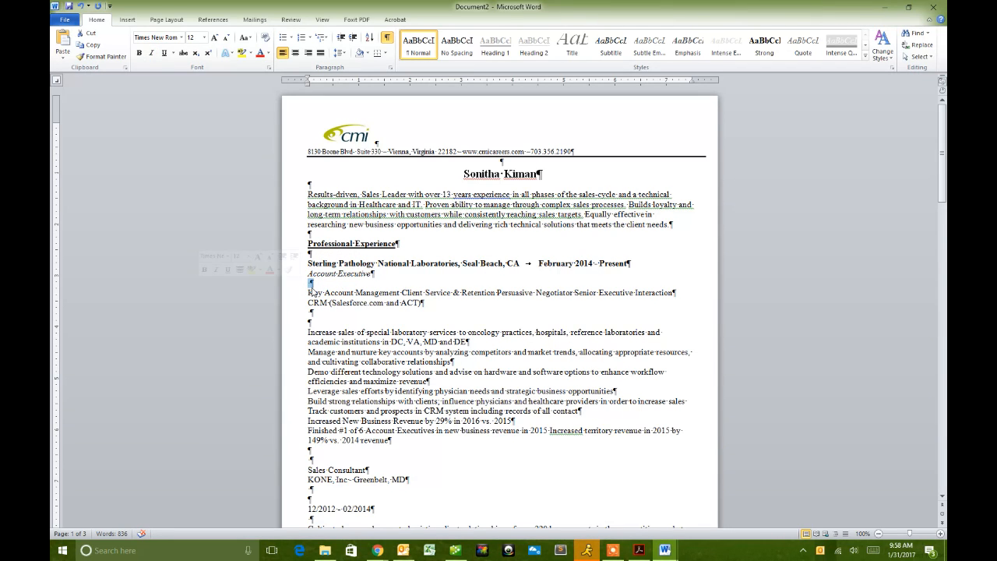
left_click_drag(310, 292, 427, 311)
key("super+Left")
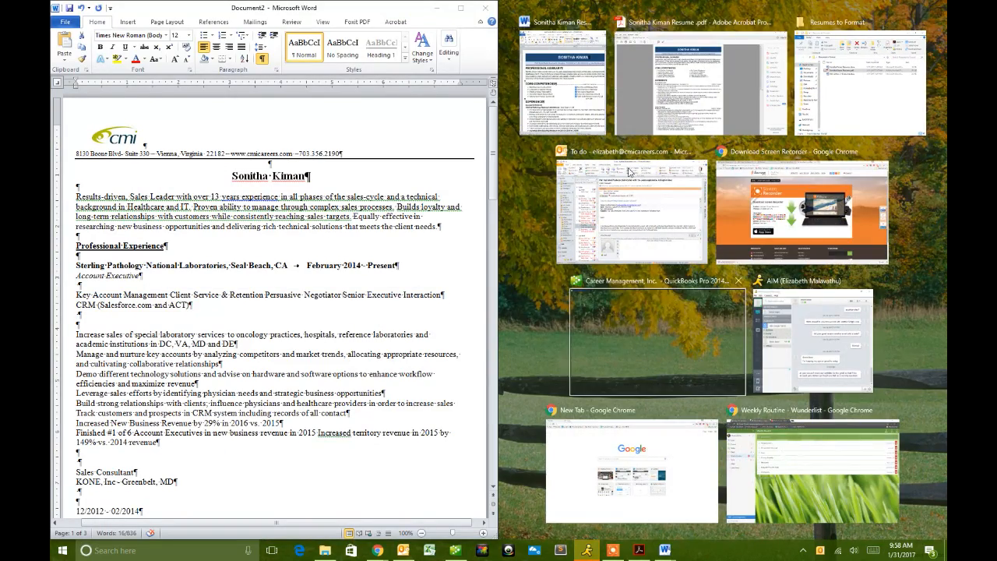
left_click(678, 94)
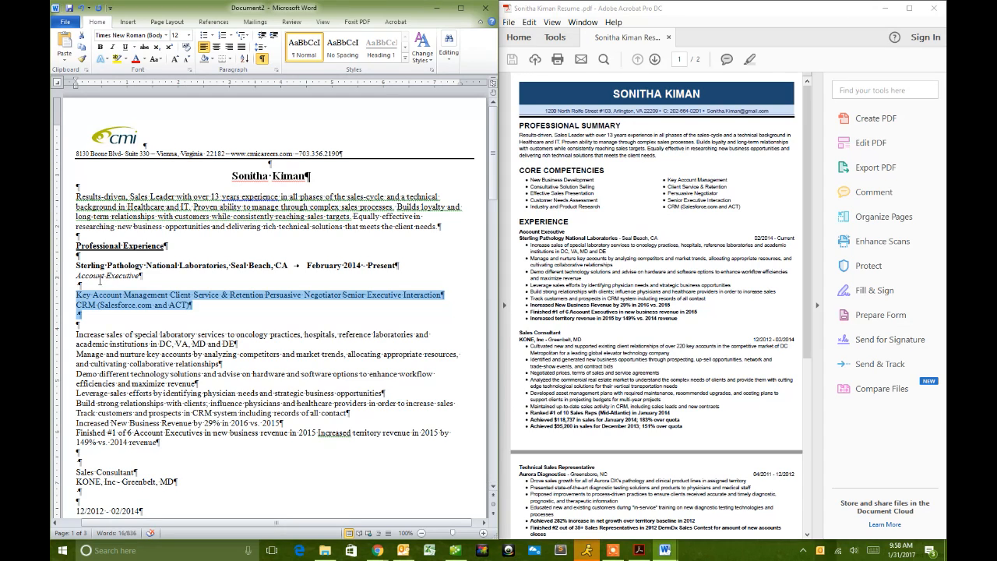
- Delete the Key Account Management and CRM lines, close the PDF, and maximize Word
left_click(114, 302)
left_click_drag(196, 315, 65, 298)
left_click(281, 310)
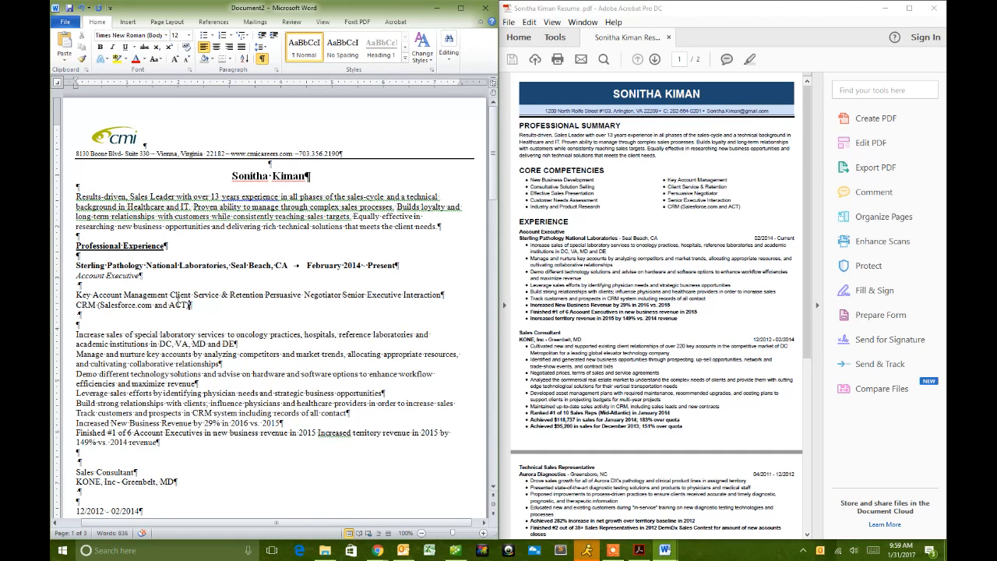
left_click_drag(186, 305, 77, 285)
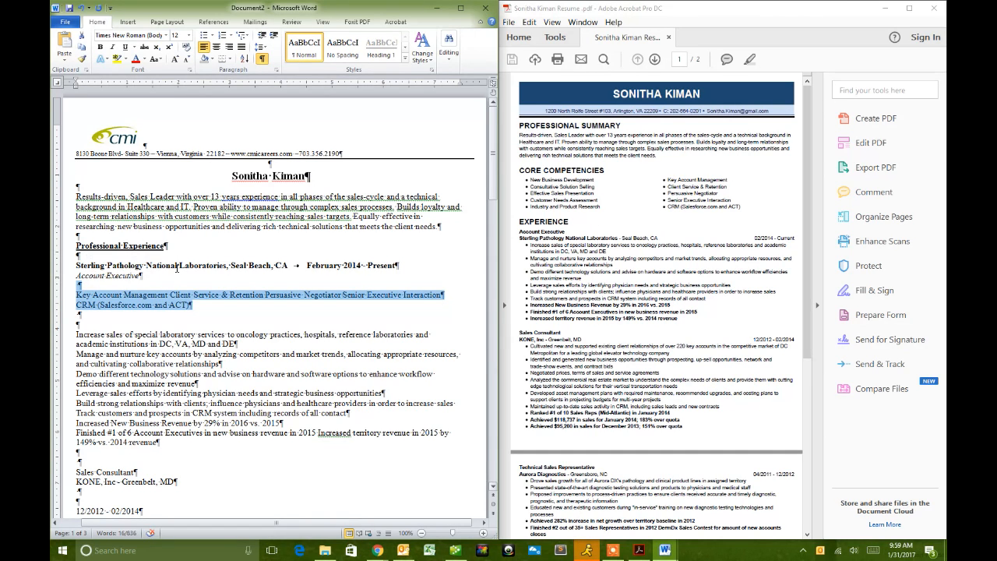
key("Delete")
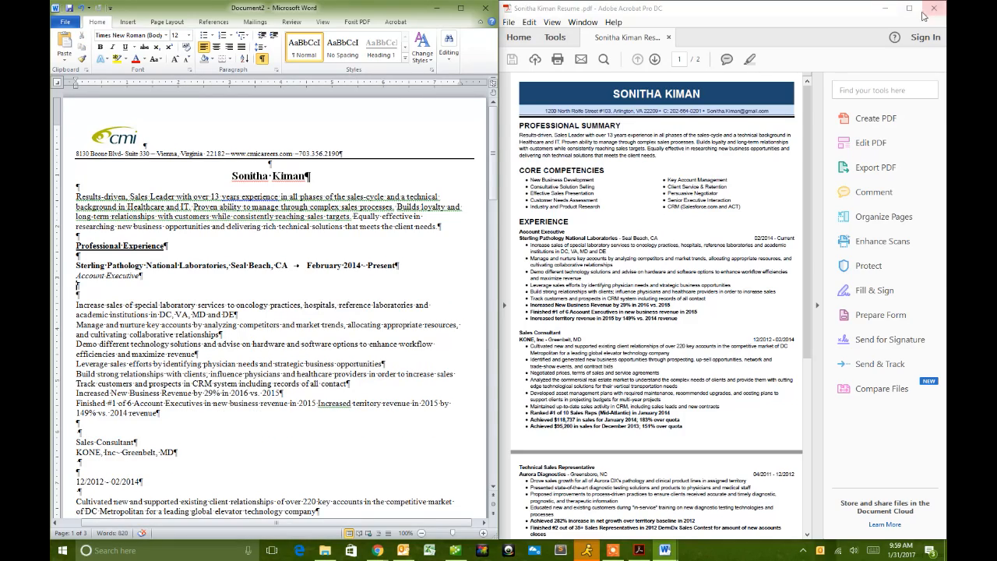
left_click(934, 9)
double_click(375, 12)
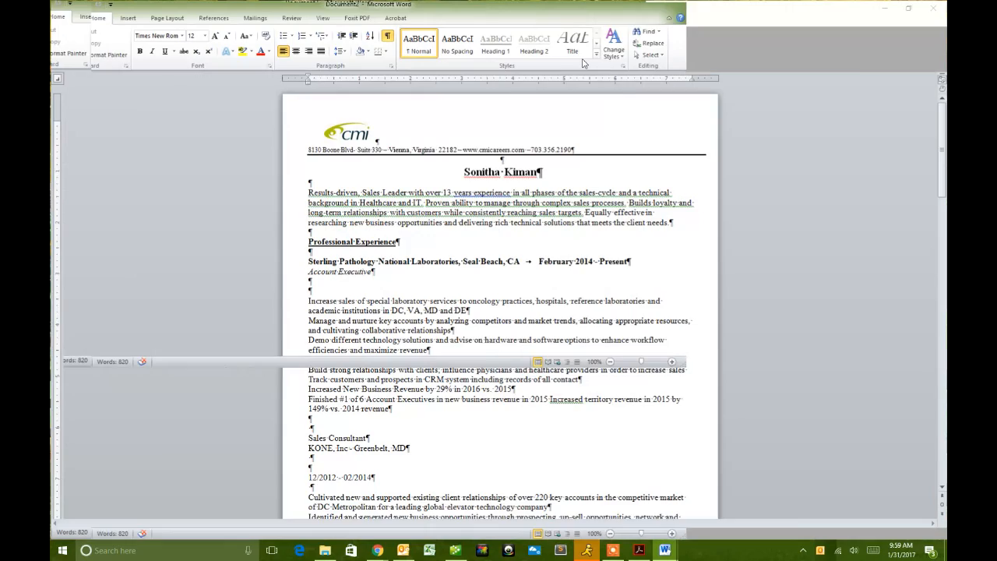
- Remove the empty lines and turn the seven Account Executive duties into a bulleted list
key("Delete")
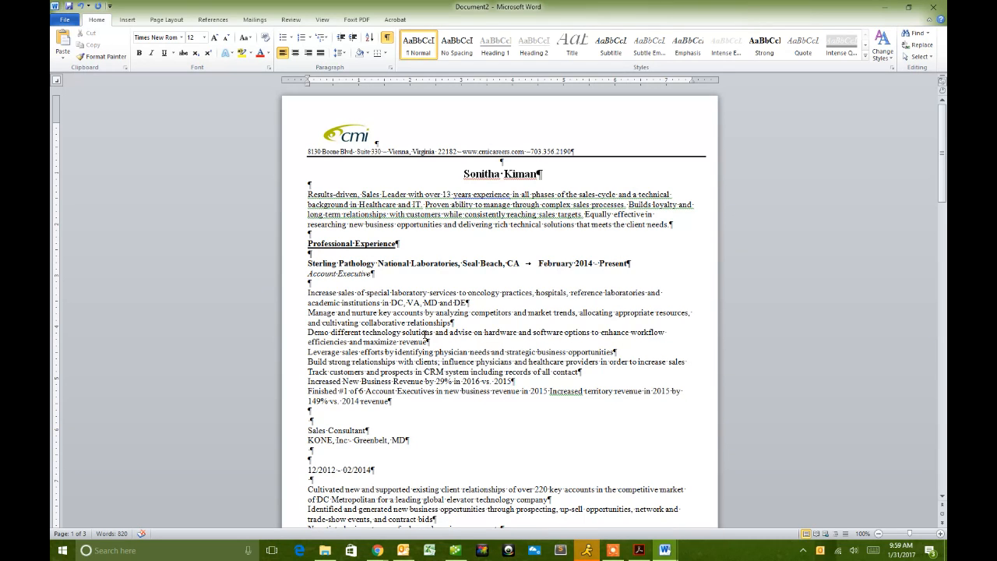
key("Delete")
left_click(392, 394, "shift")
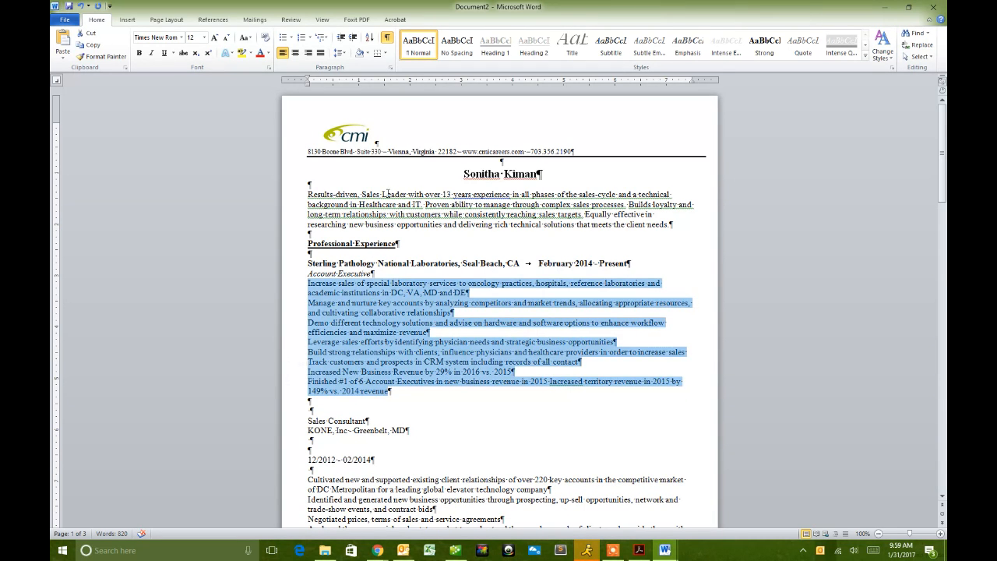
left_click(282, 37)
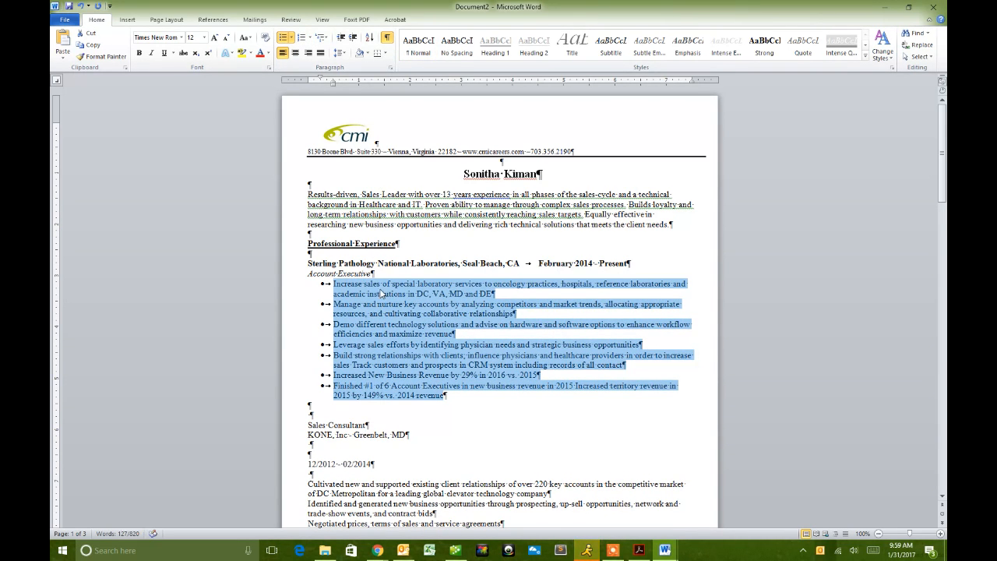
left_click(313, 406)
key("Delete")
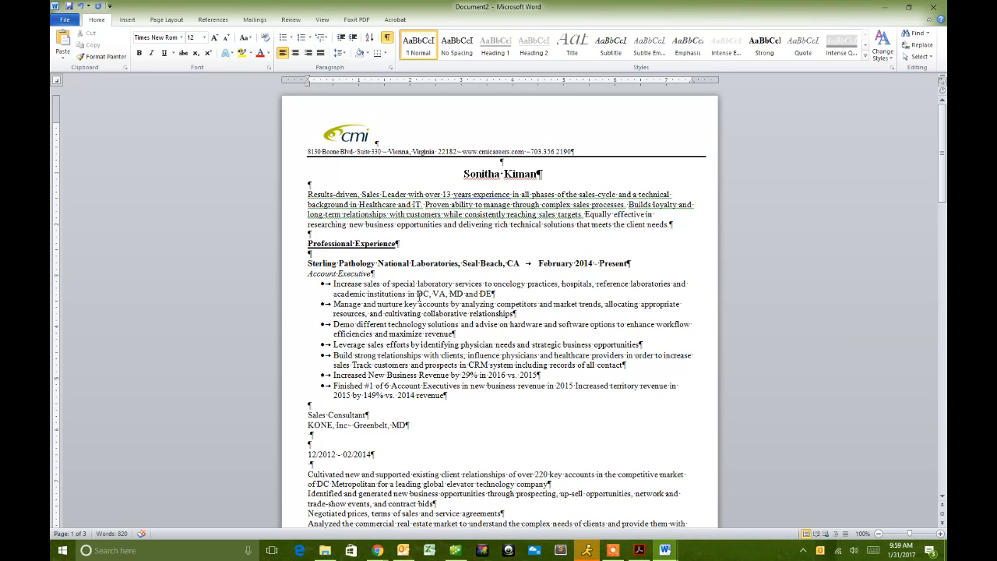
key("super+Left")
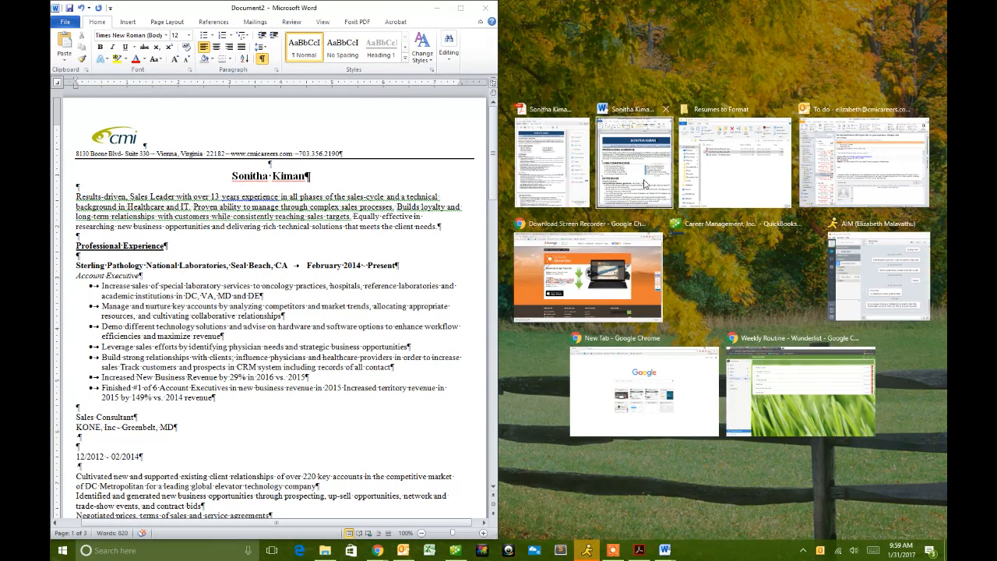
left_click(635, 155)
triple_click(634, 151)
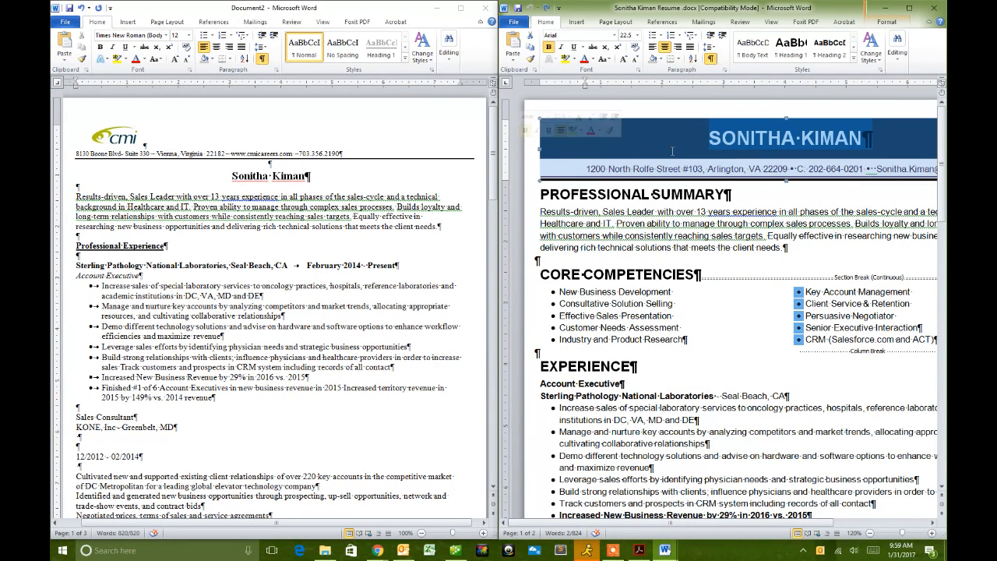
left_click(885, 8)
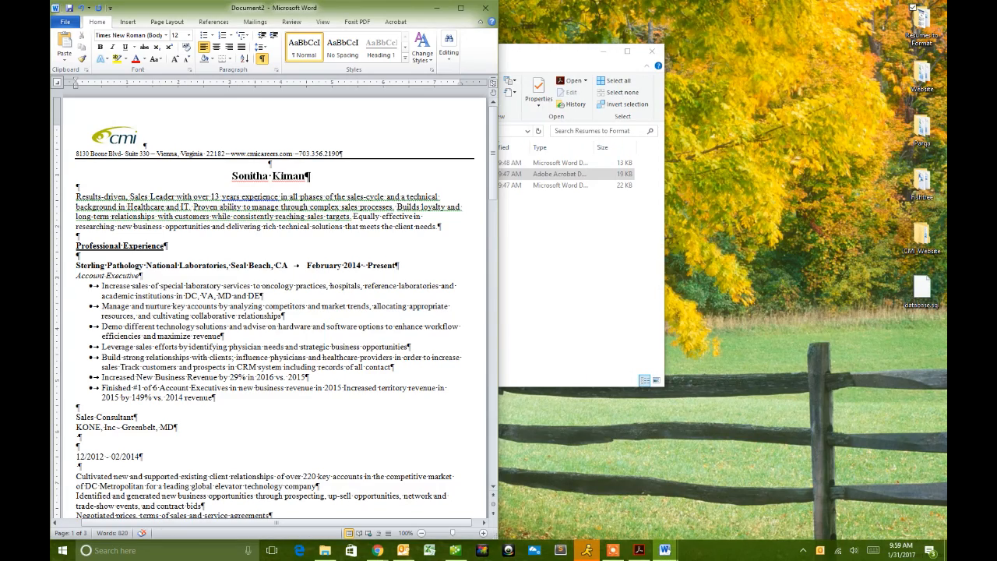
double_click(404, 9)
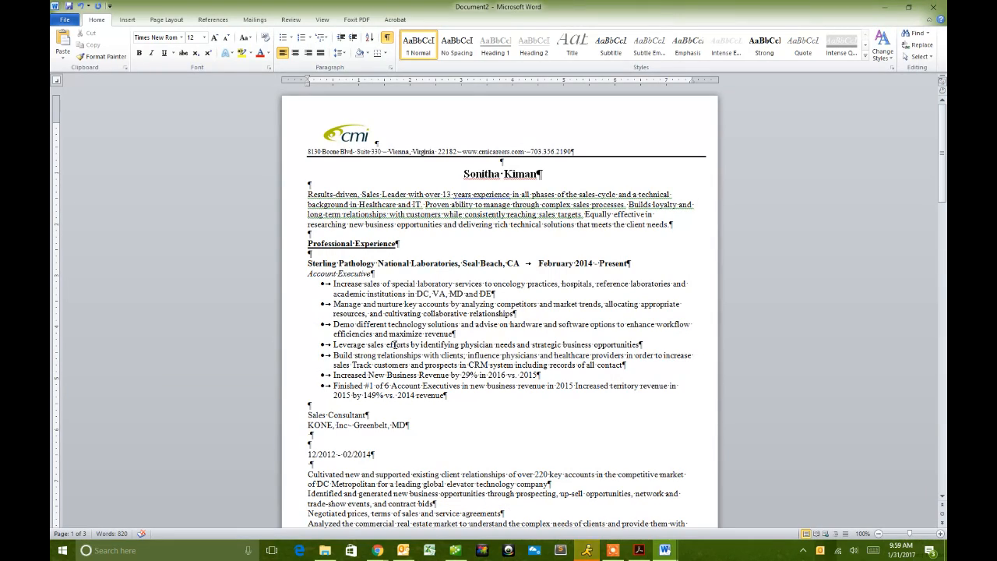
left_click(420, 334)
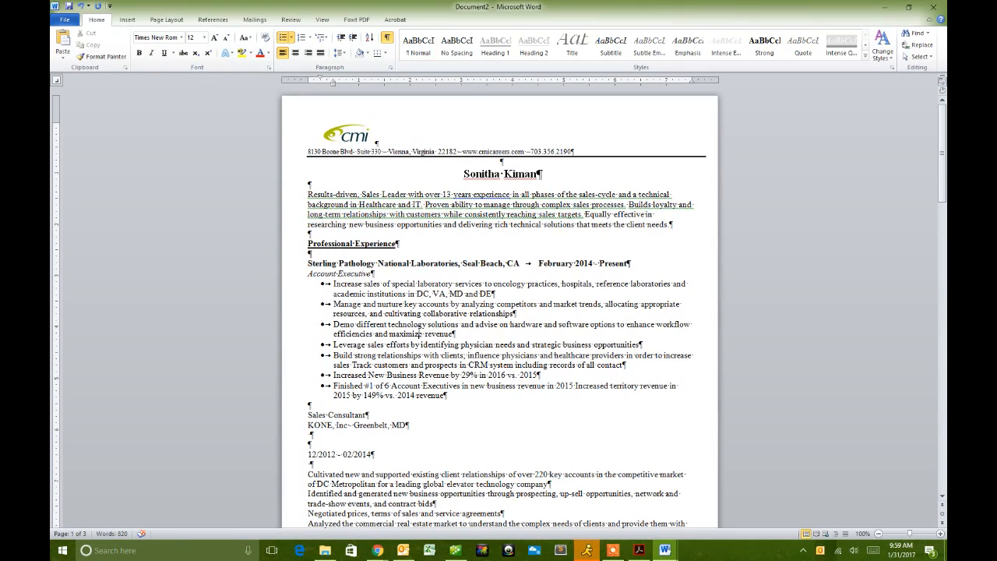
left_click_drag(444, 396, 323, 285)
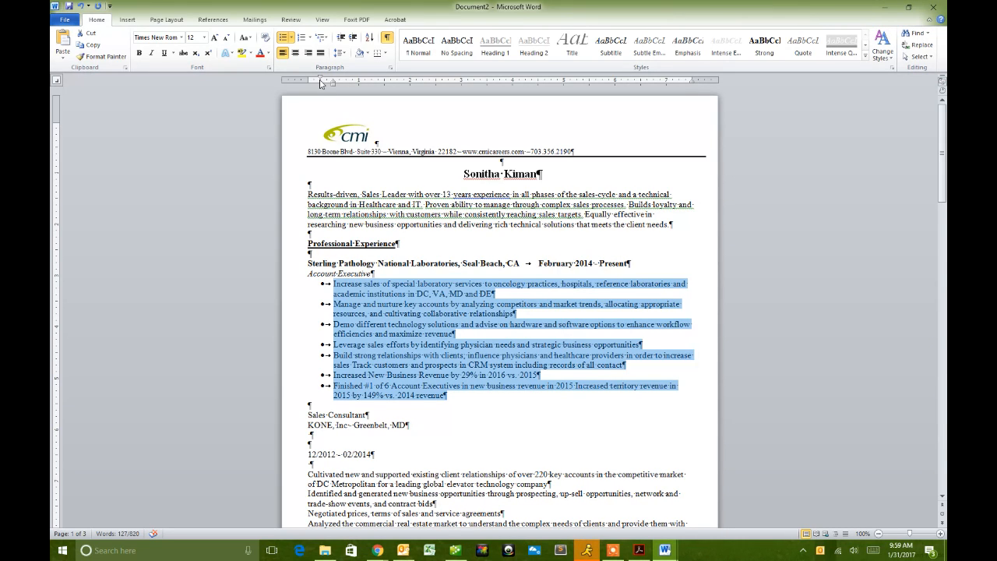
- Move the Sales Consultant line below the KONE company line
left_click(376, 303)
scroll(337, 285, "down", 5)
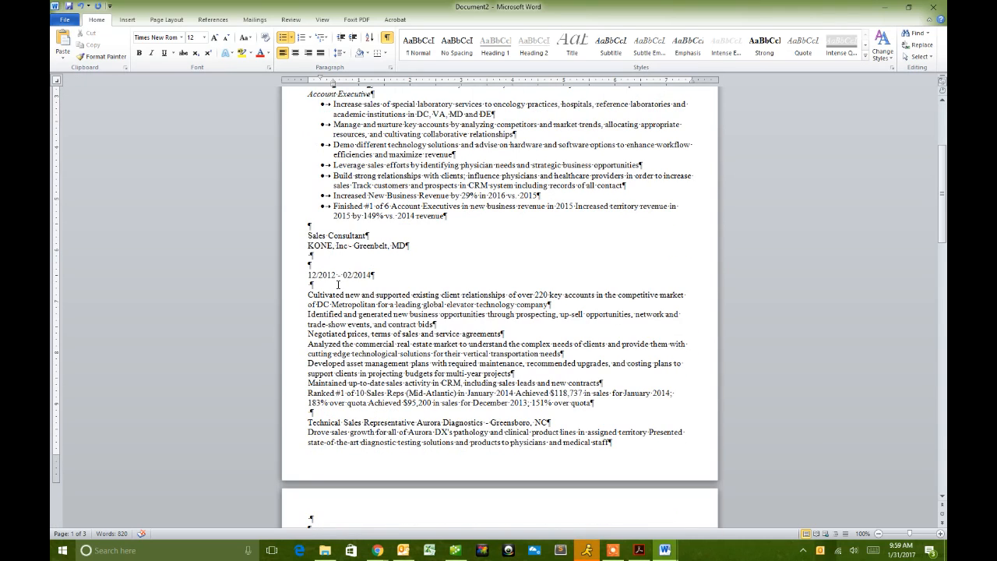
left_click(304, 234)
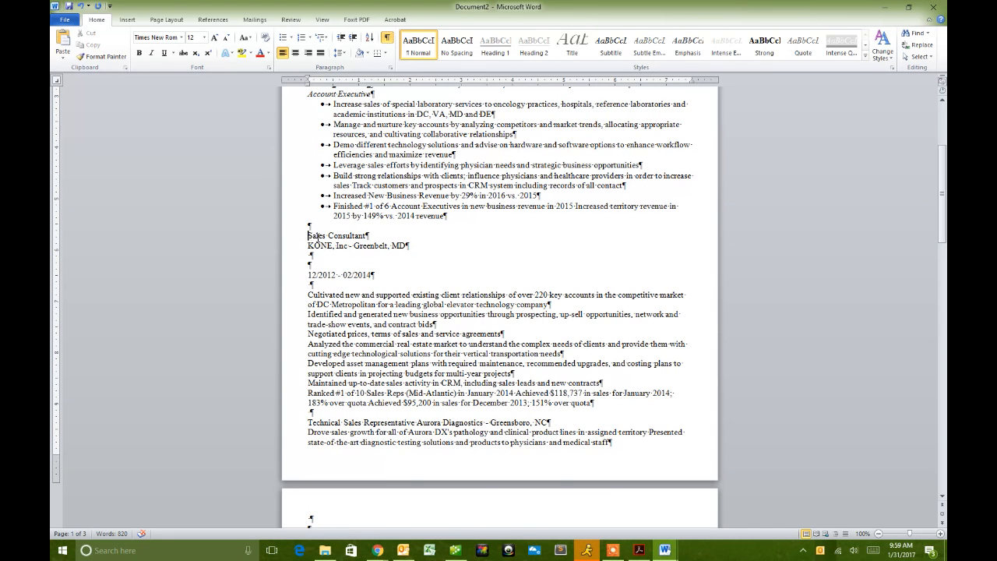
scroll(349, 247, "up", 1)
triple_click(366, 284)
left_click_drag(313, 287, 309, 310)
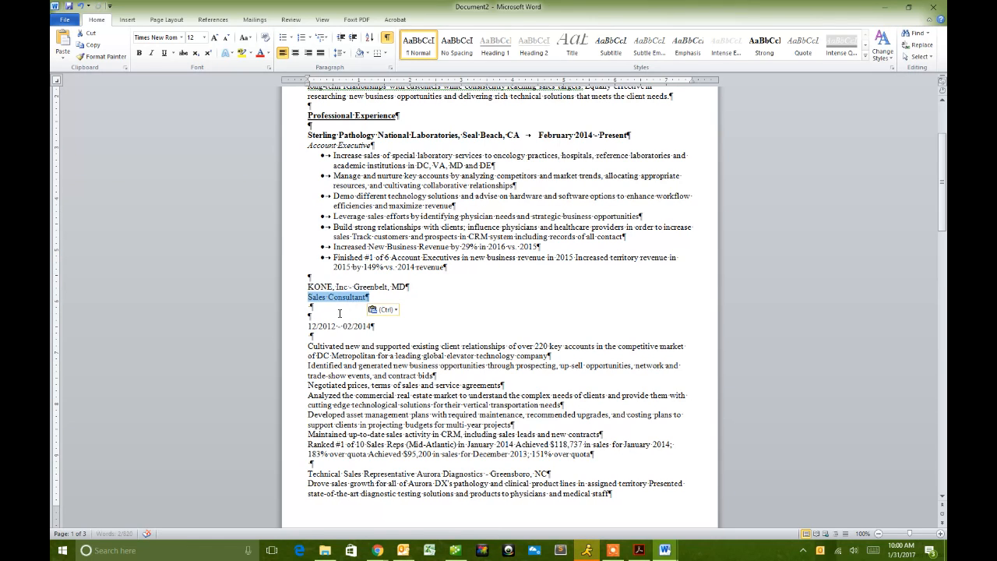
left_click(310, 315)
- Move the dates onto the KONE line after a tab, as December 2012 – February 2014
left_click_drag(374, 326, 405, 287)
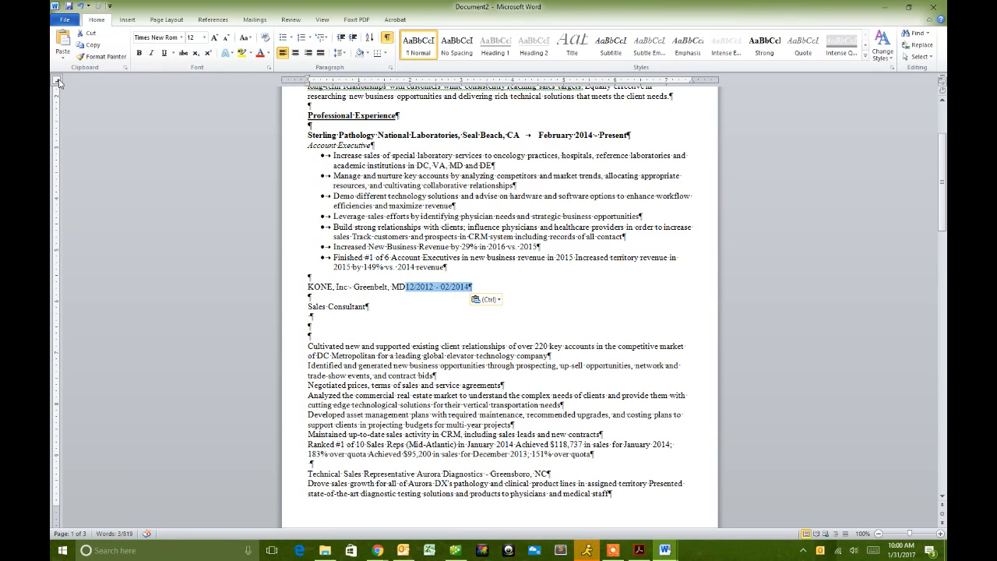
key("Left")
key("Tab")
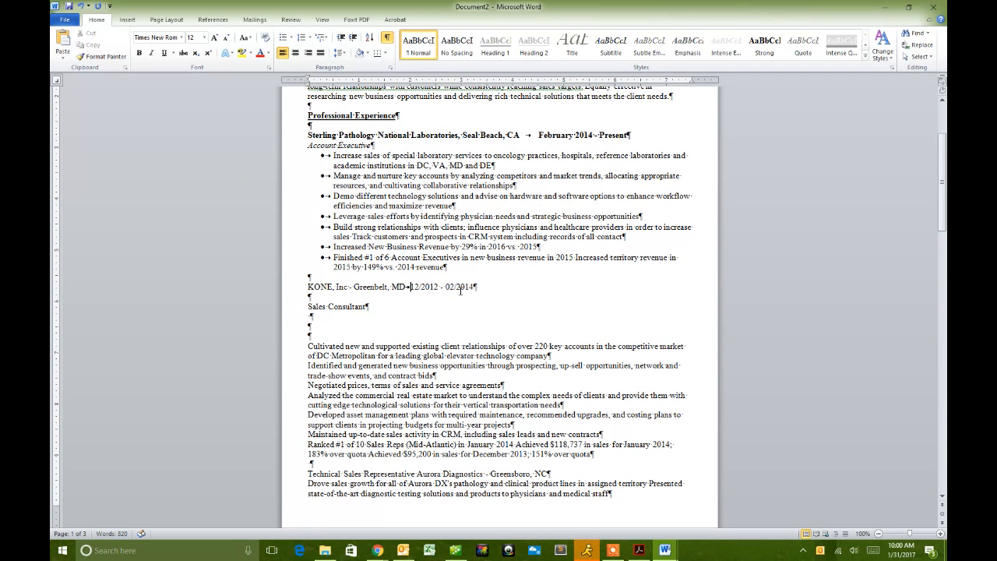
key("Delete")
key("Delete")
key("Delete")
type("December")
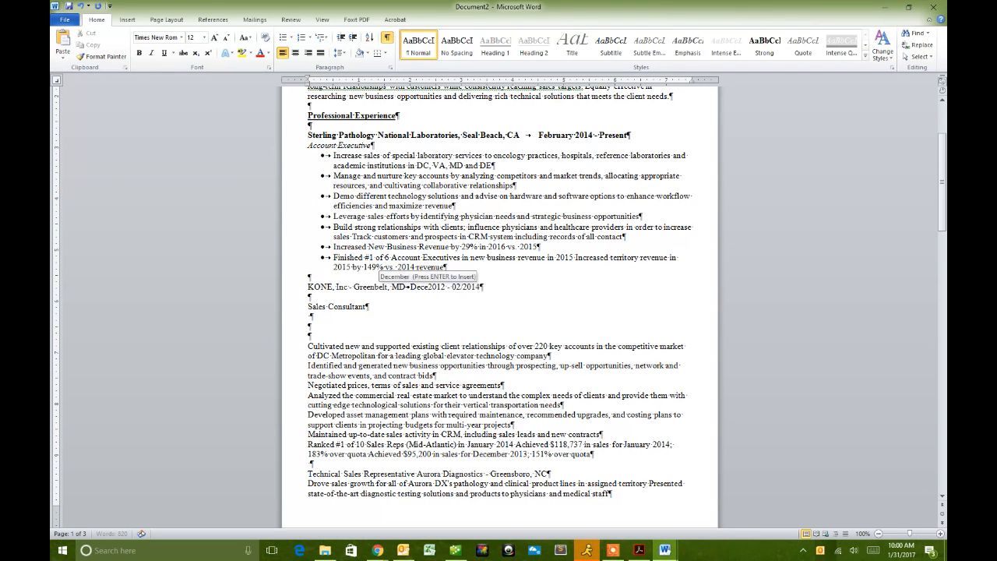
left_click(483, 287)
key("BackSpace")
key("BackSpace")
key("BackSpace")
type("Febru")
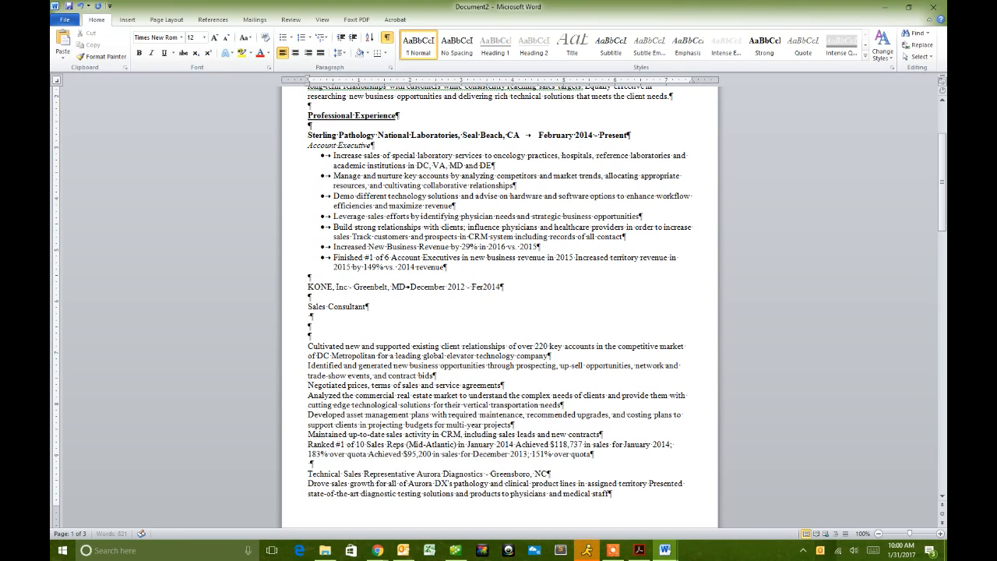
key("Return")
- Rename KONE to Kone and make the company line bold
double_click(319, 288)
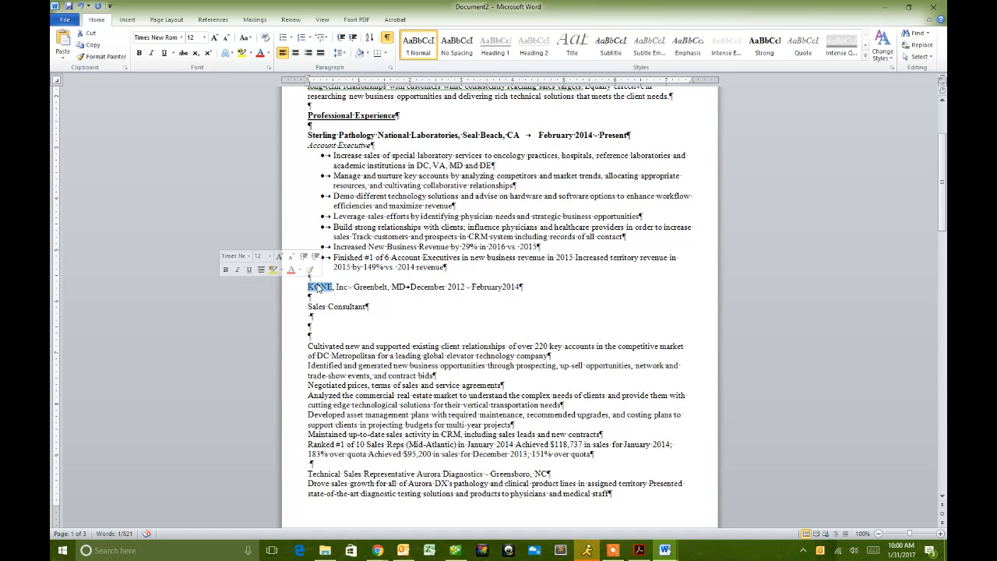
type("Kone")
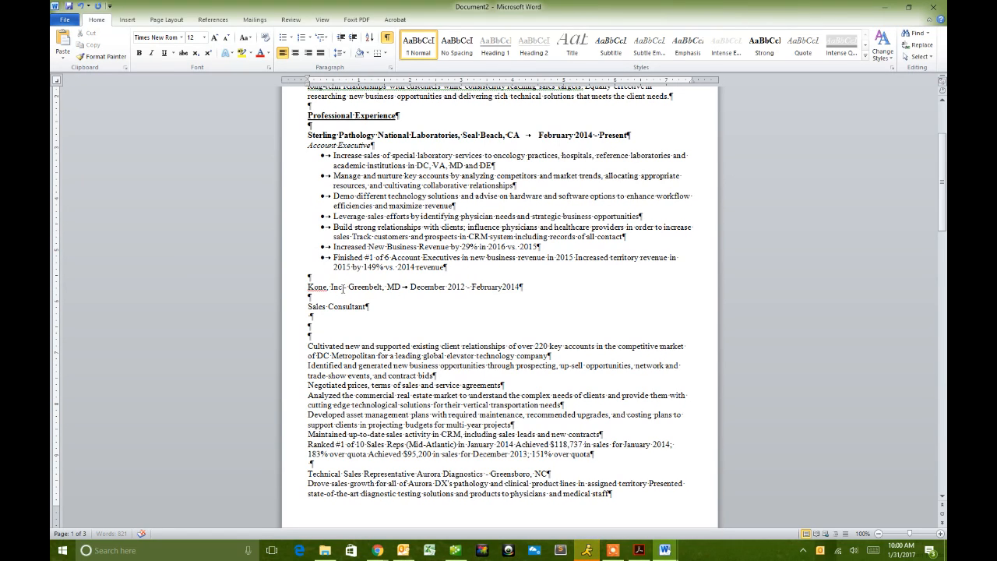
left_click(288, 287)
left_click(194, 273)
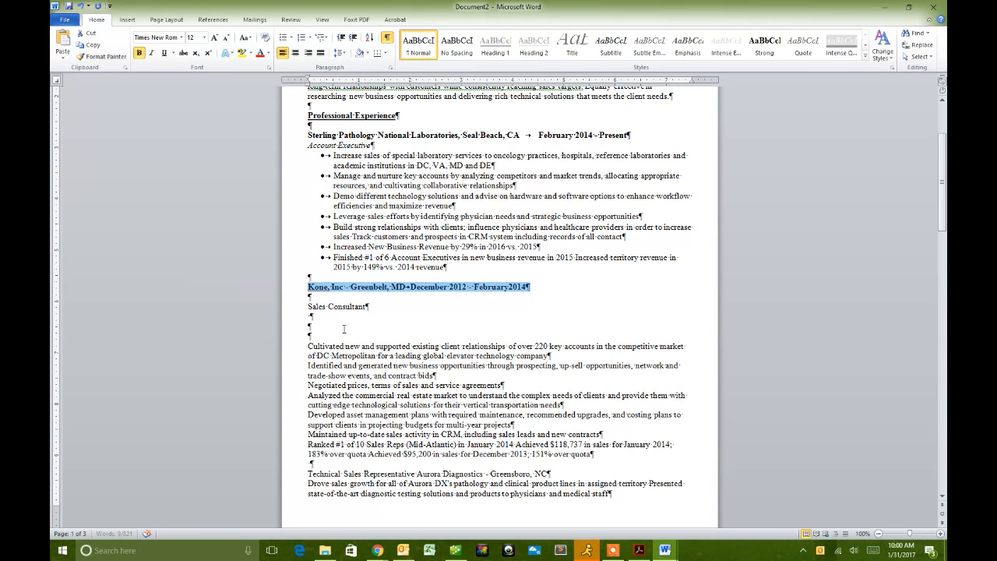
- Italicize Sales Consultant, remove the blank lines around it, and bullet its seven achievements
left_click(304, 307)
key("BackSpace")
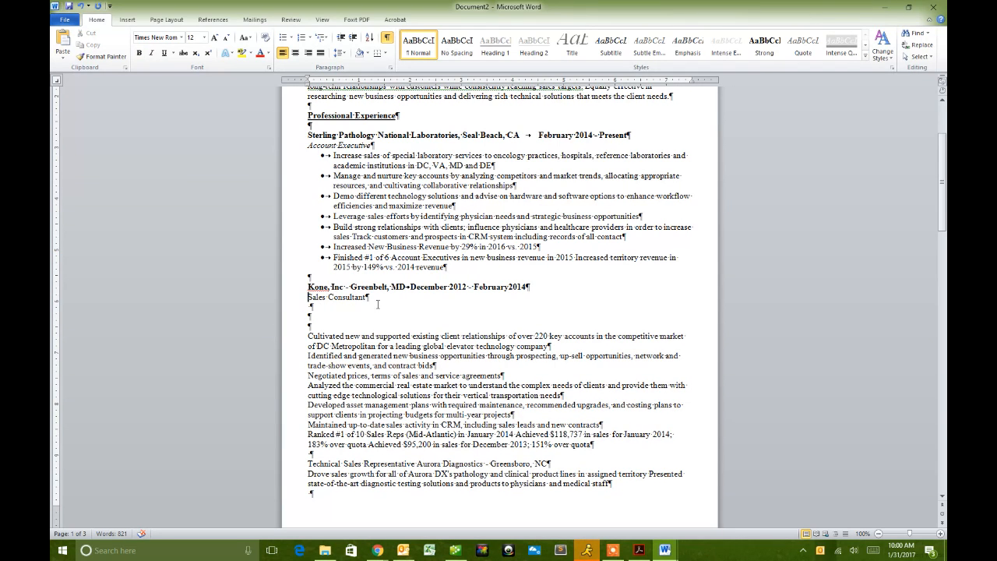
triple_click(365, 297)
key("ctrl+i")
left_click(421, 306)
key("Delete")
key("Delete")
key("Delete")
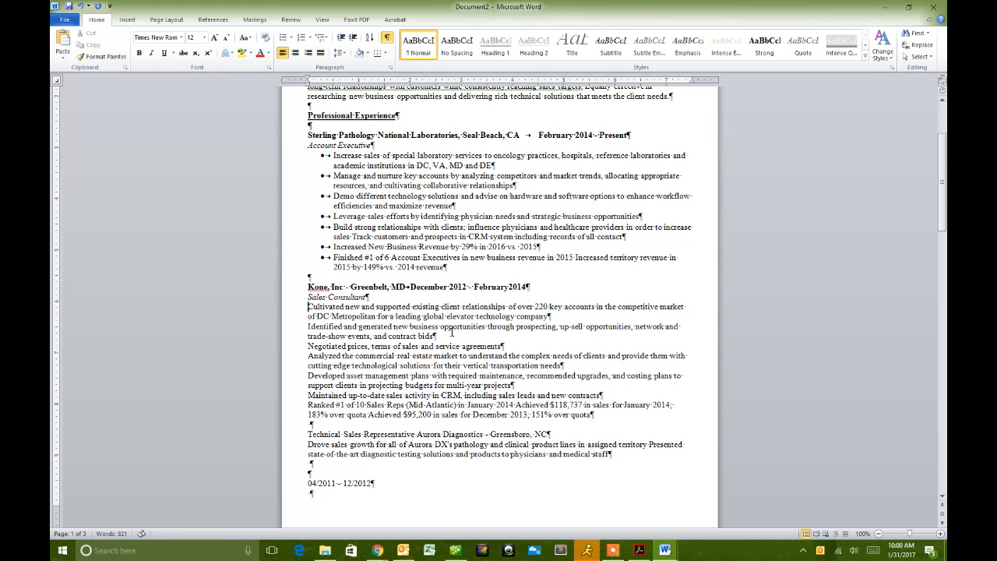
left_click(594, 414, "shift")
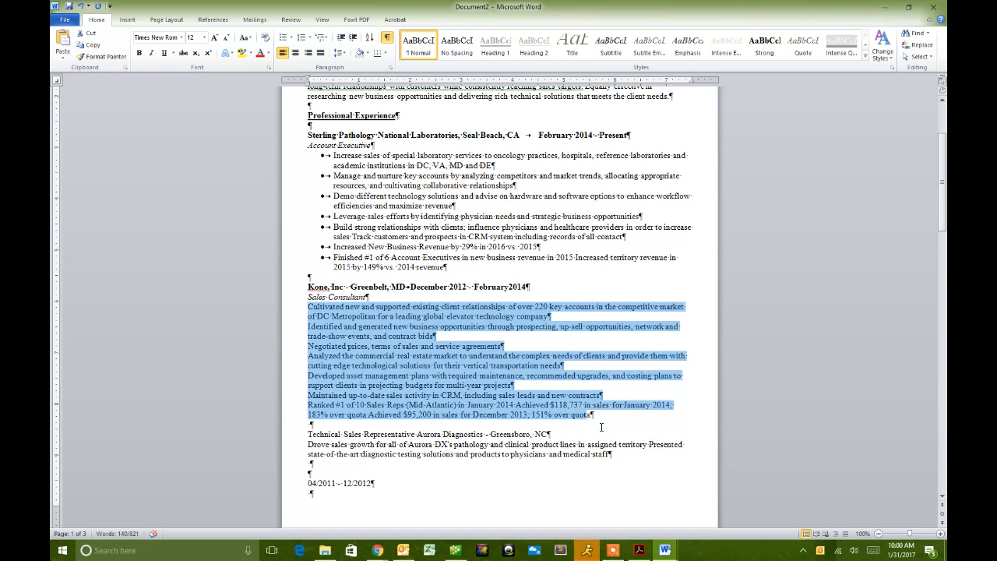
left_click(283, 37)
scroll(321, 135, "down", 3)
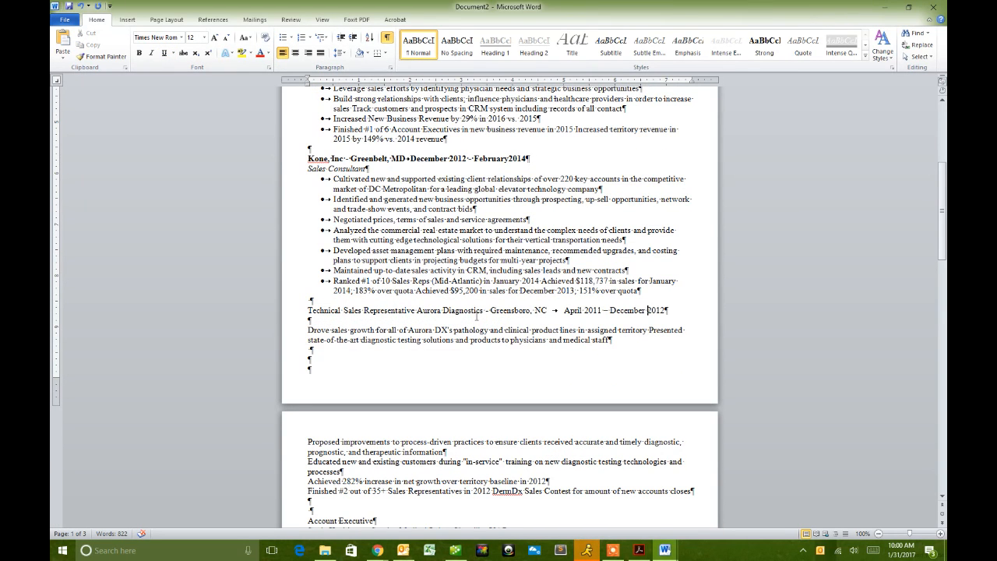
- Bold the Aurora Diagnostics heading, keeping one blank line above it
left_click(285, 314)
left_click(193, 295)
left_click(309, 301)
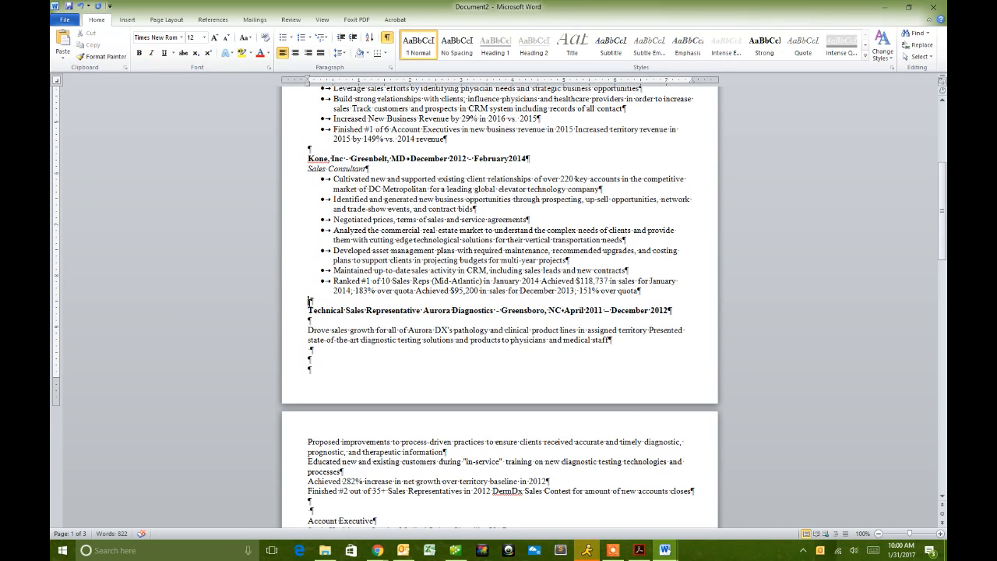
key("Delete")
key("Return")
scroll(326, 304, "up", 3)
scroll(323, 305, "up", 2)
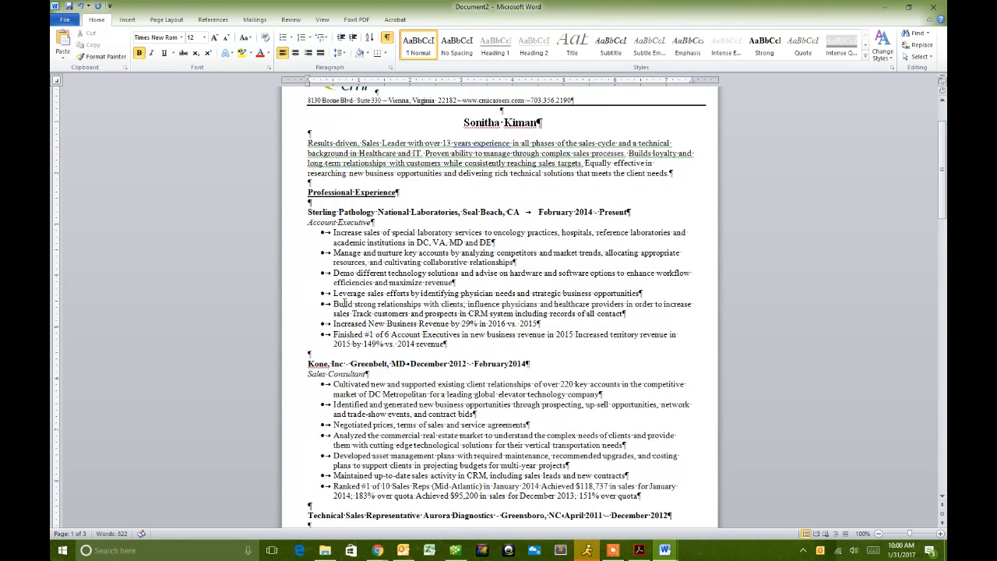
left_click(321, 374)
left_click(367, 374)
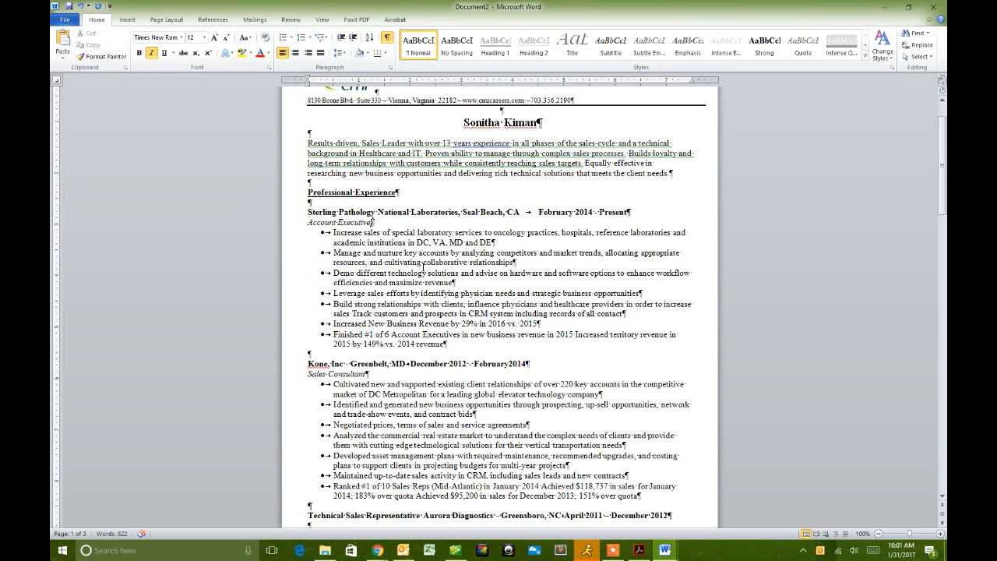
left_click_drag(528, 363, 309, 353)
key("Delete")
scroll(383, 411, "down", 2)
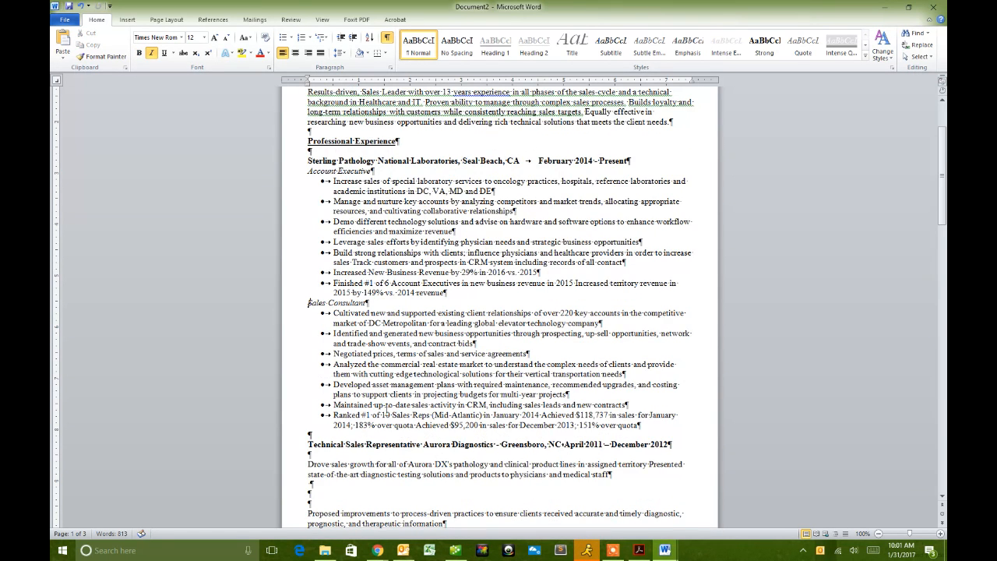
scroll(369, 354, "up", 1)
key("Return")
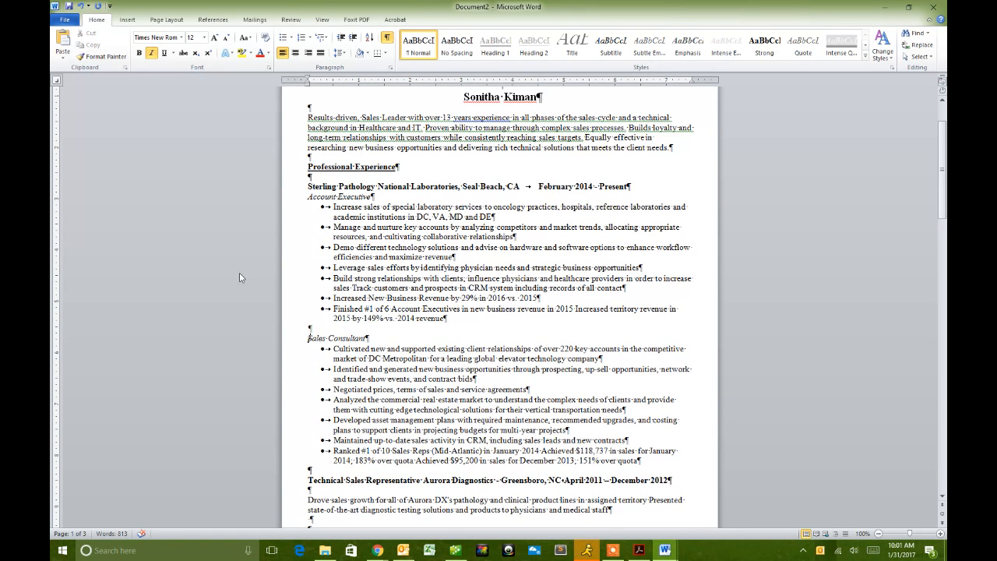
scroll(420, 413, "down", 2)
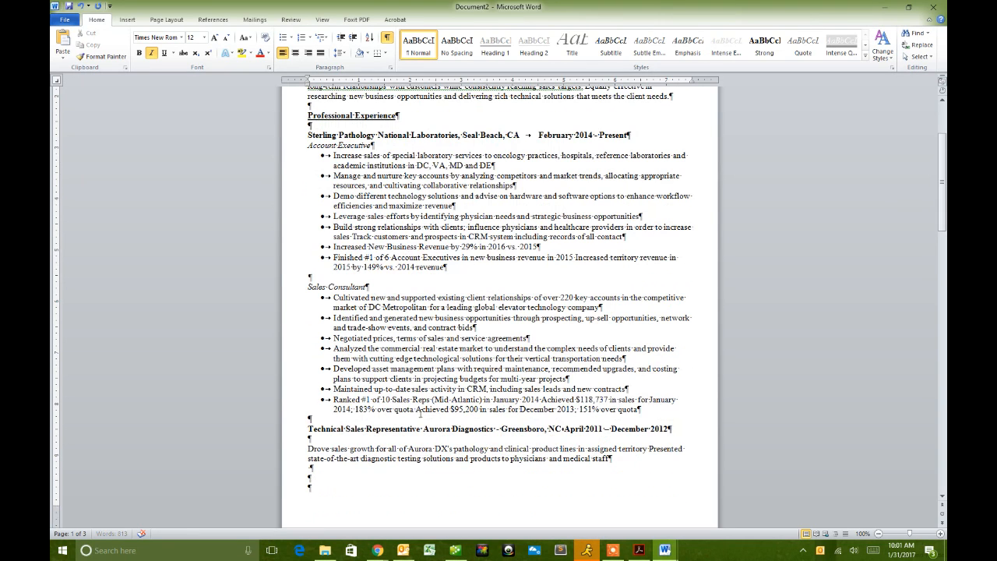
left_click(308, 419)
type("Kone, Inc – Greenbelt, MD – December 2012 – February 2014")
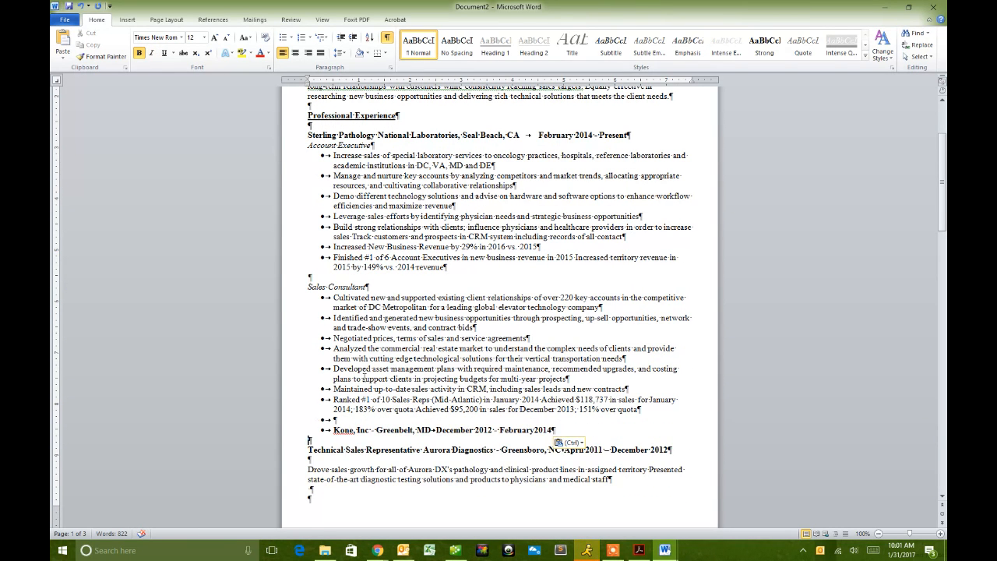
scroll(308, 263, "up", 4)
left_click_drag(308, 237, 629, 237)
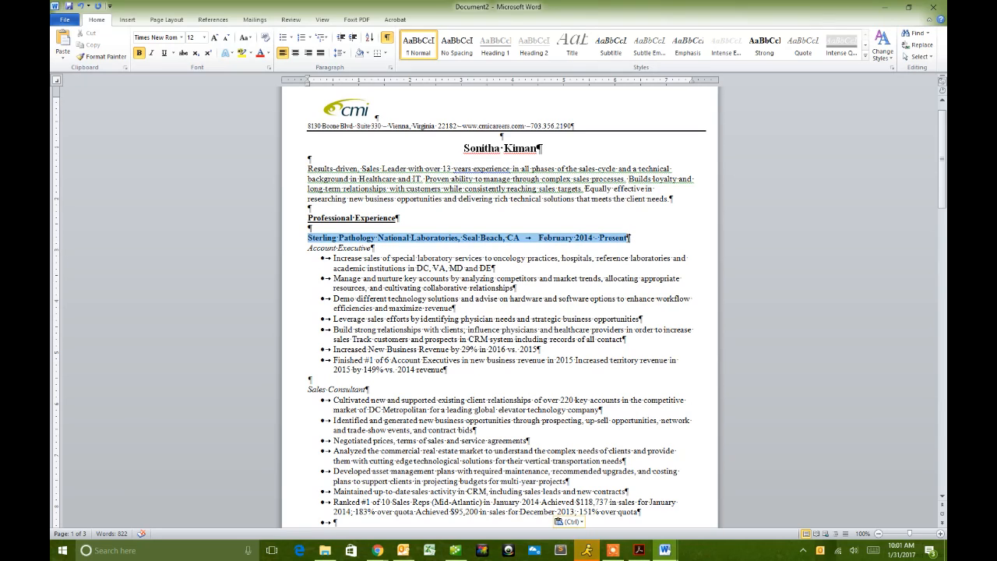
key("ctrl+c")
left_click(307, 380)
key("ctrl+v")
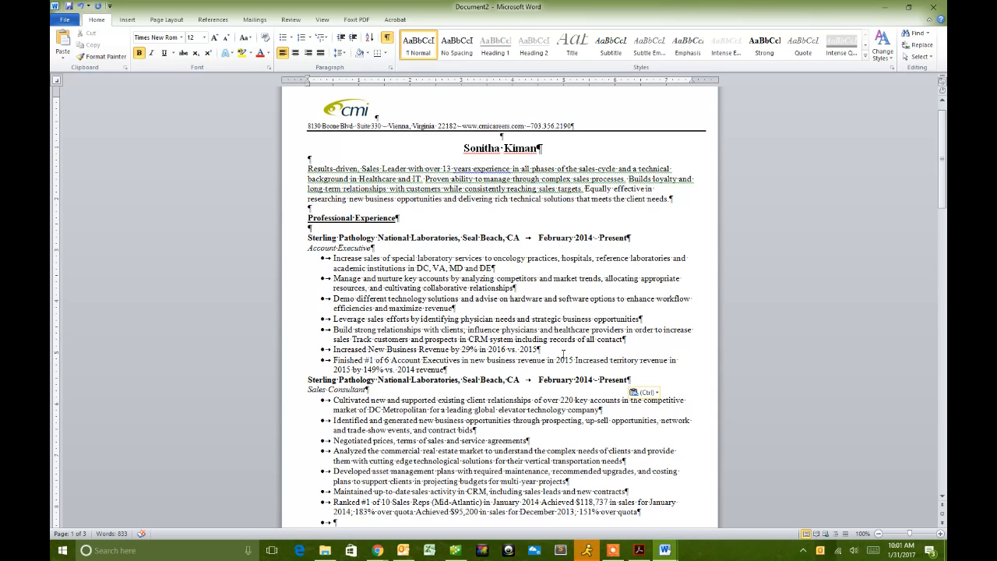
left_click(305, 388)
left_click(352, 238)
left_click(360, 390)
scroll(552, 412, "down", 1)
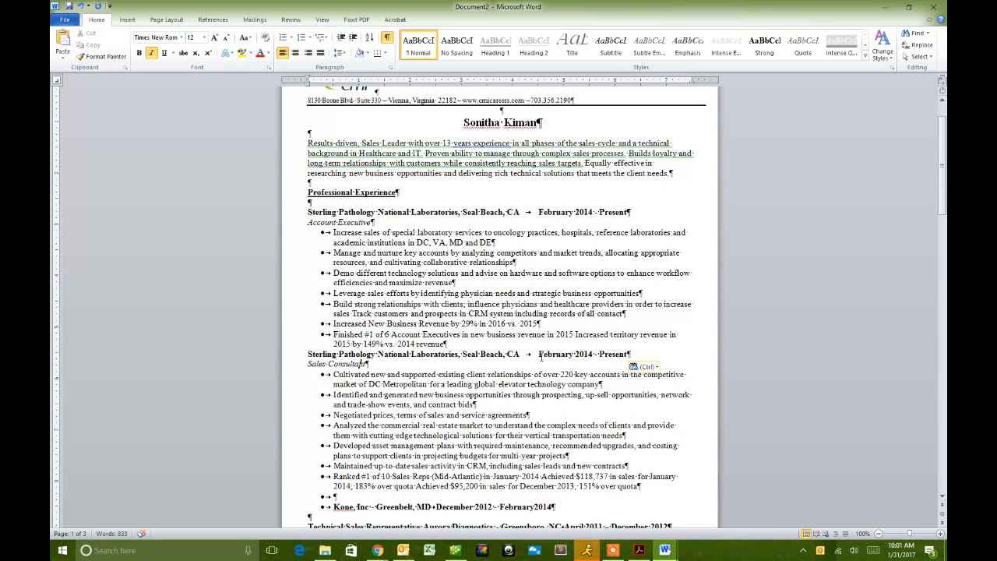
left_click_drag(539, 352, 601, 355)
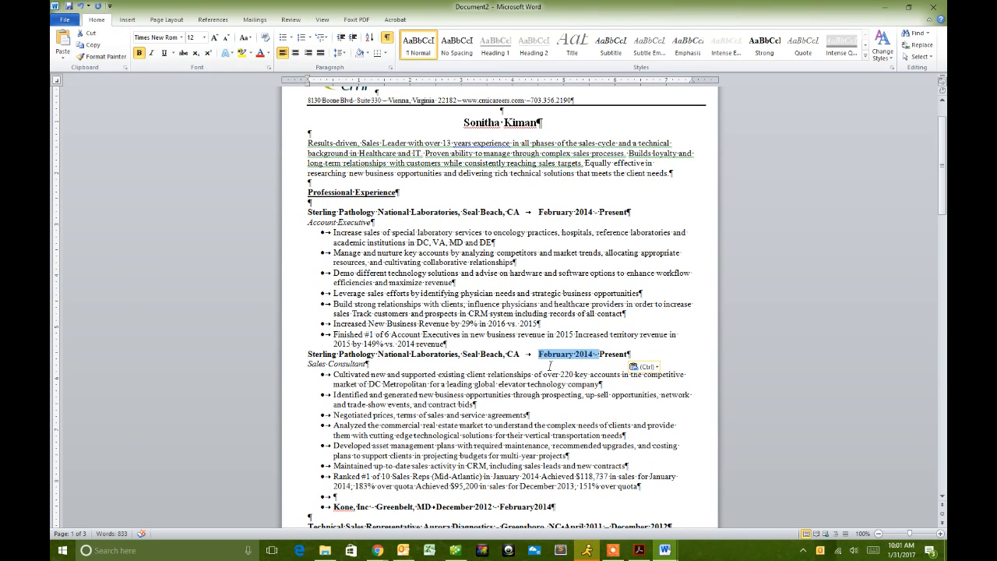
left_click(376, 365)
type(", D")
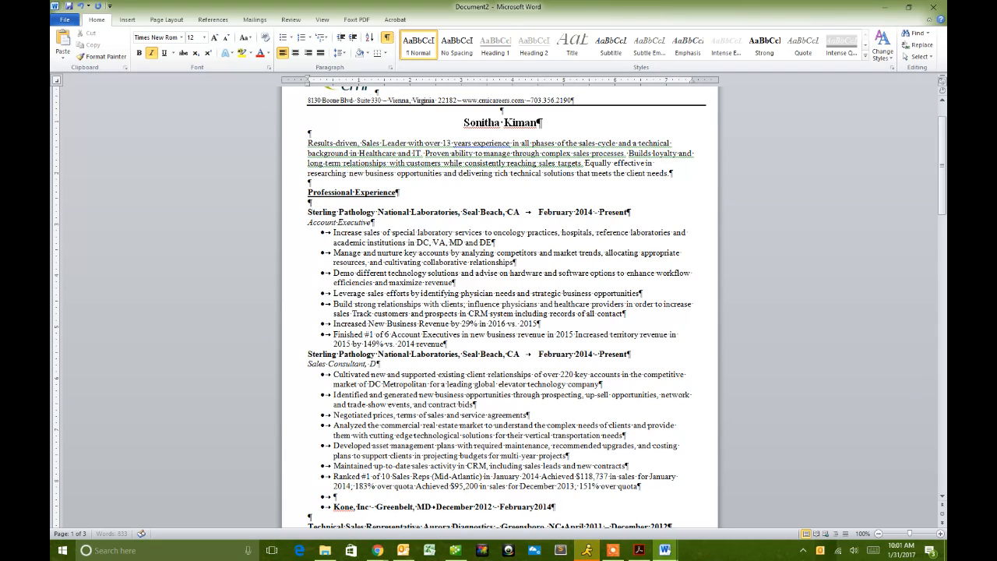
type("ecember 2012 -")
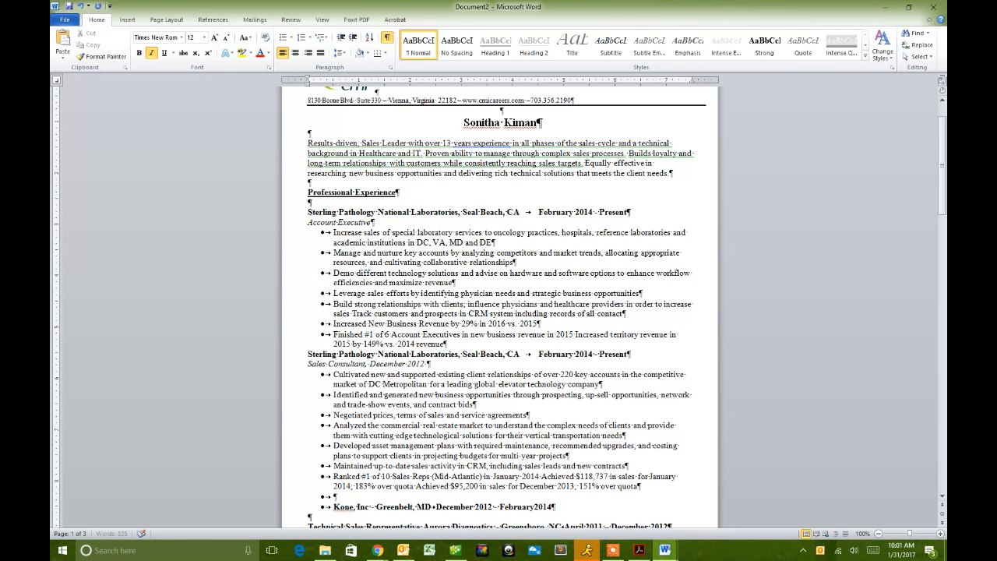
type("-February 2015")
key("BackSpace")
type("4")
left_click_drag(630, 354, 274, 352)
key("Delete")
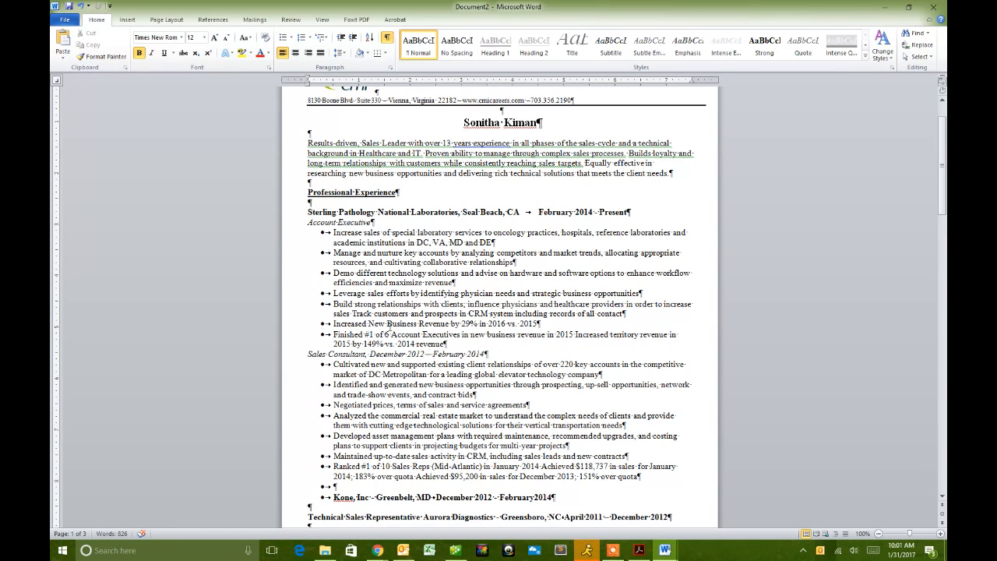
left_click(372, 222)
type(",")
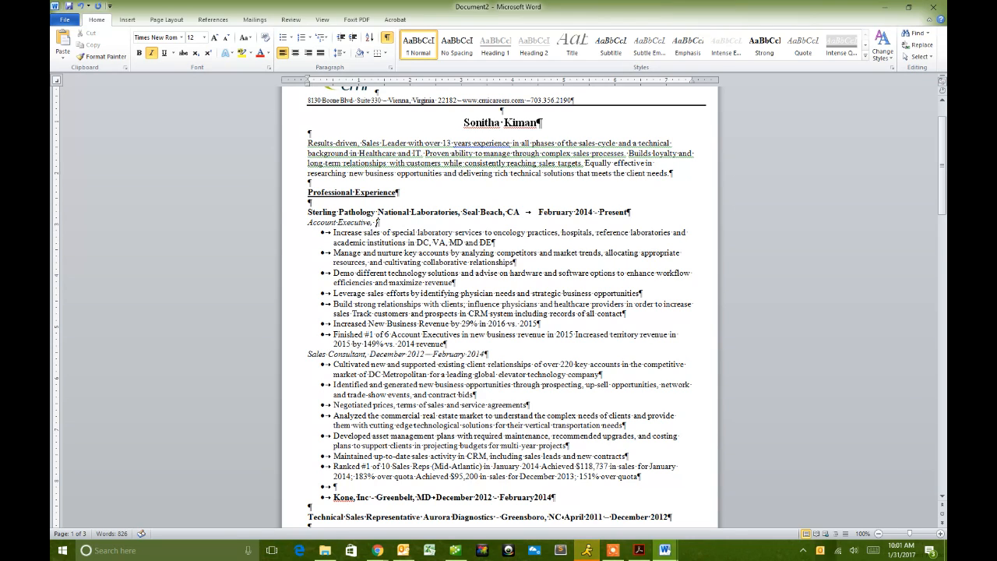
type(" February ")
type("201")
type("4 - pre")
key("BackSpace")
key("BackSpace")
key("BackSpace")
type("{r")
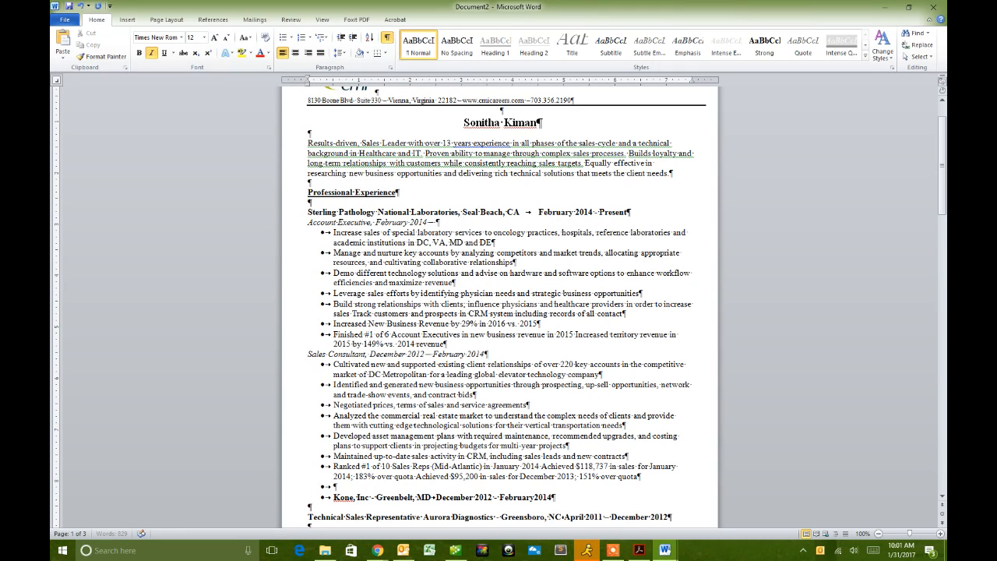
type("Present")
left_click(536, 212)
left_click_drag(539, 212, 593, 214)
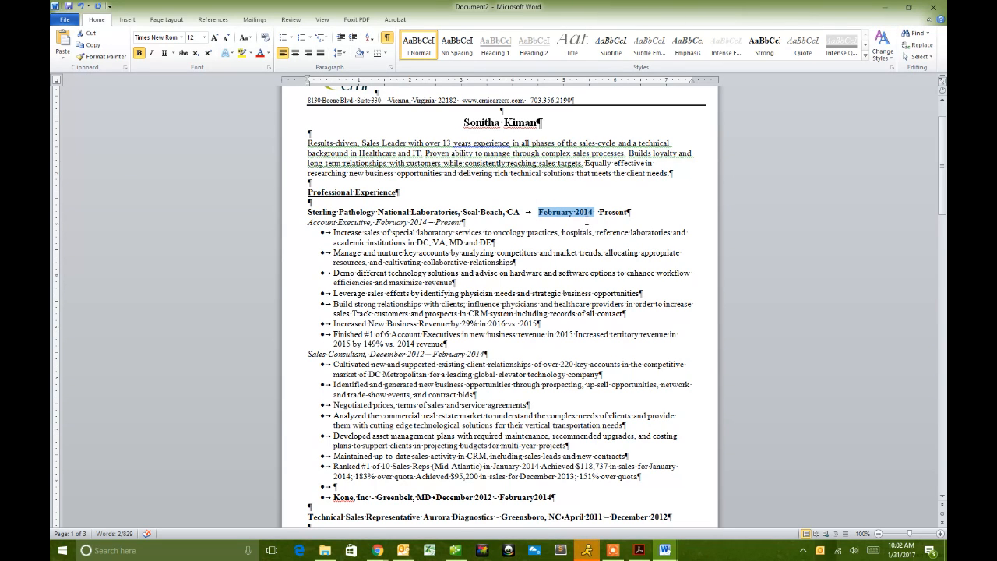
type("December")
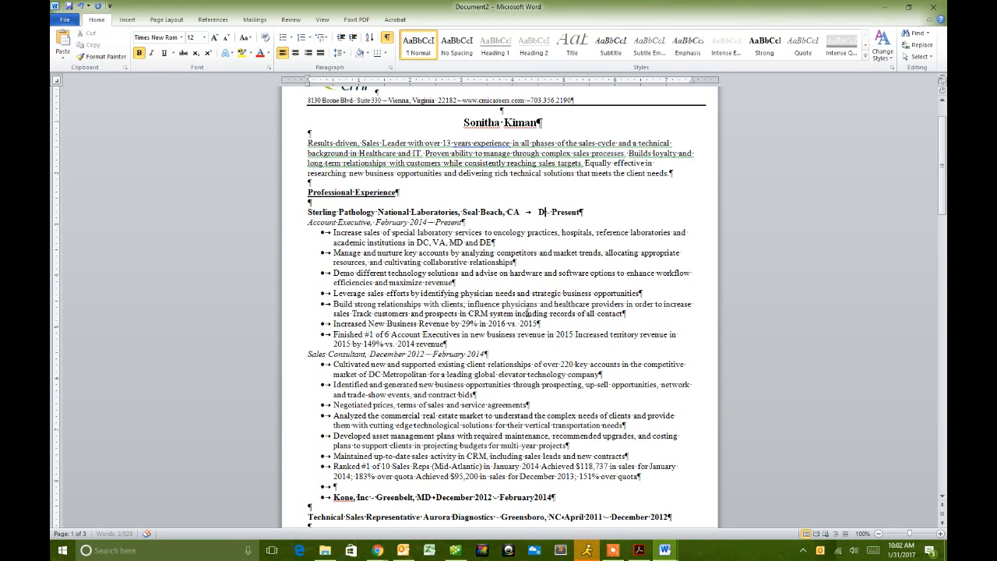
type(" 2012")
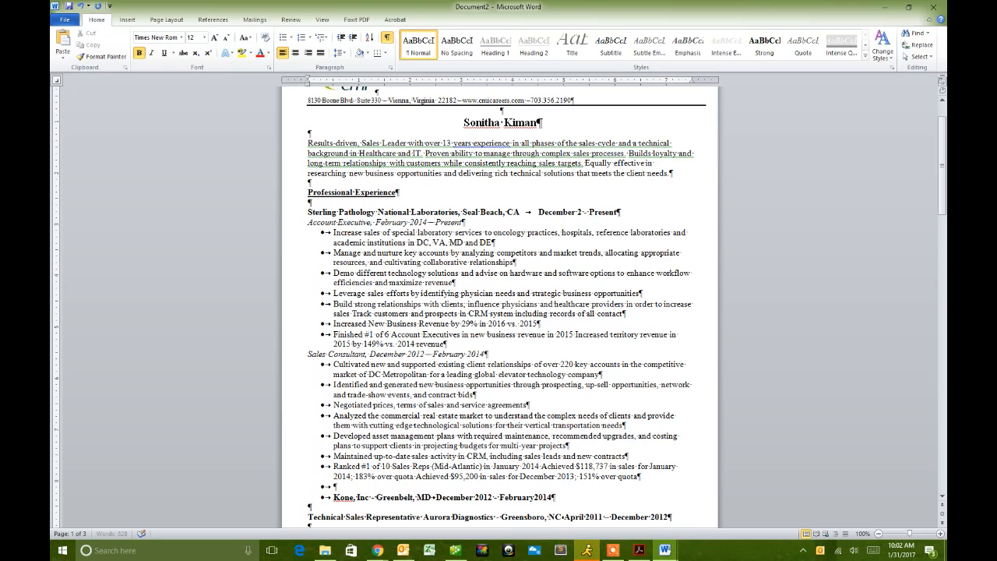
left_click_drag(522, 362, 525, 360)
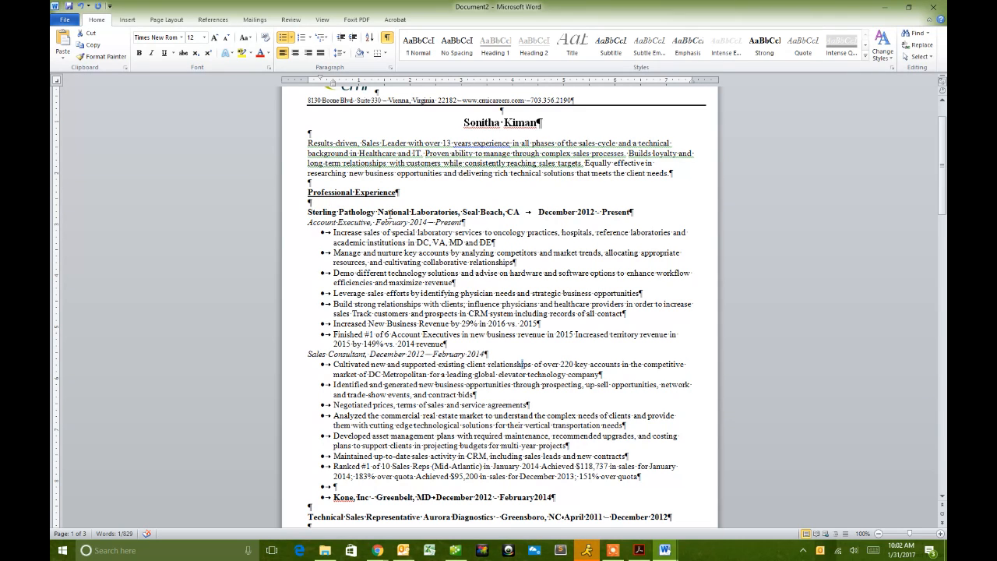
left_click(584, 212)
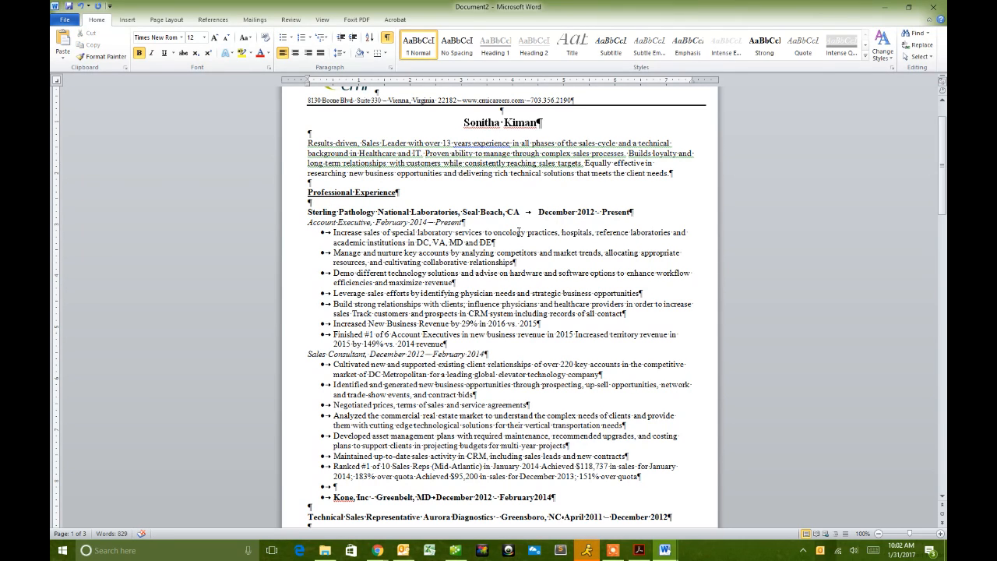
left_click(308, 224)
left_click_drag(489, 355, 370, 355)
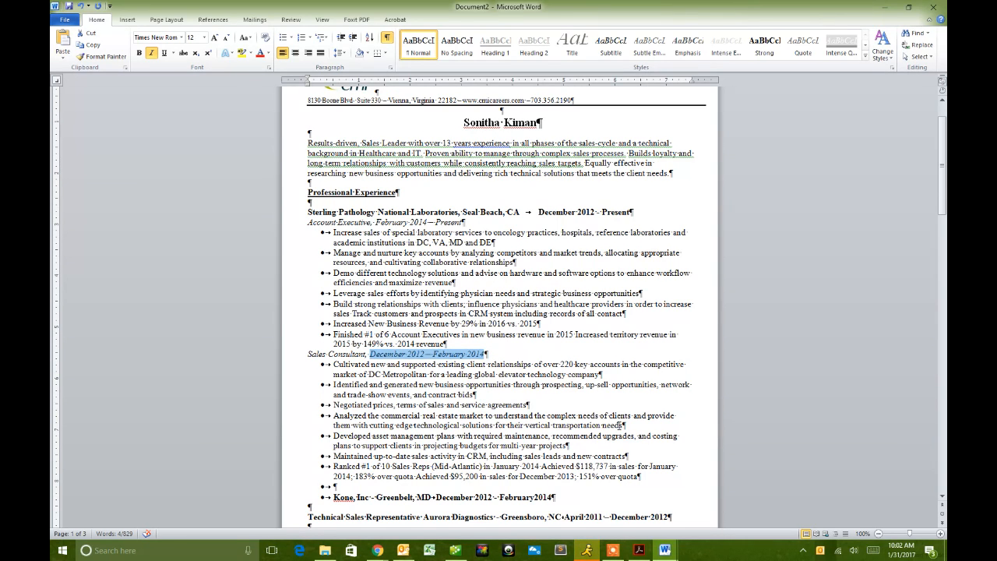
key("ctrl+z")
key("ctrl+y")
key("ctrl+y")
key("ctrl+y")
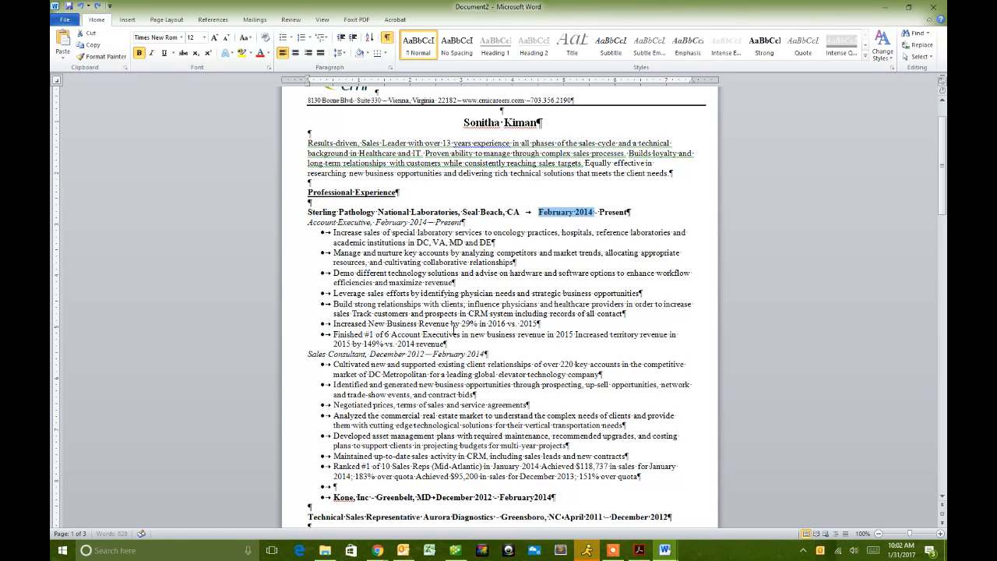
key("ctrl+z")
key("ctrl+z")
key("ctrl+z")
key("ctrl+z")
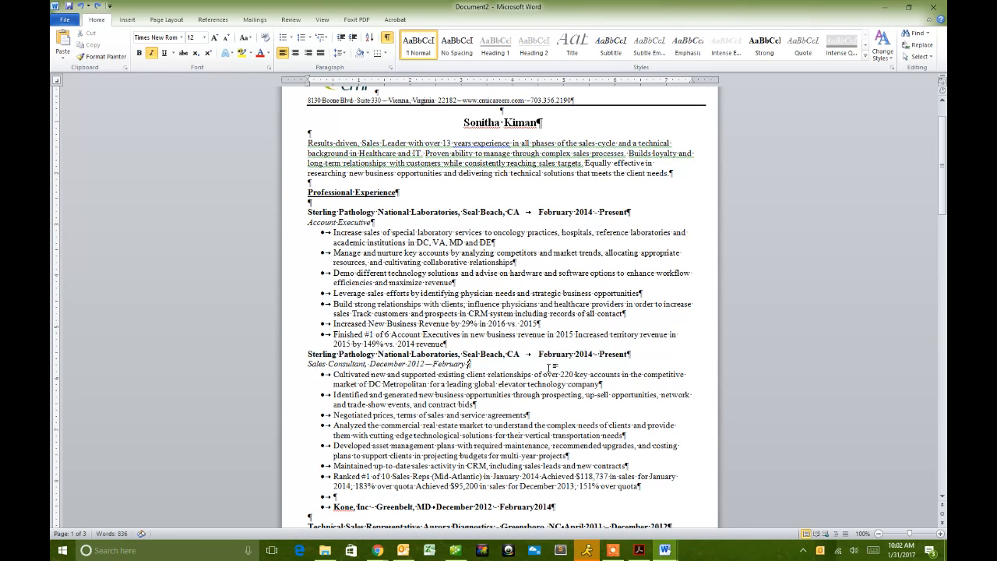
key("ctrl+z")
key("ctrl+z")
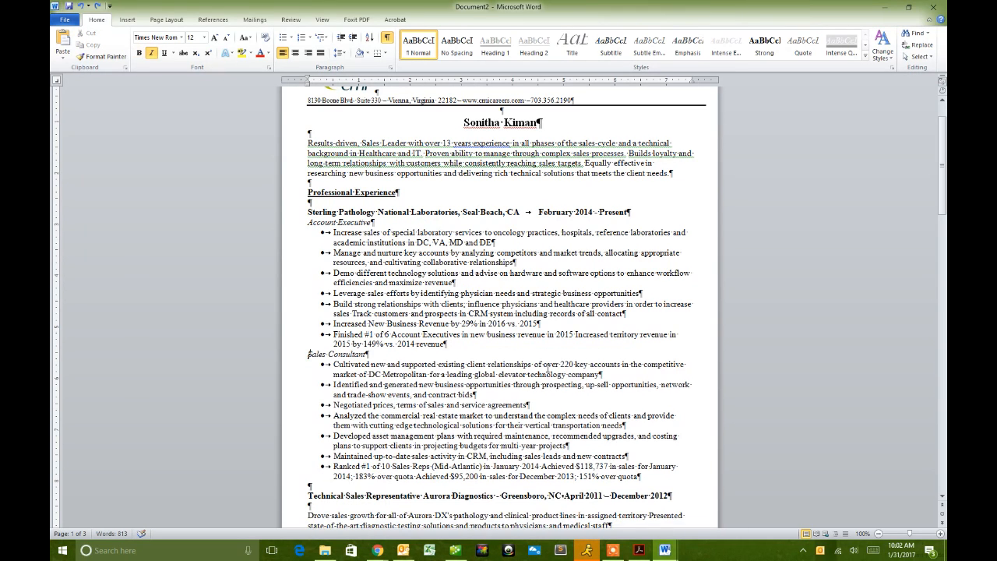
left_click(500, 377)
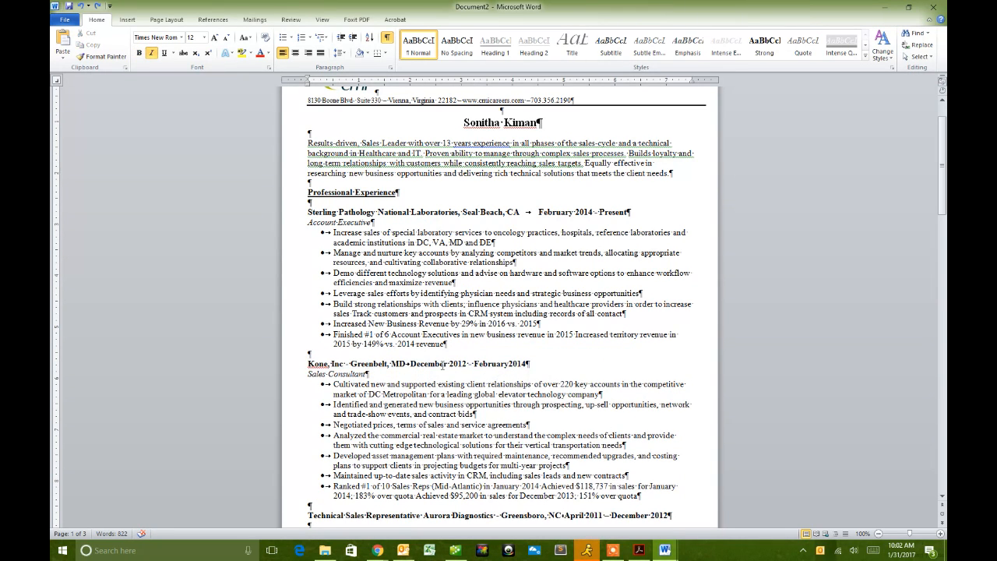
scroll(437, 311, "down", 8)
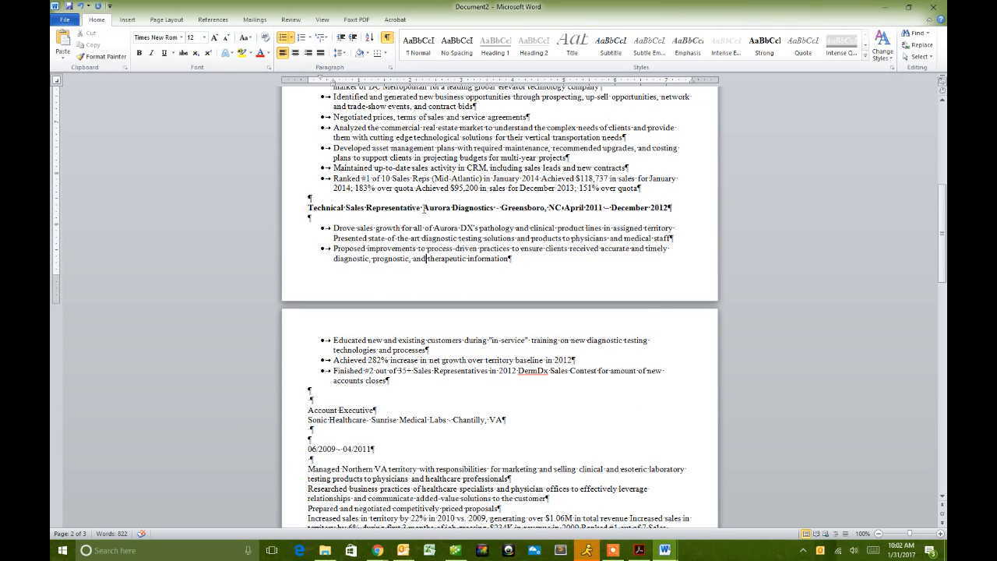
- Move Technical Sales Representative under the Aurora company line and italicize it
left_click_drag(423, 208, 310, 219)
left_click(427, 219)
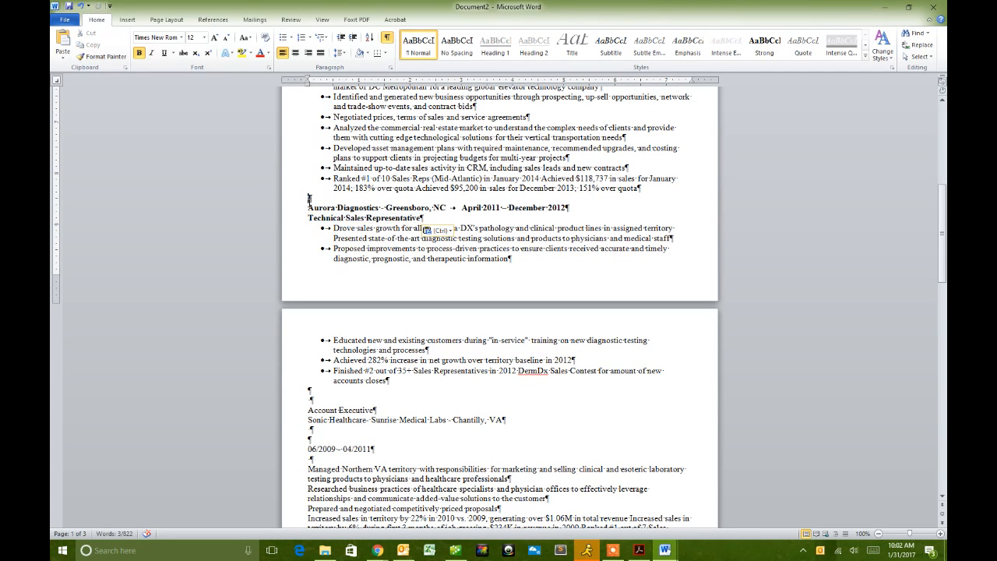
triple_click(411, 218)
key("ctrl+i")
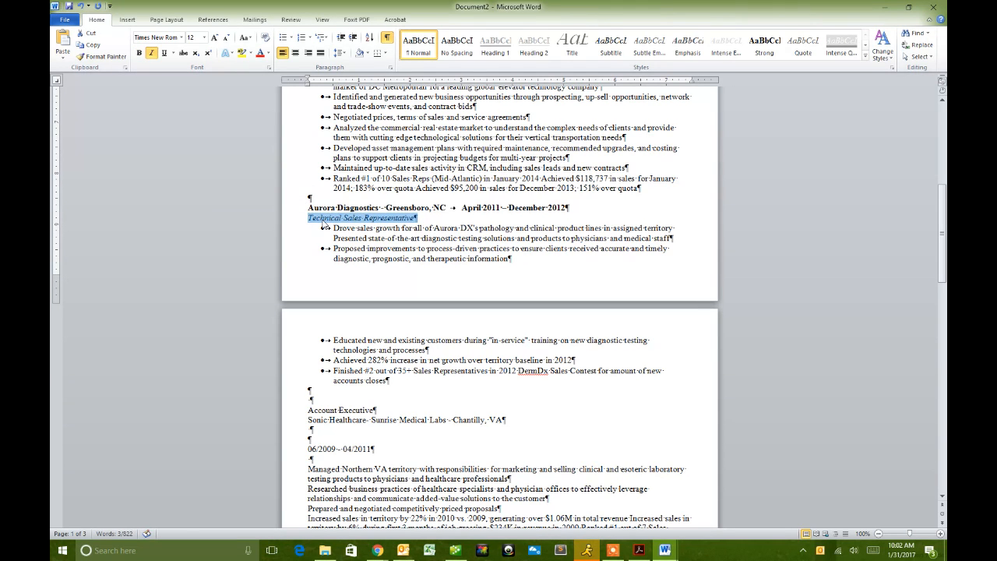
left_click(405, 218)
scroll(421, 249, "down", 4)
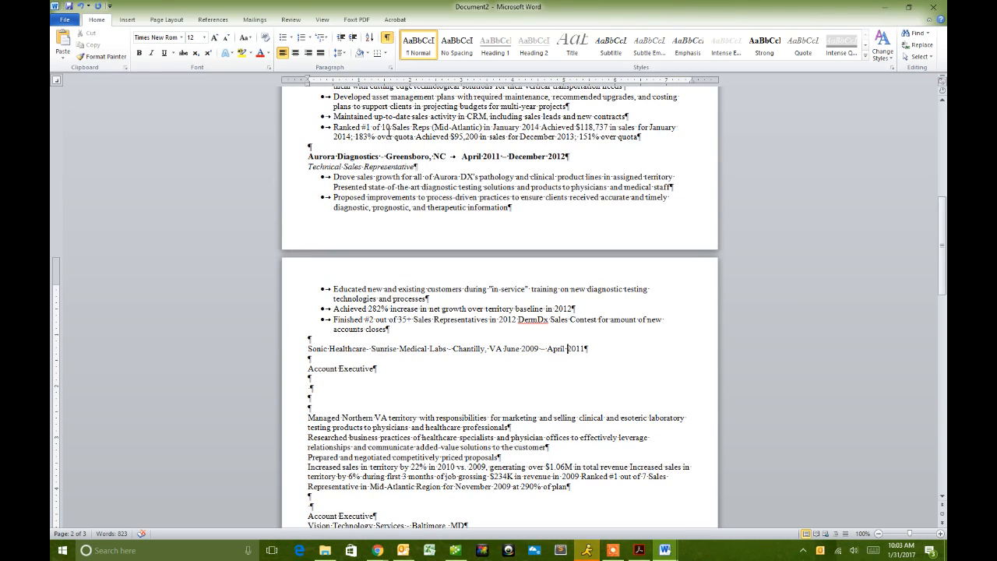
- Hide formatting marks, add a comma after Diagnostics, and replace the Sonic Healthcare dashes with commas
left_click(388, 41)
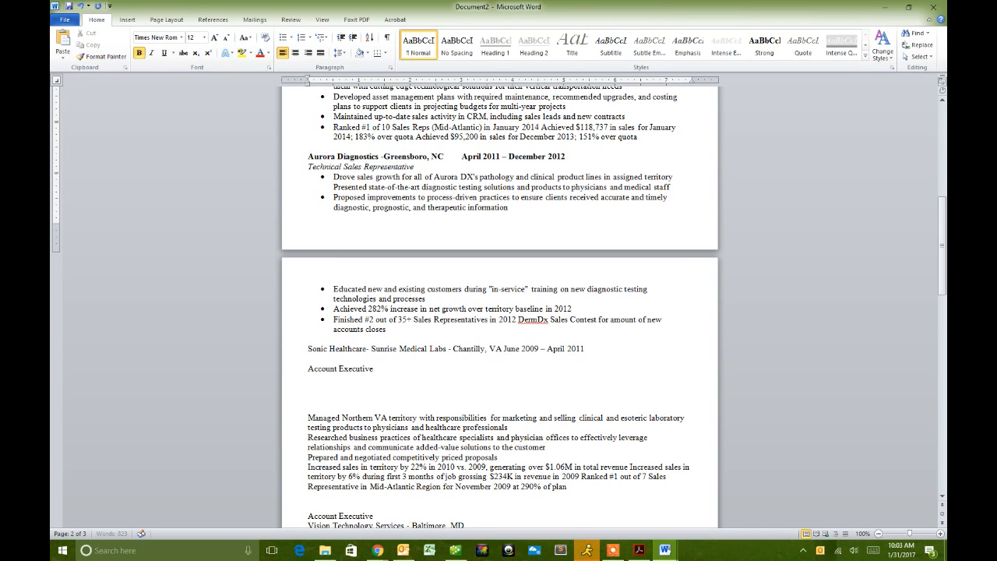
left_click(379, 156)
type(",")
left_click(371, 348)
key("BackSpace")
key("BackSpace")
type(",")
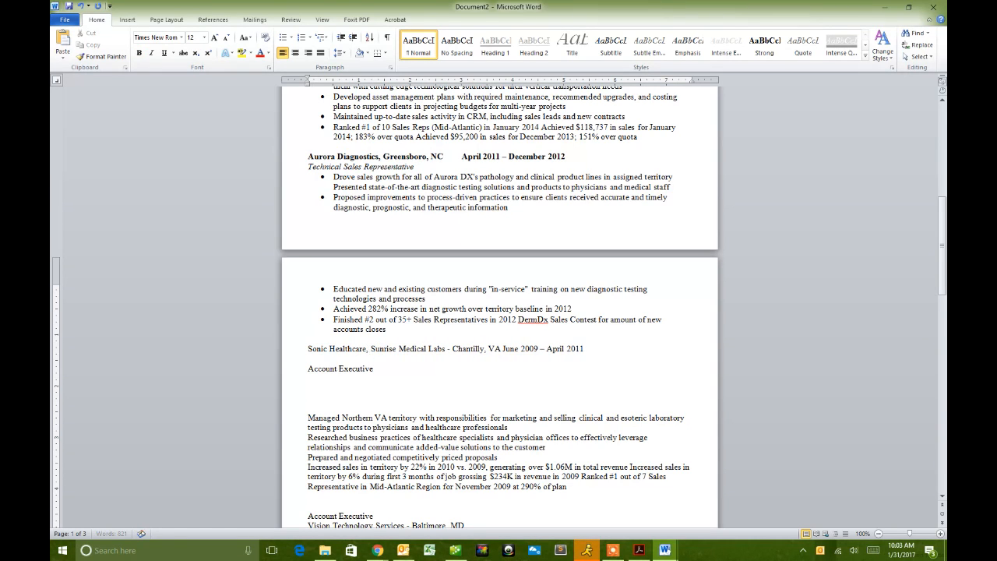
left_click(452, 349)
key("BackSpace")
key("BackSpace")
key("BackSpace")
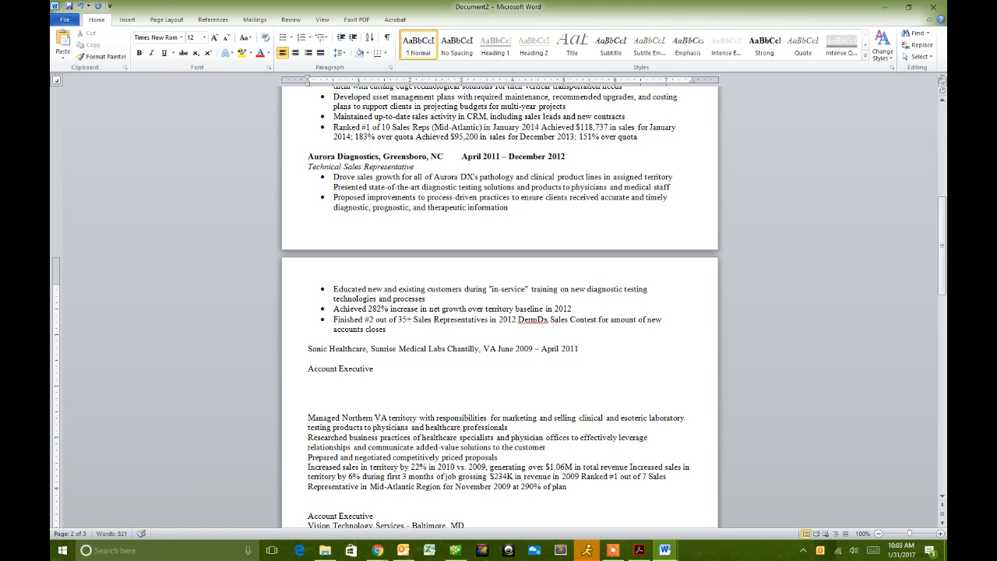
type(",")
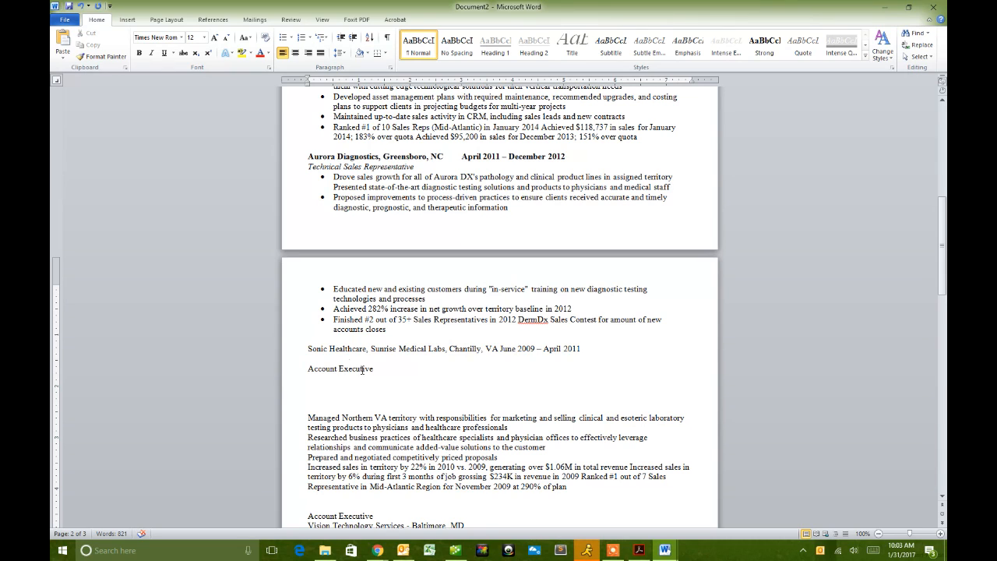
- Bold the Sonic Healthcare, Sunrise Medical Labs, Chantilly line and remove the blank line below it
left_click(295, 356)
key("ctrl+b")
left_click(308, 370)
key("BackSpace")
- Italicize Account Executive and remove the blank lines above its duties
left_click(296, 359)
left_click(217, 349)
scroll(299, 327, "down", 4)
left_click(306, 287)
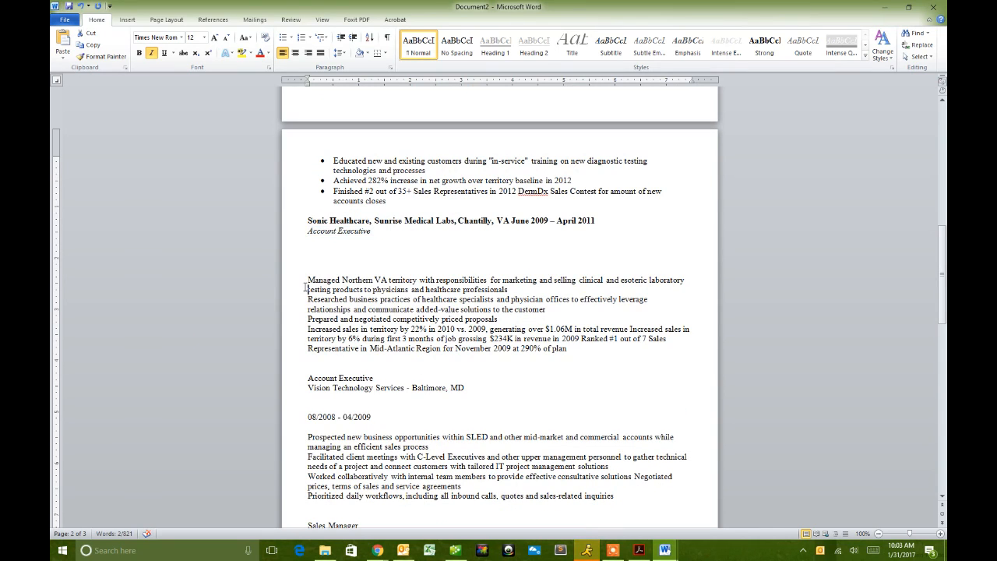
key("BackSpace")
key("BackSpace")
key("BackSpace")
key("BackSpace")
key("BackSpace")
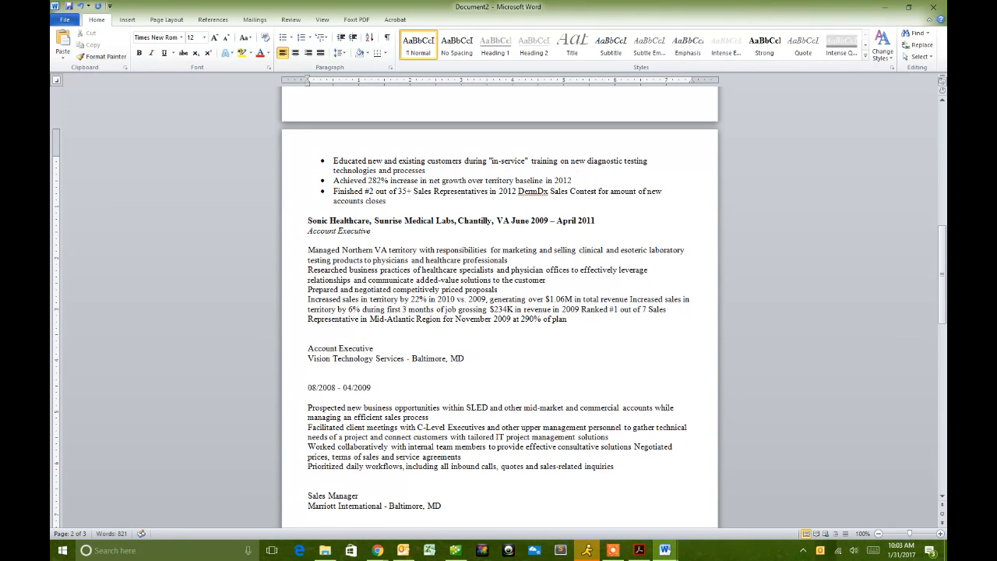
key("Return")
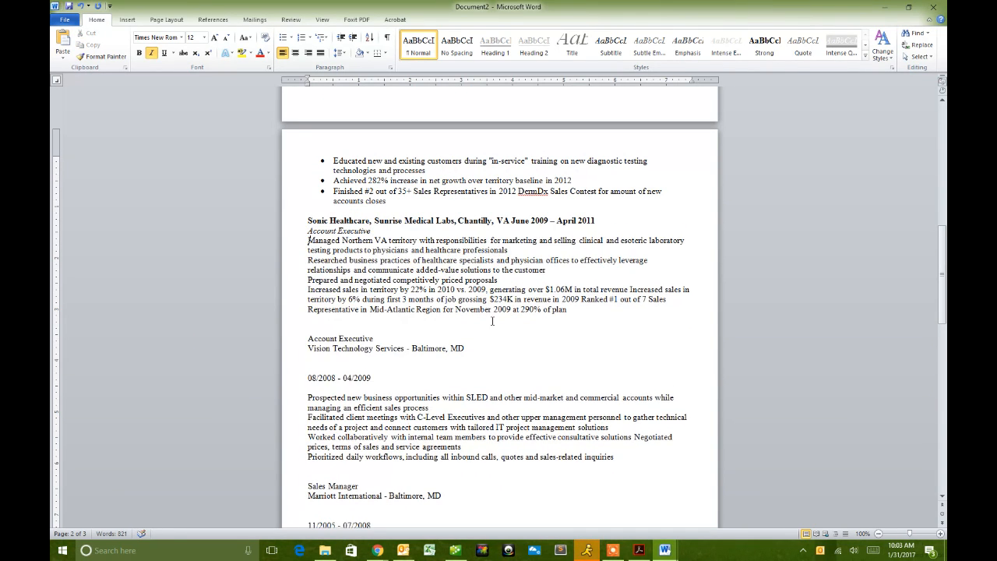
left_click(573, 310, "shift")
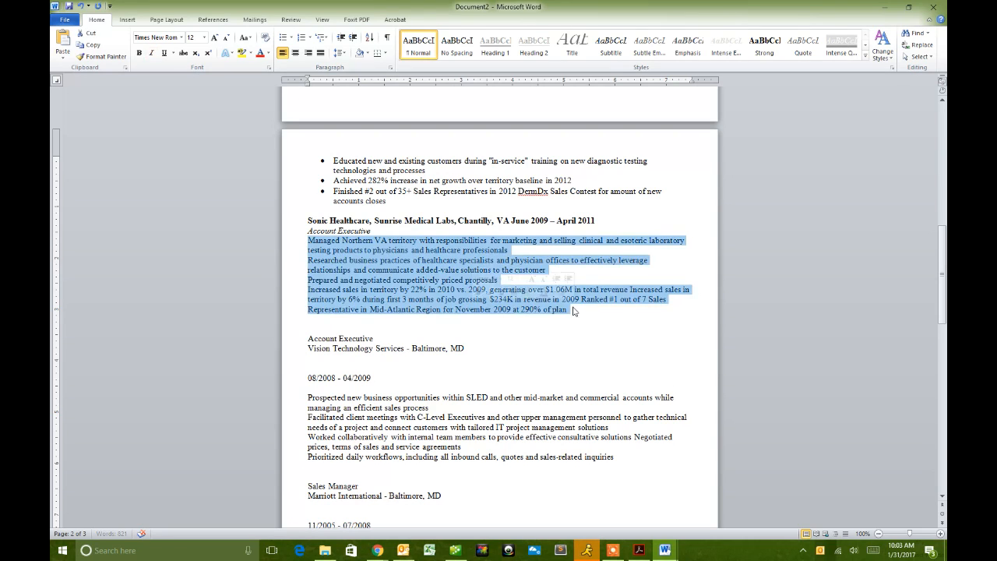
- Turn the Sonic Healthcare duty lines into a bulleted list
left_click(282, 38)
left_click(391, 306)
scroll(390, 304, "down", 3)
scroll(390, 304, "down", 10)
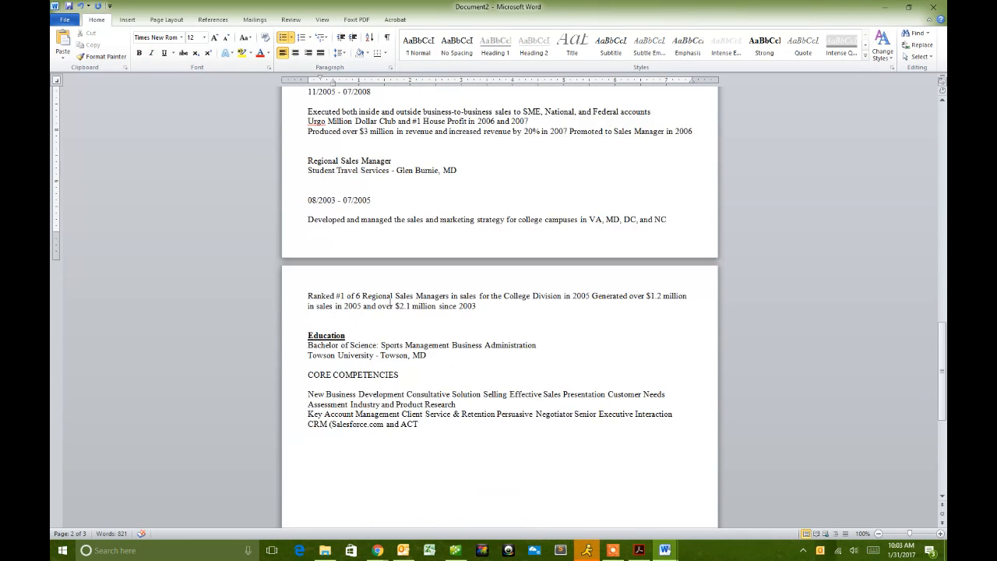
scroll(390, 303, "up", 10)
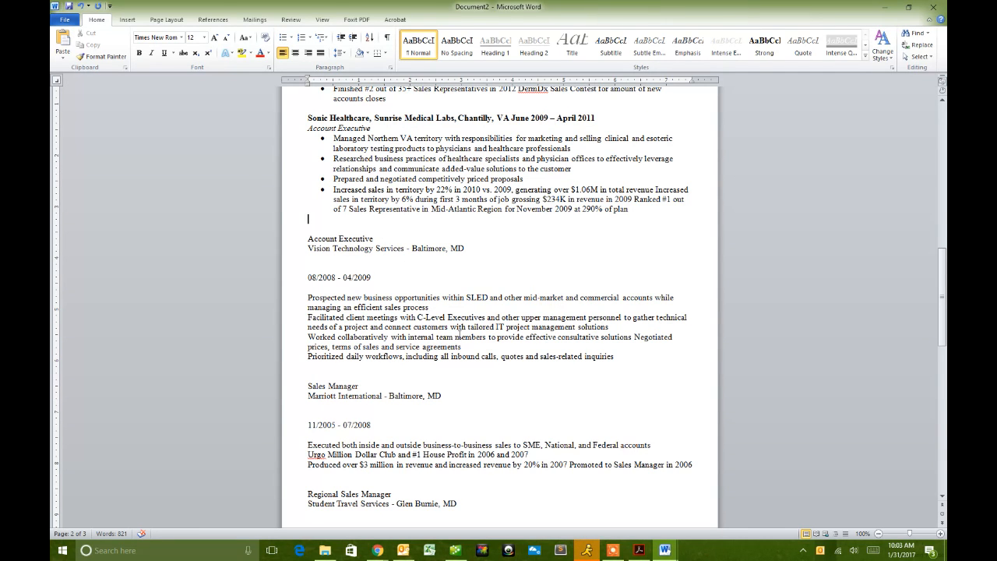
scroll(458, 331, "down", 8)
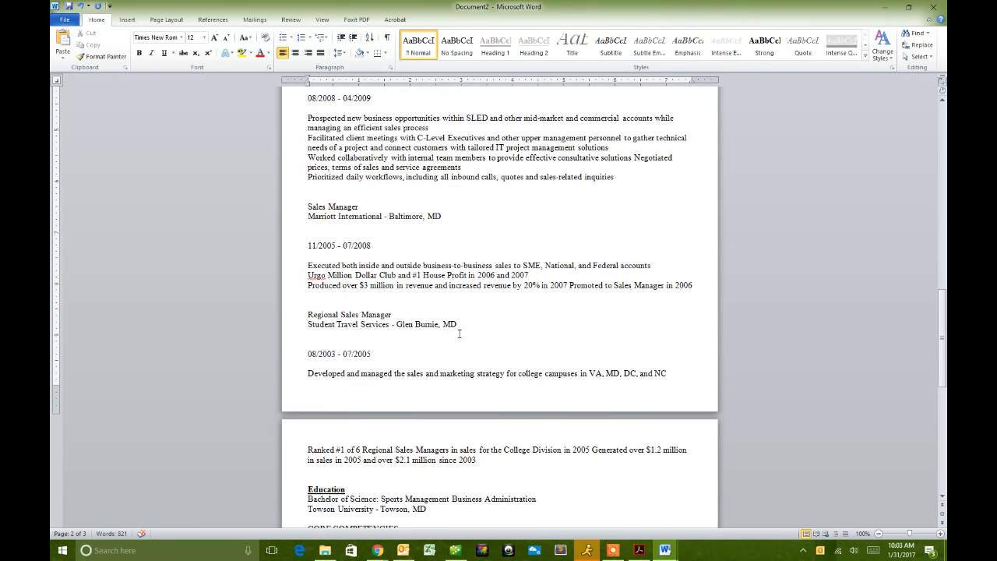
scroll(475, 339, "up", 2)
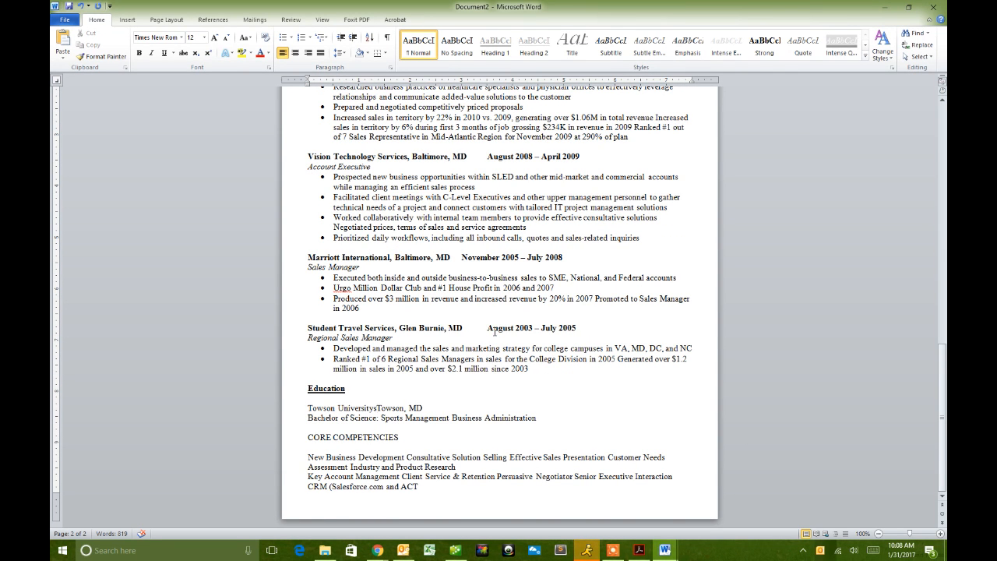
- Review the Student Travel Services heading and Regional Sales Manager title formatting, ending above Education
left_click(306, 328)
left_click(307, 338)
scroll(366, 359, "up", 2)
scroll(369, 358, "down", 2)
left_click(417, 489)
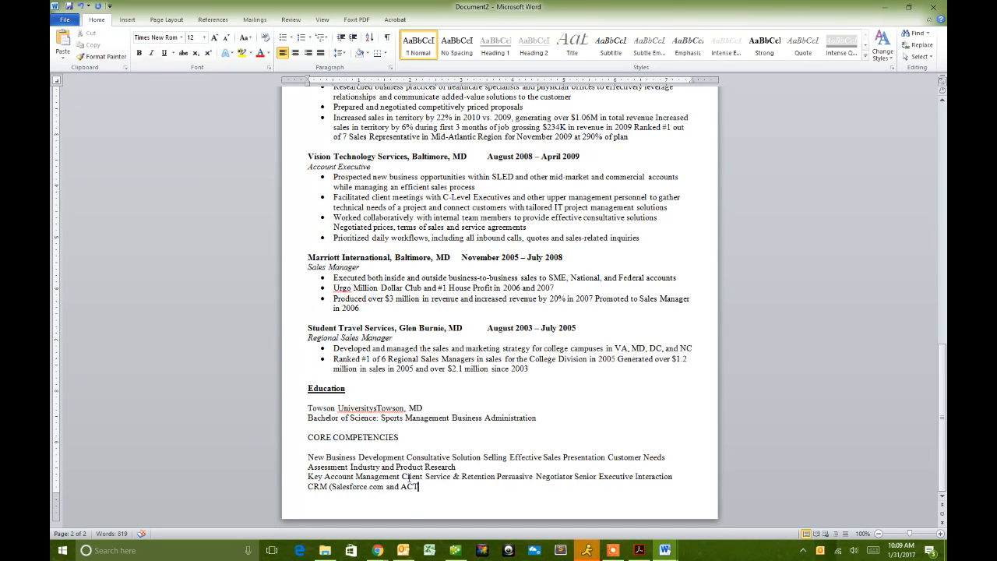
left_click(321, 380)
- Correct 'UniversitysTowson' to 'University, Towson' and make the Towson University line bold
left_click(297, 413)
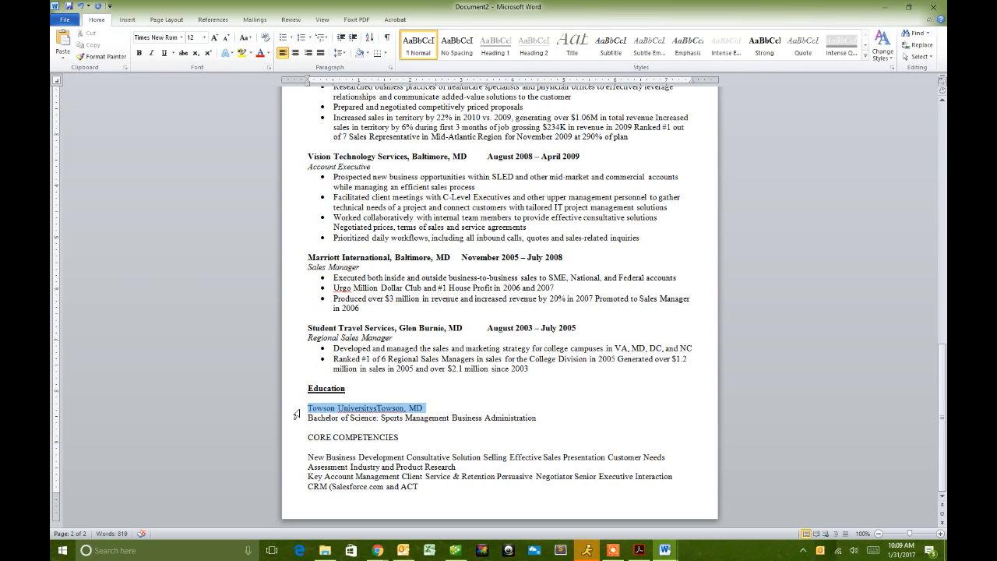
left_click(406, 409)
key("BackSpace")
left_click(378, 407)
key("BackSpace")
type(",")
triple_click(433, 403)
left_click(444, 409)
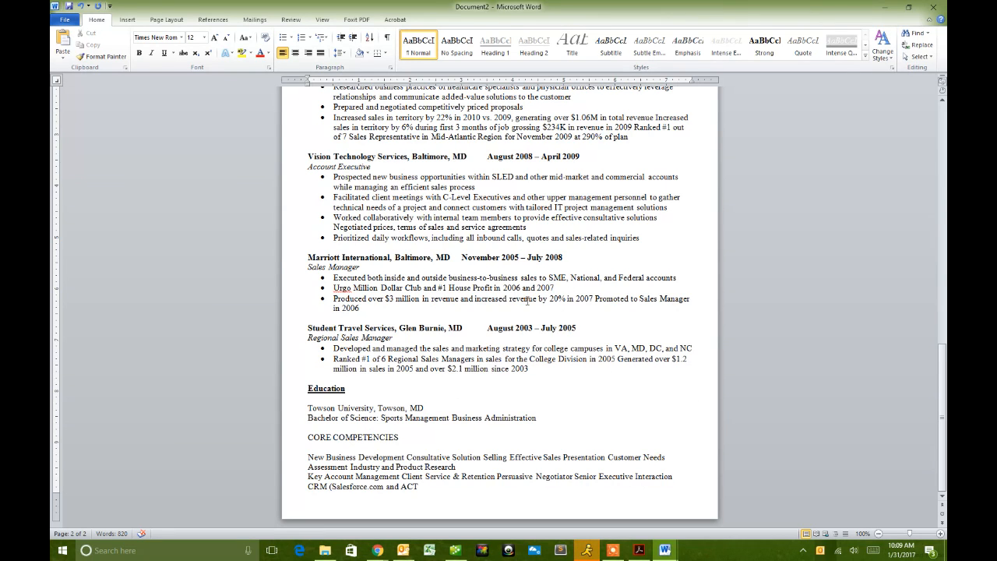
left_click(283, 410)
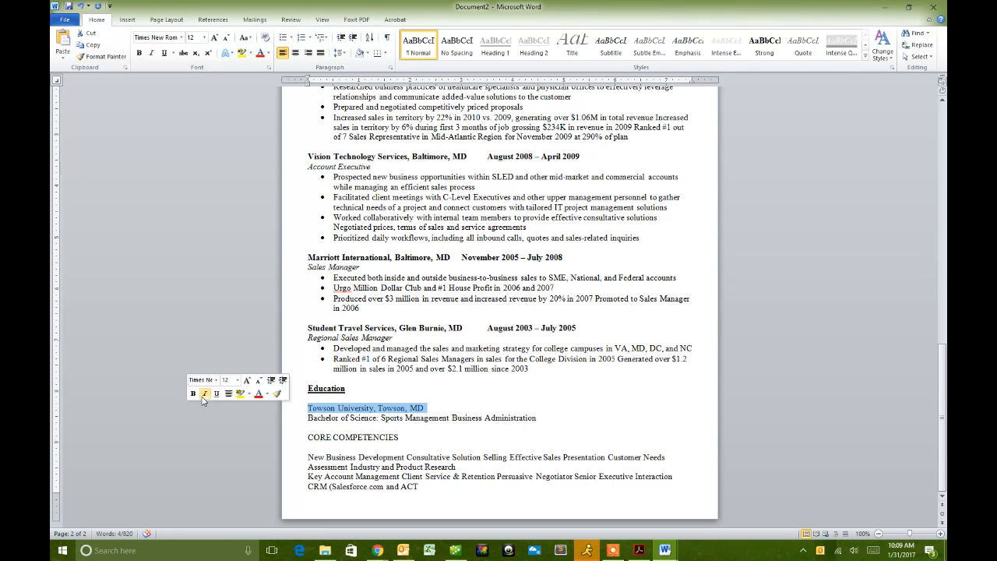
left_click(201, 395)
left_click(193, 393)
left_click(204, 393)
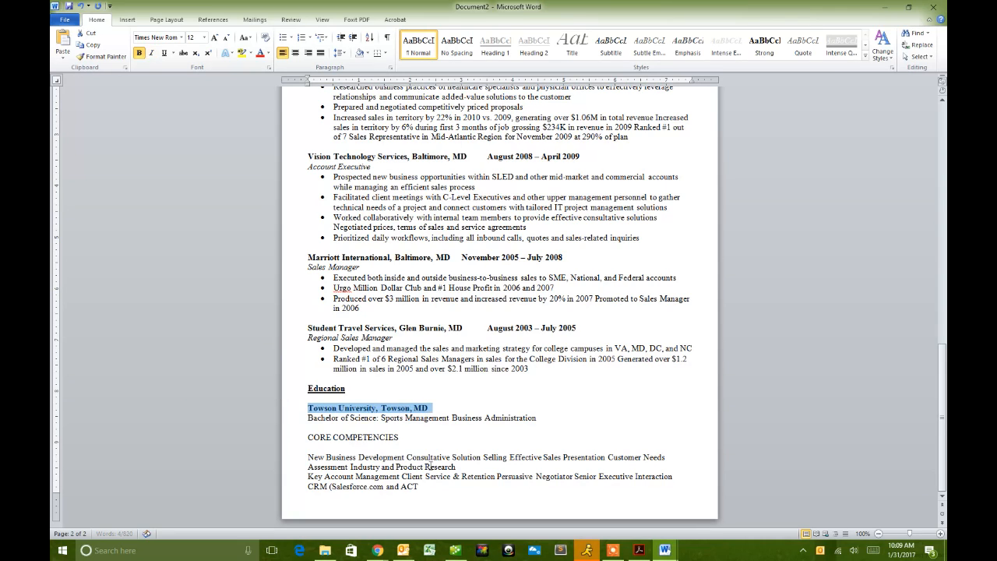
- Replace the colon with 'in' in the Bachelor of Science line and italicize it
left_click(381, 417)
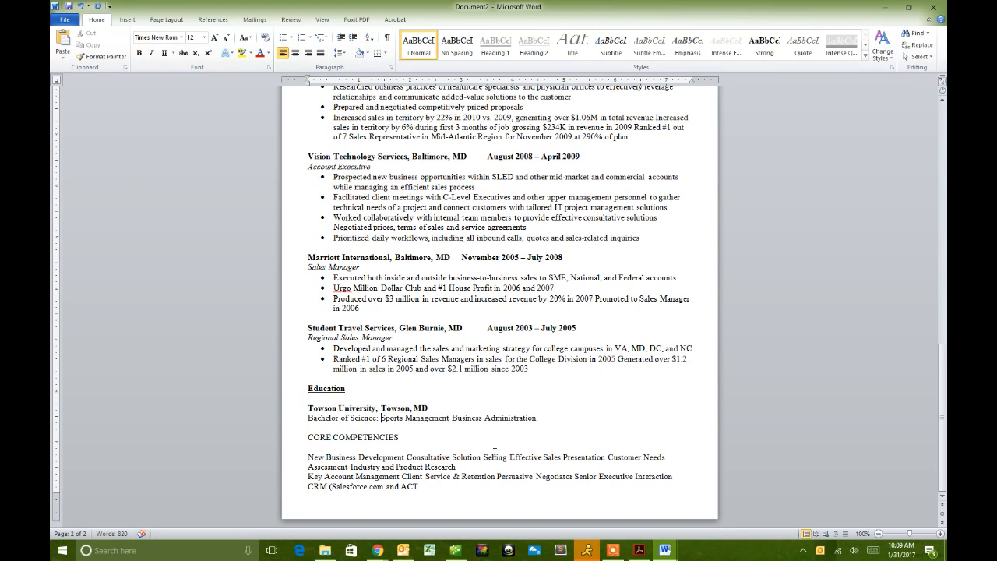
key("BackSpace")
key("BackSpace")
type("in")
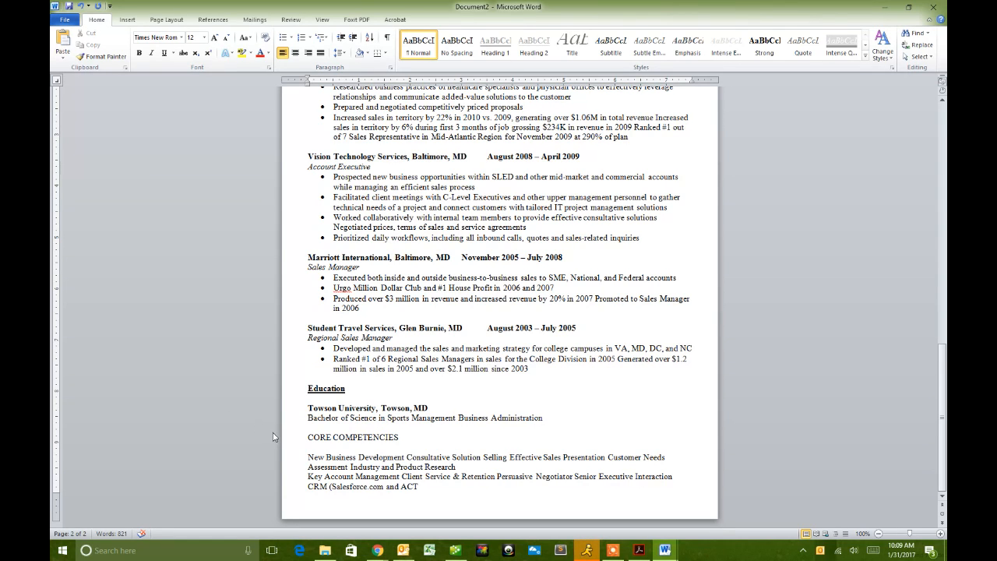
left_click(298, 419)
left_click(216, 399)
- Add 2012 at the tab stop after Towson, MD, then delete it again
left_click(441, 408)
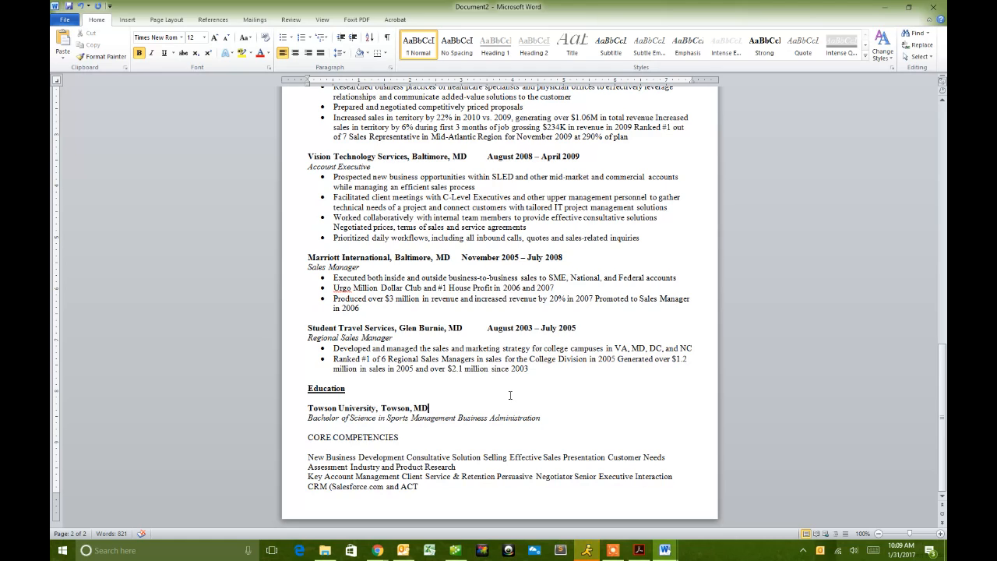
type("2012")
left_click(431, 409)
key("BackSpace")
key("Tab")
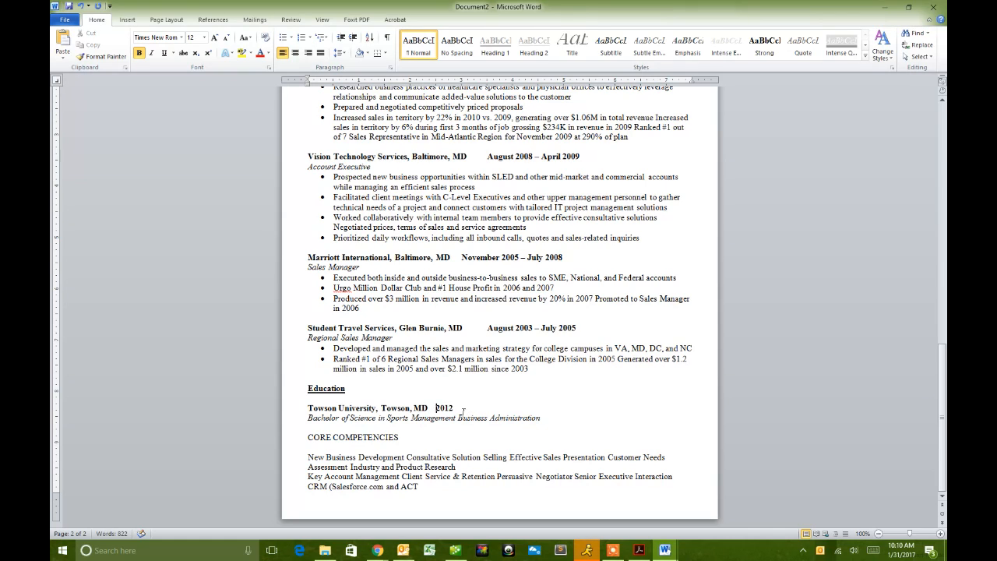
left_click_drag(453, 408, 308, 437)
key("Delete")
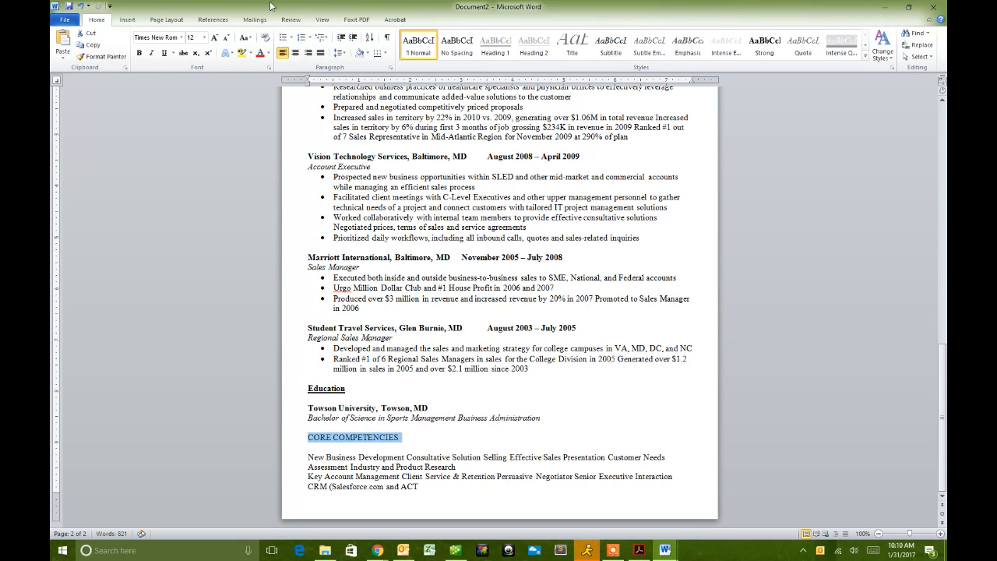
- Make CORE COMPETENCIES non-italic, bold and underlined, then Capitalize Each Word
left_click(151, 53)
left_click(151, 53)
left_click(163, 53)
left_click(139, 53)
left_click(246, 37)
left_click(206, 91)
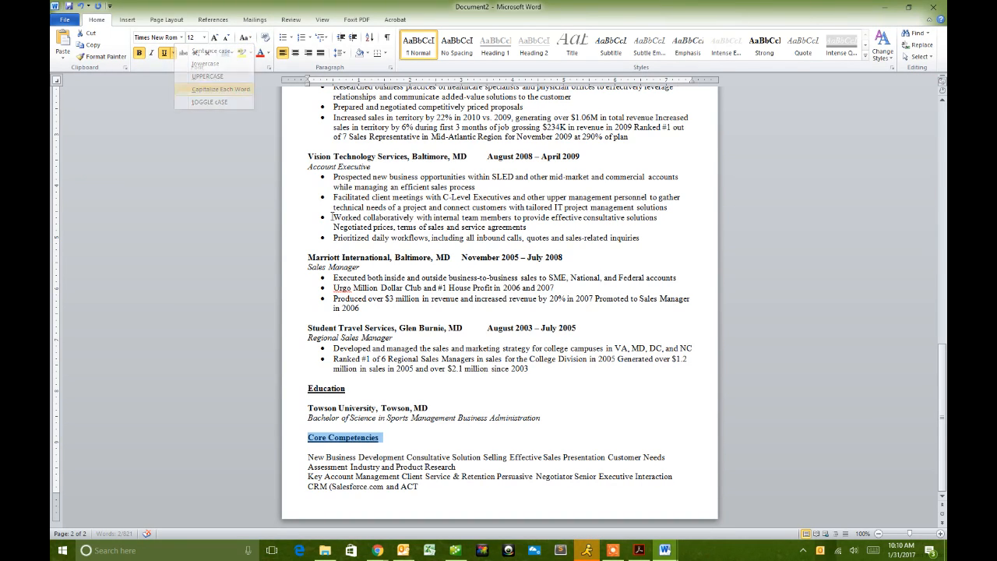
left_click(328, 466)
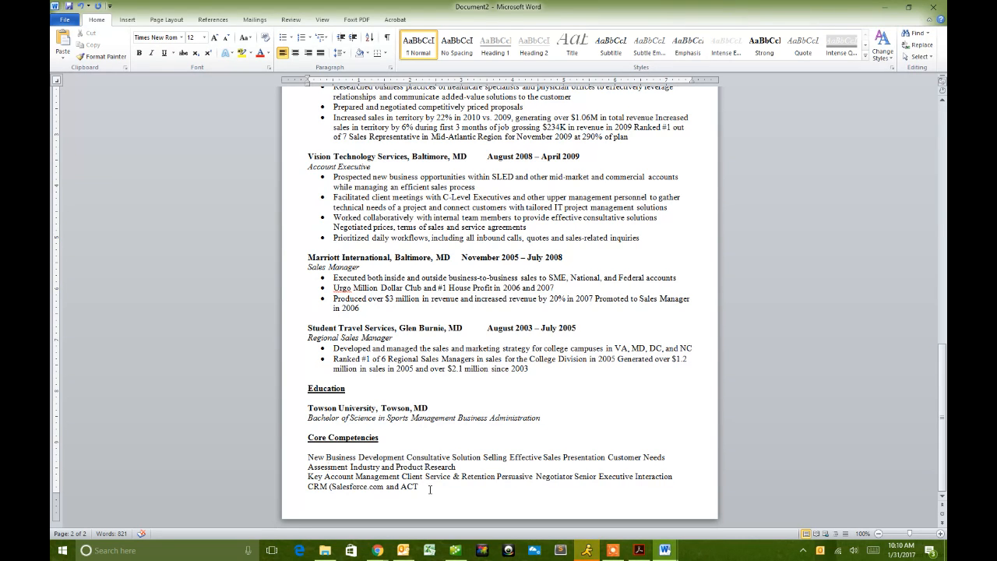
left_click_drag(422, 486, 309, 459)
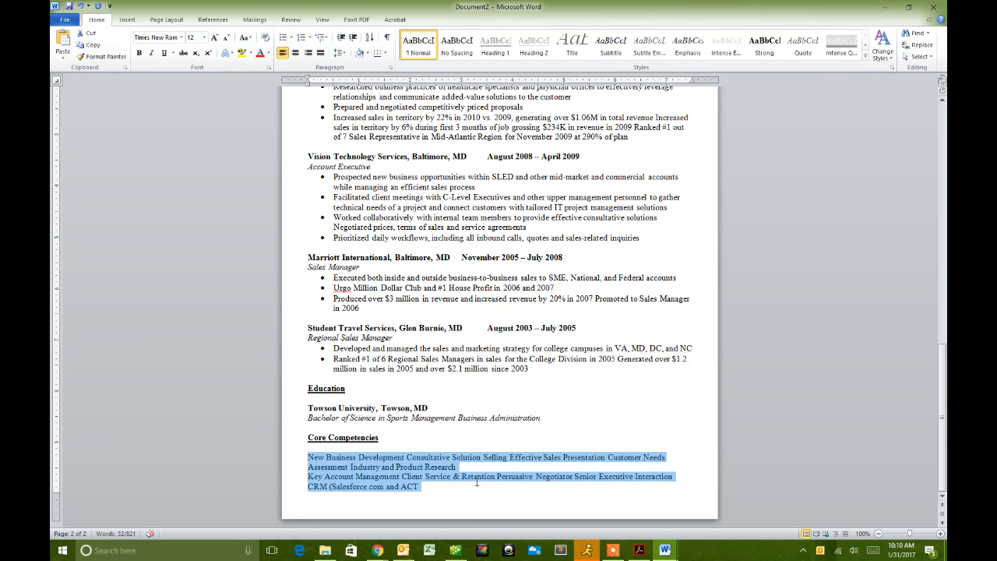
left_click(418, 468)
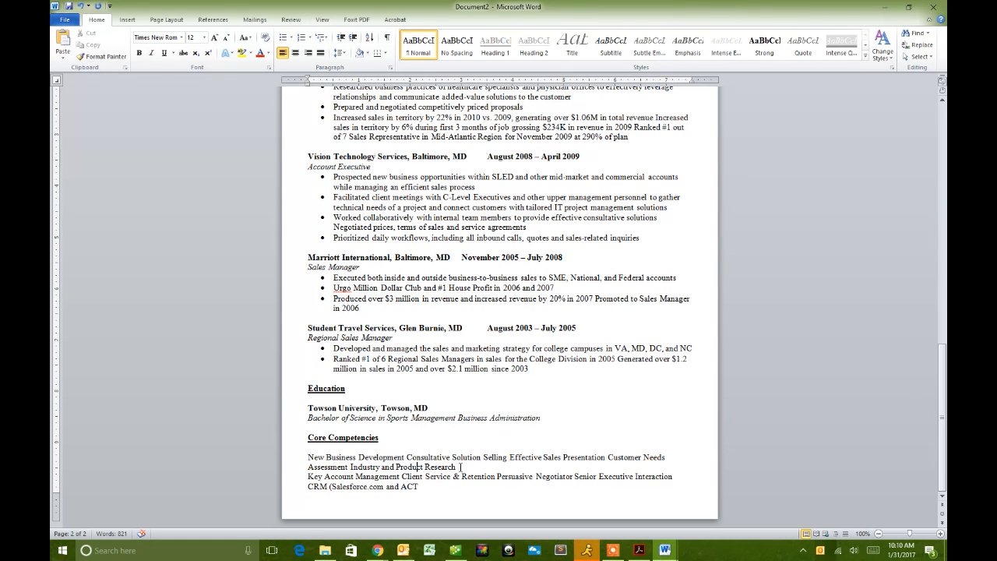
- Place the caret before Salesforce on the CRM line and restore the Word window from full screen
left_click(331, 486)
left_click_drag(642, 7, 51, 189)
- Show the original resume on the right and split off Consultative, Effective Sales Presentation and Customer Needs Assessment
left_click(551, 162)
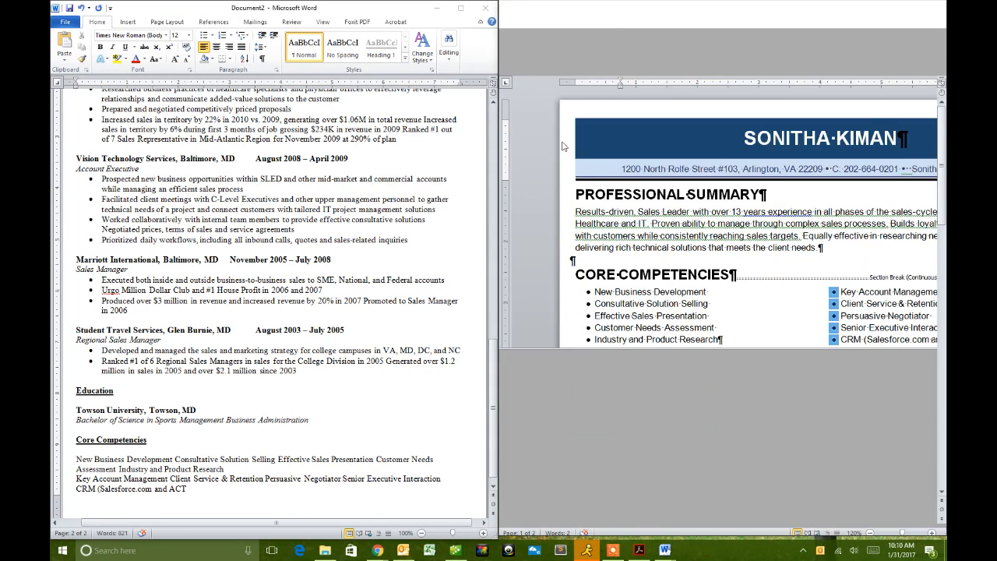
left_click(176, 458)
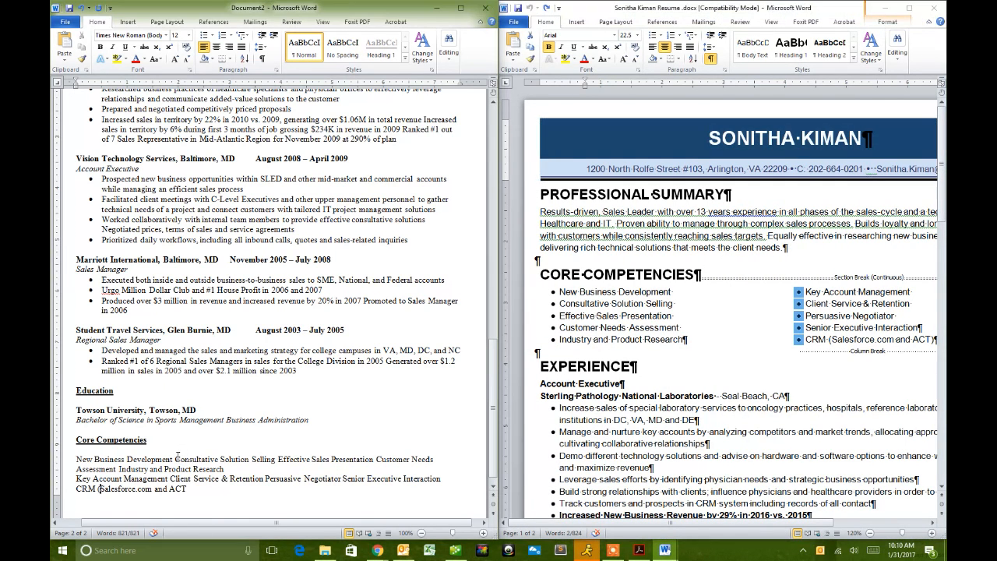
key("Return")
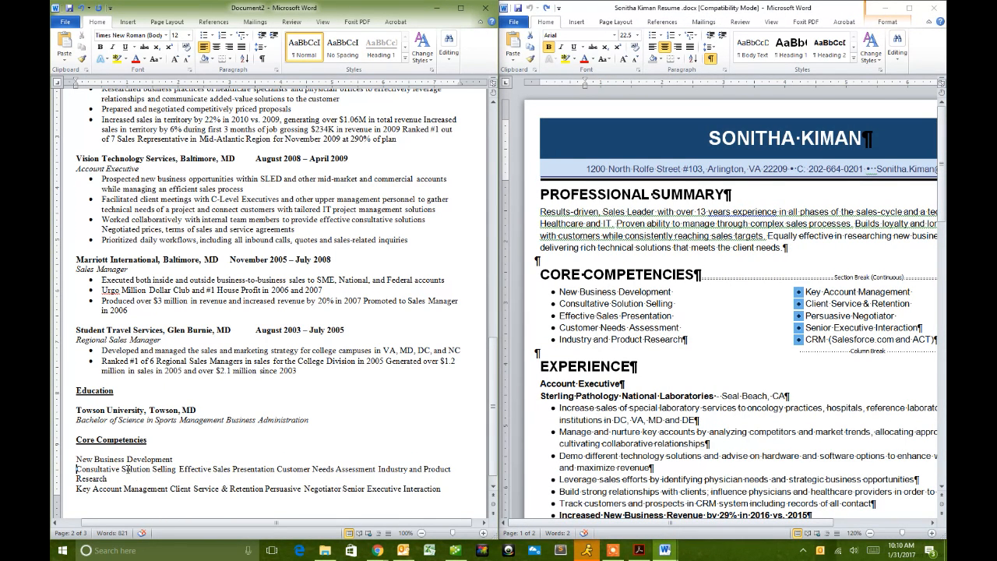
left_click(178, 469)
key("Return")
left_click(176, 478)
key("Return")
- Split off Industry and Product Research through Senior Executive Interaction, and remove the bracket before Salesforce.com
scroll(178, 436, "down", 3)
left_click(179, 360)
key("Return")
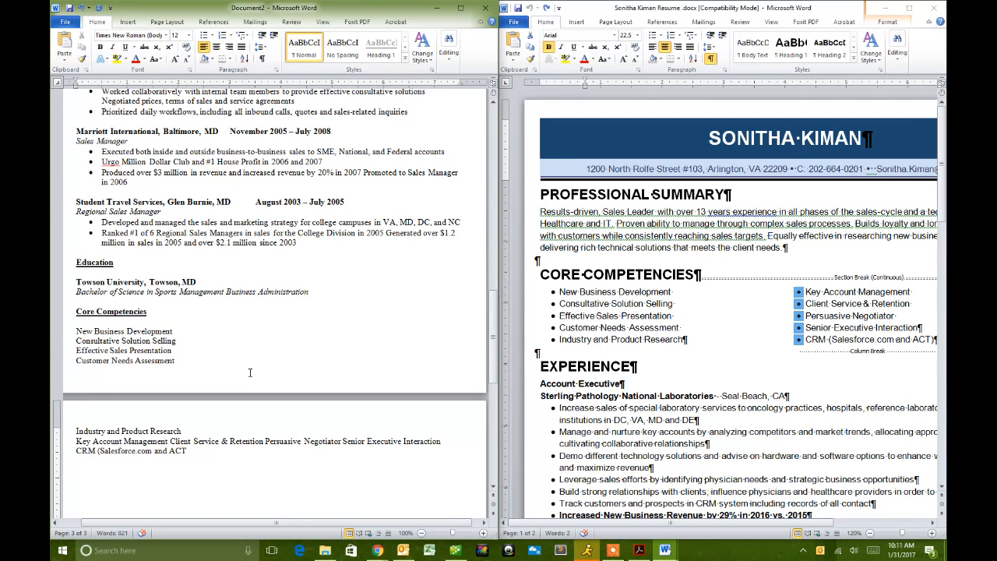
scroll(234, 386, "down", 2)
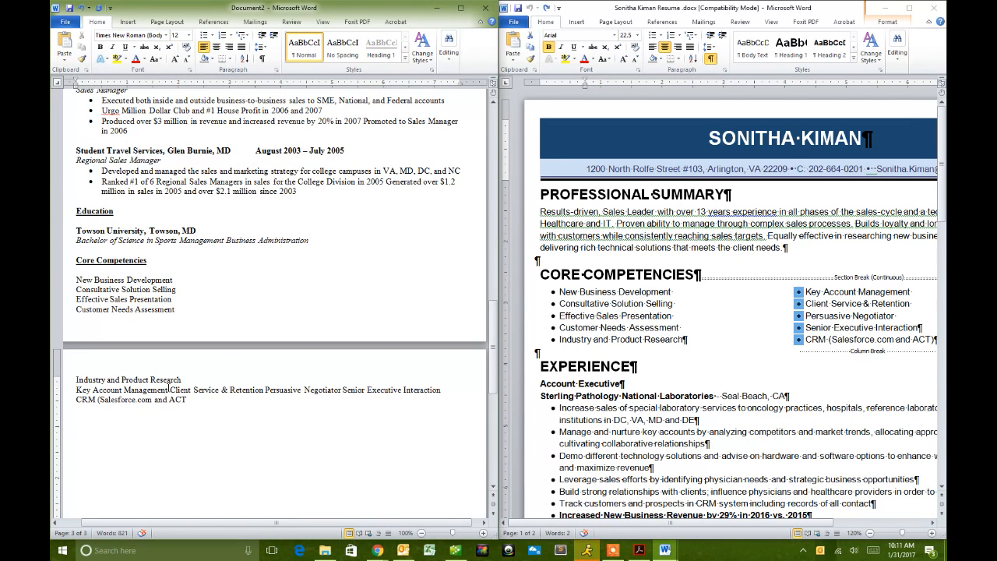
key("Return")
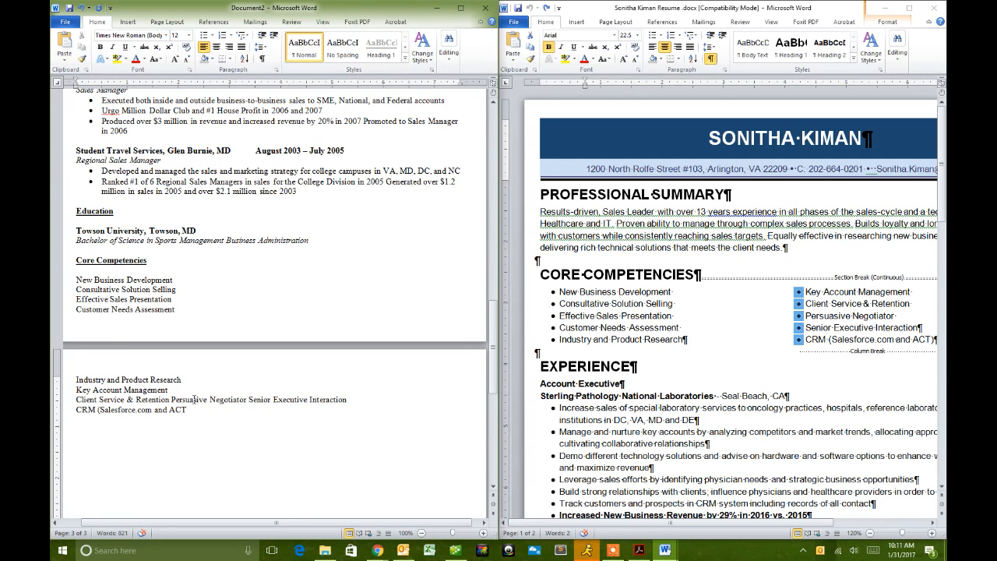
key("Return")
left_click(155, 410)
key("Return")
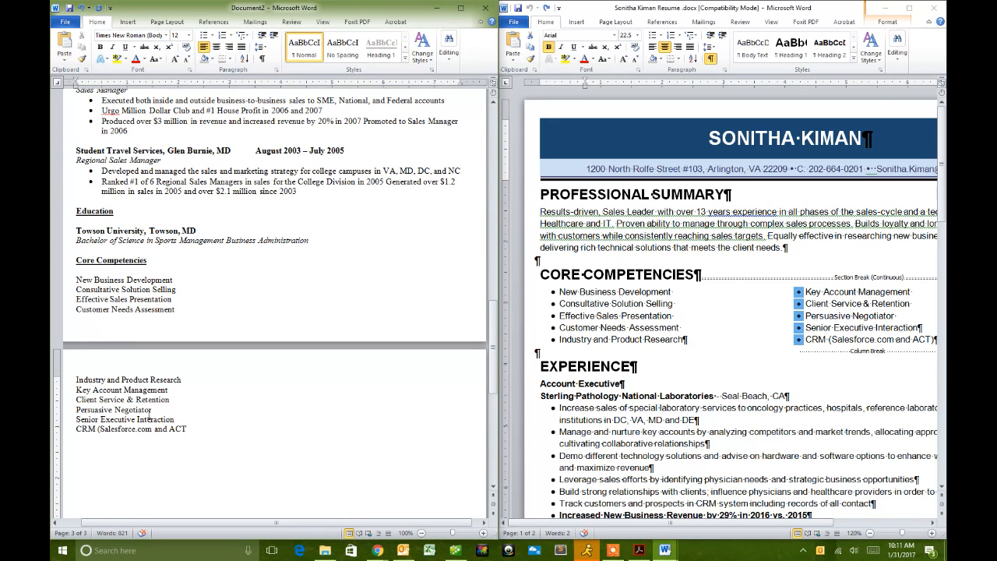
key("BackSpace")
left_click(190, 433)
- Delete the Customer Needs Assessment, Consultative Solution Selling and Effective Sales Presentation lines; bullet New Business Development
left_click_drag(177, 309, 76, 310)
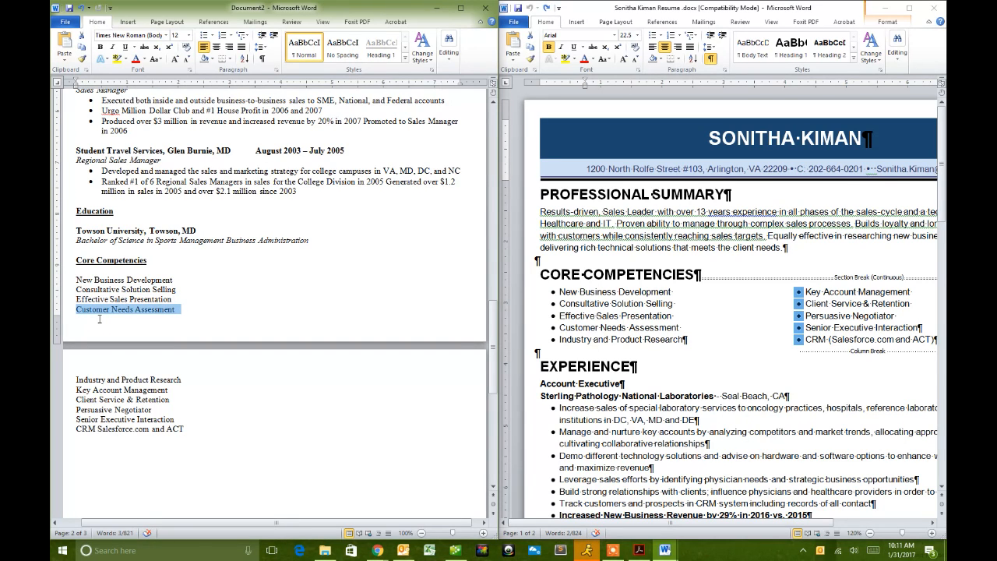
key("Delete")
left_click_drag(172, 299, 79, 295)
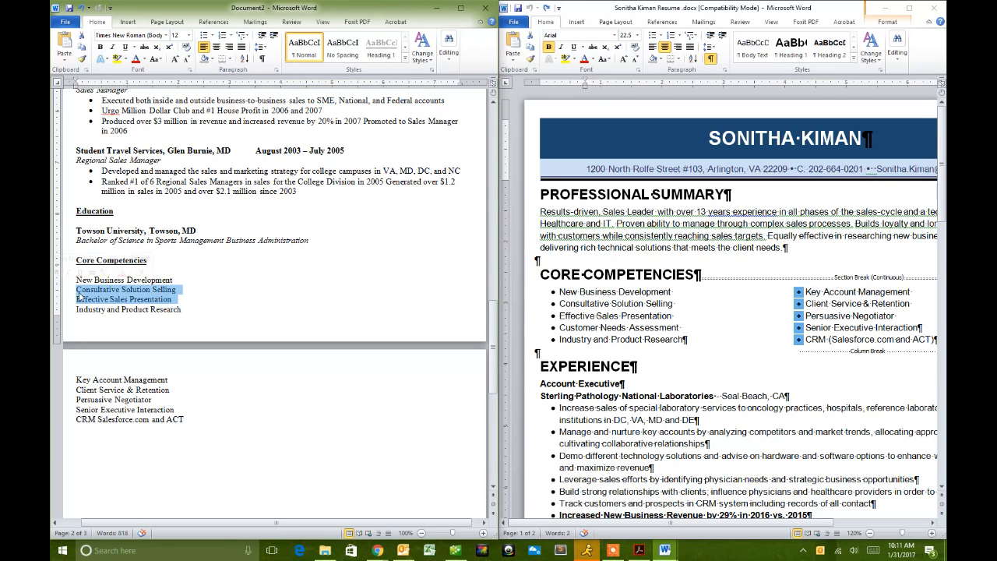
key("Delete")
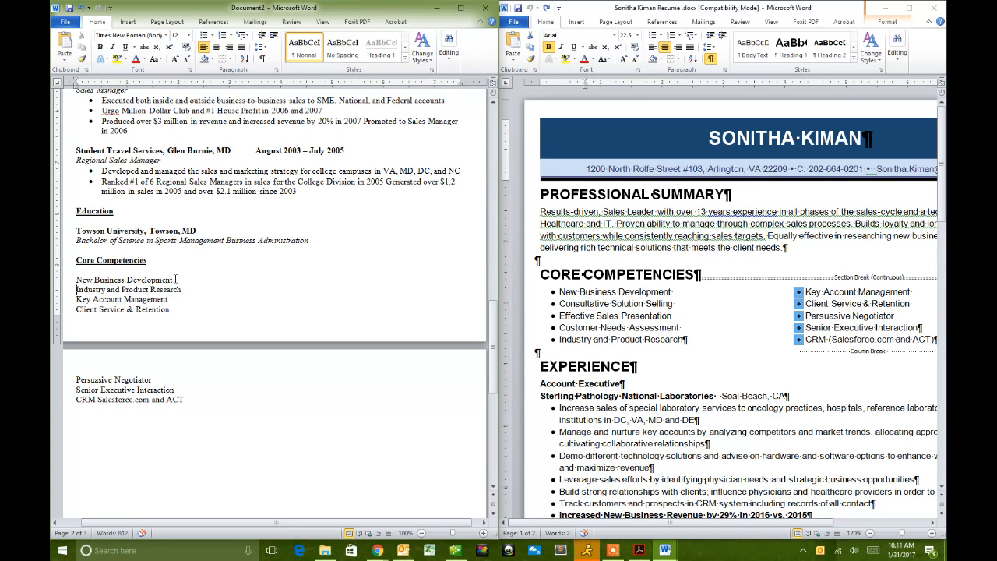
left_click(74, 278)
left_click(203, 35)
- Delete the Senior Executive Interaction and Persuasive Negotiator lines
left_click(73, 294)
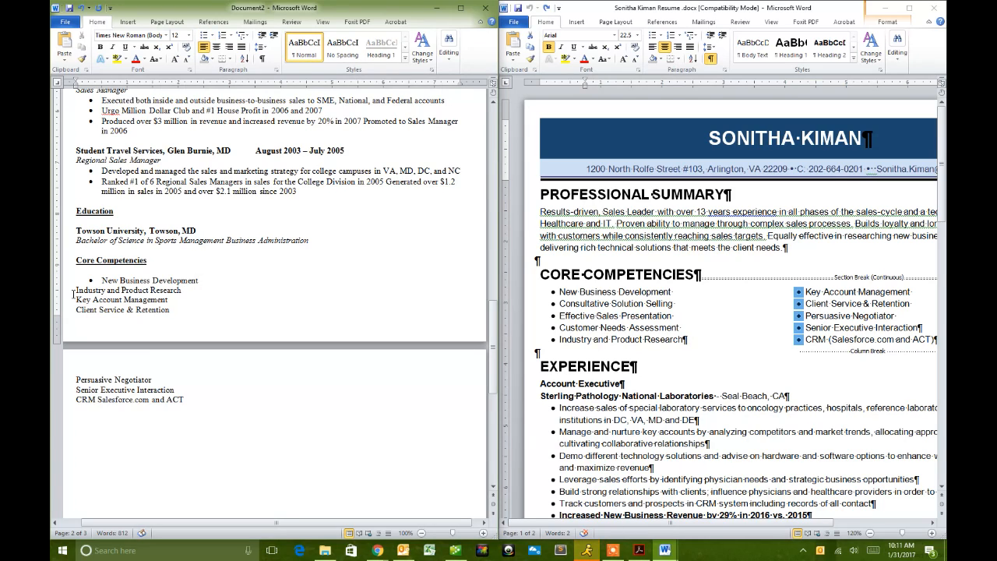
left_click_drag(181, 391, 61, 390)
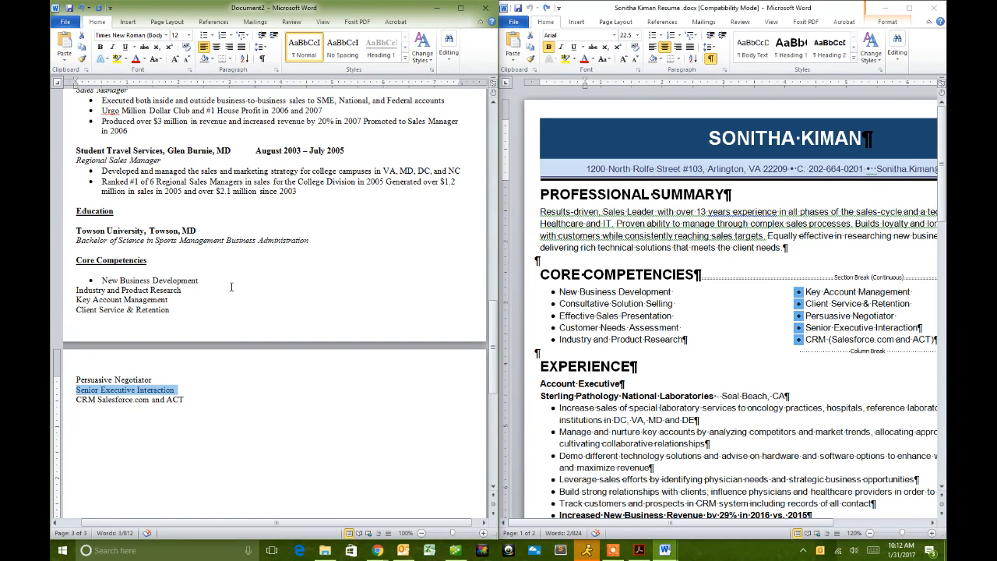
key("Delete")
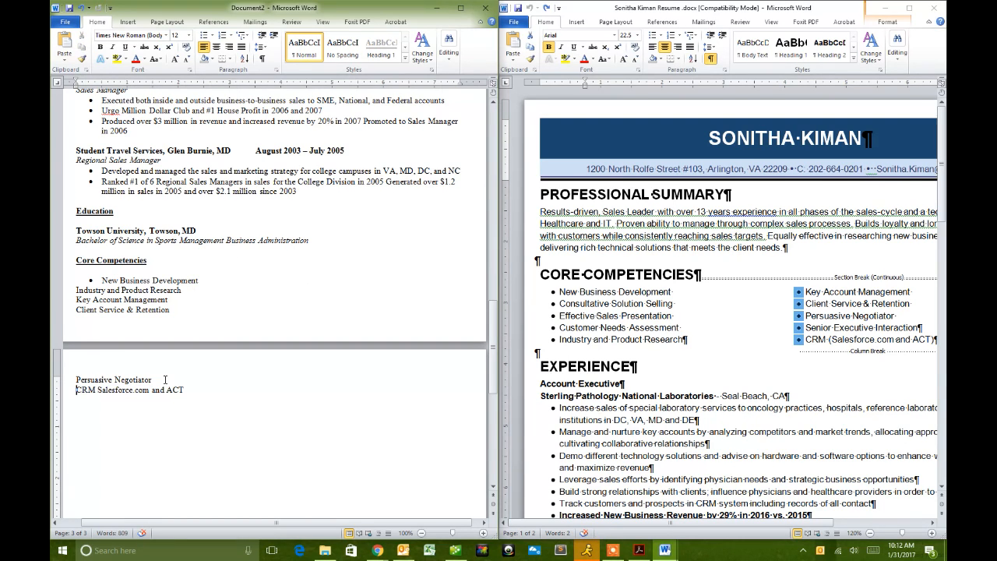
triple_click(130, 383)
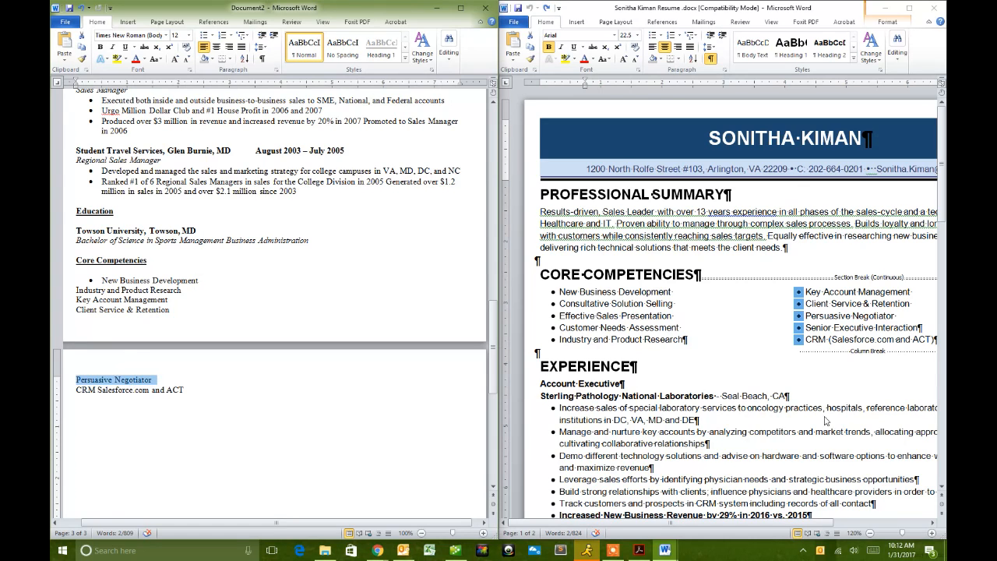
scroll(810, 393, "down", 2)
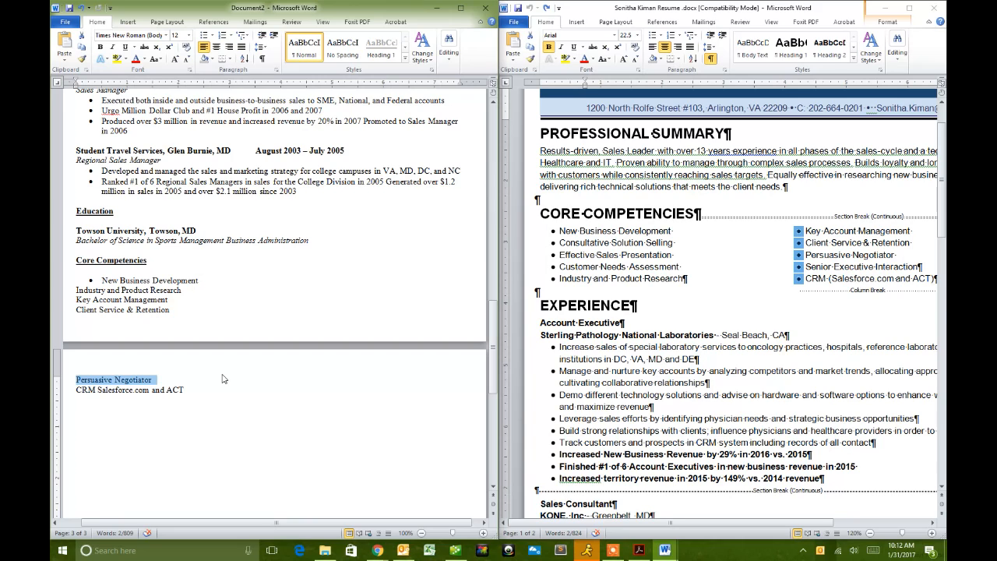
key("Delete")
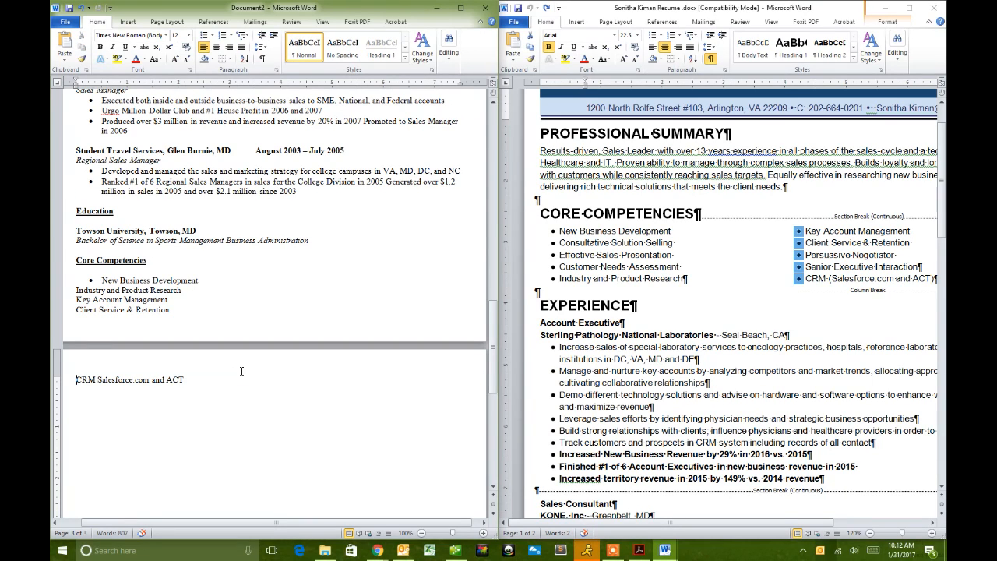
- Delete Industry and Product Research and Client Service & Retention, then bullet Key Account Management and CRM lines
left_click_drag(185, 293, 125, 300)
left_click(170, 300)
left_click(75, 303)
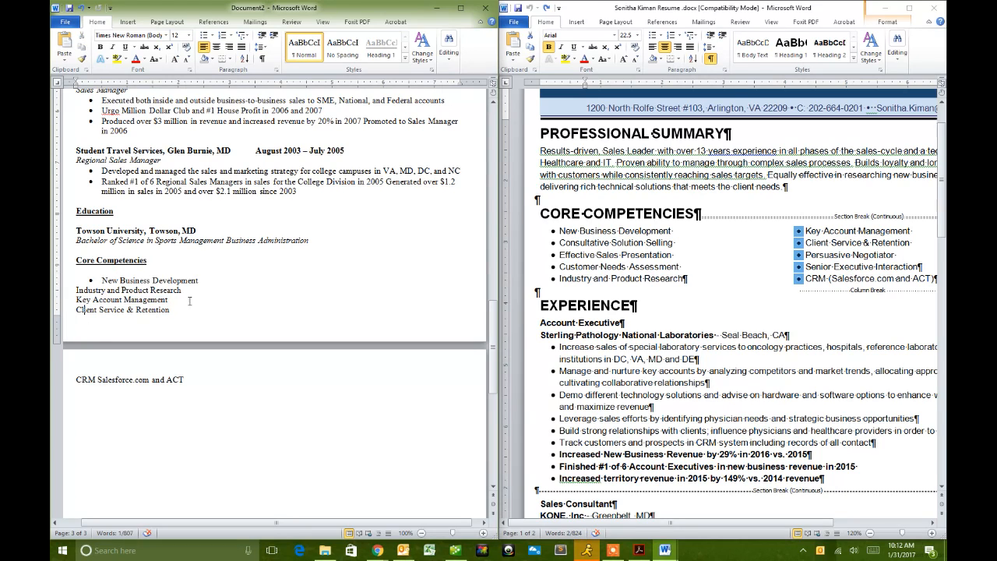
left_click_drag(184, 292, 76, 291)
key("Delete")
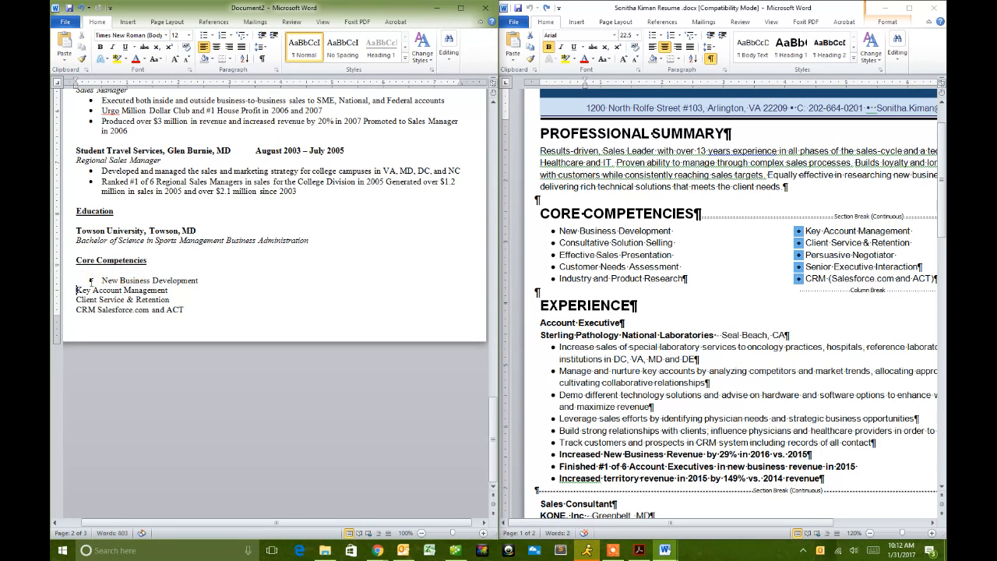
left_click_drag(175, 300, 80, 302)
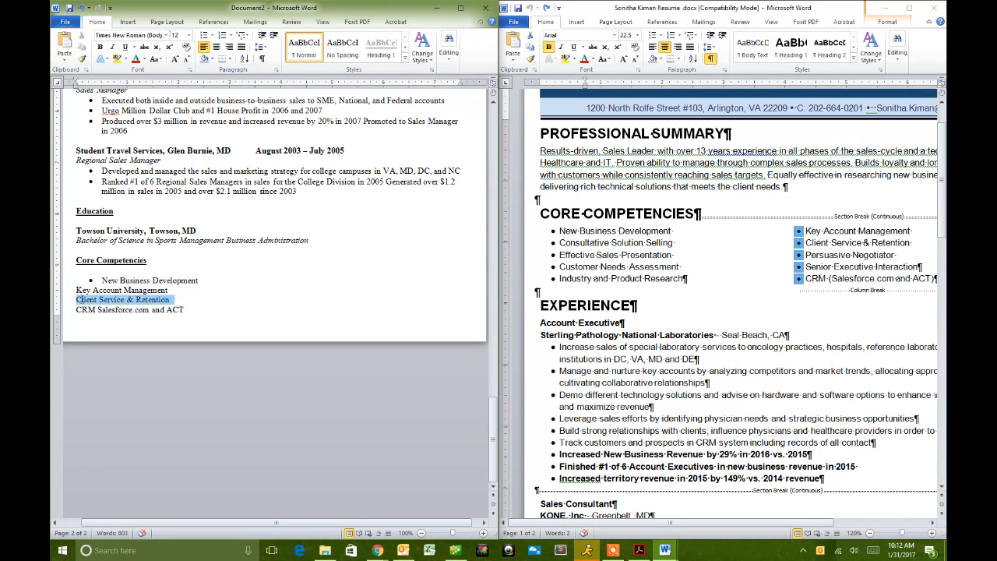
key("Delete")
left_click_drag(187, 303, 69, 293)
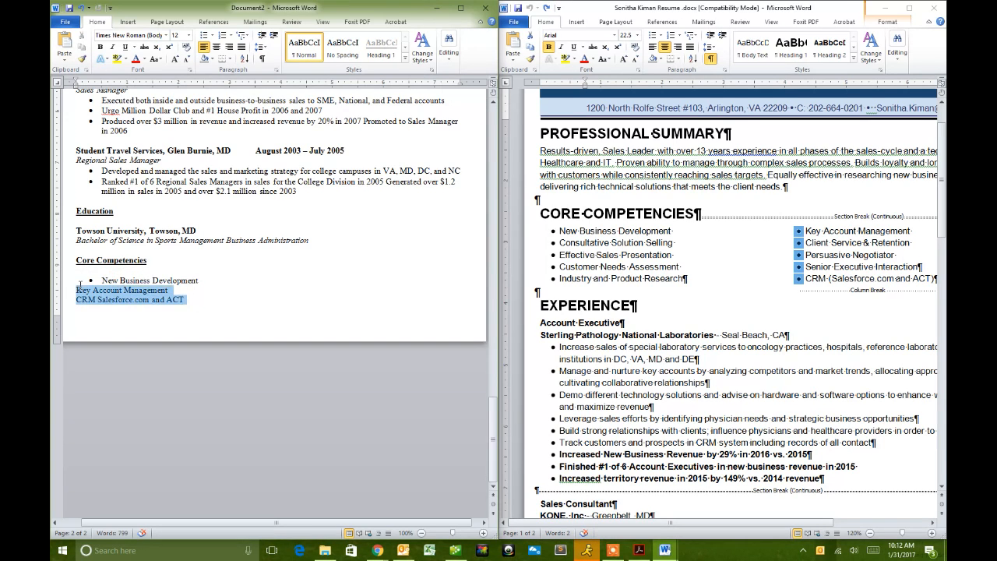
left_click(203, 35)
- Remove the blank line under the Core Competencies heading and close the original resume window
left_click(196, 290)
left_click(108, 271)
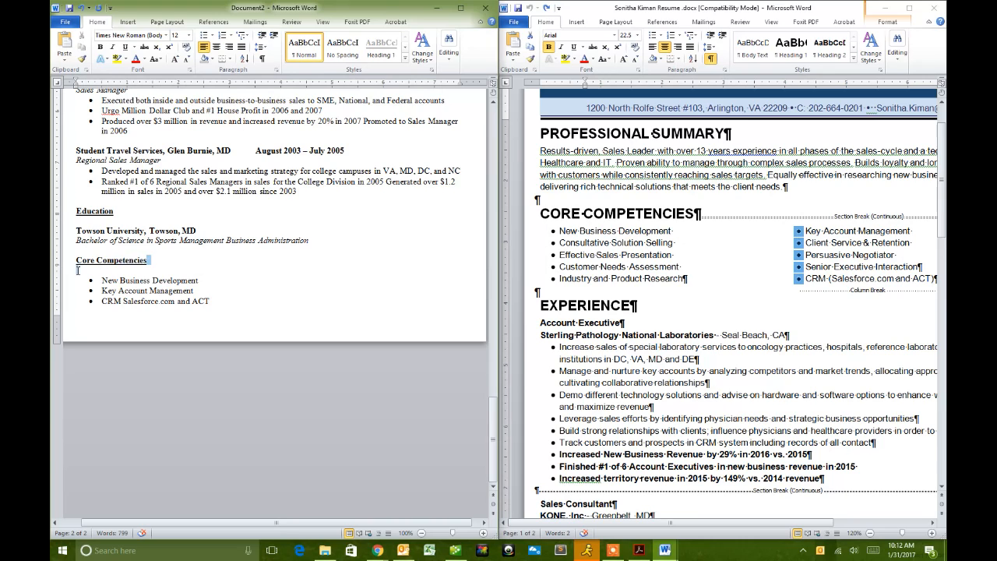
left_click_drag(76, 262, 148, 260)
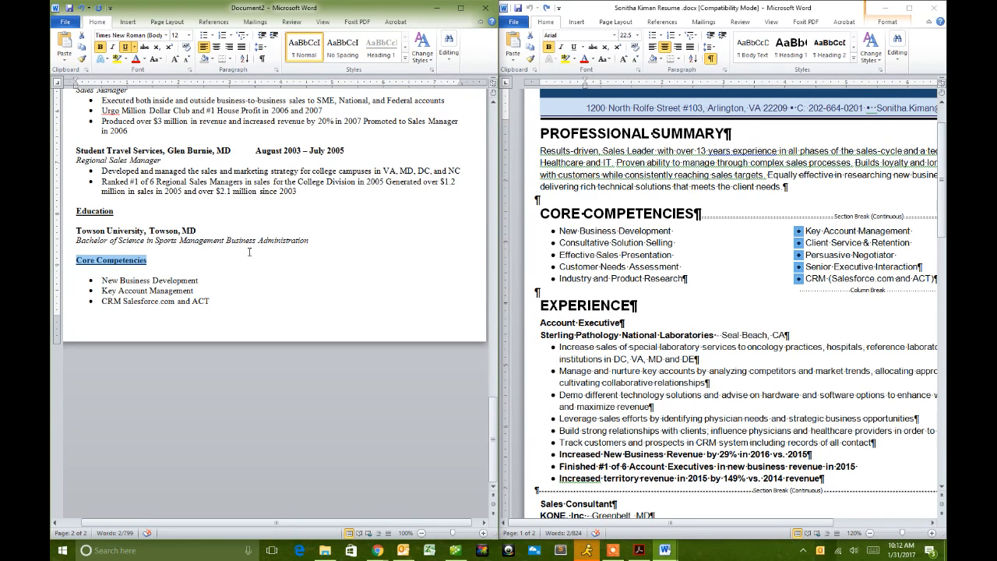
left_click(258, 312)
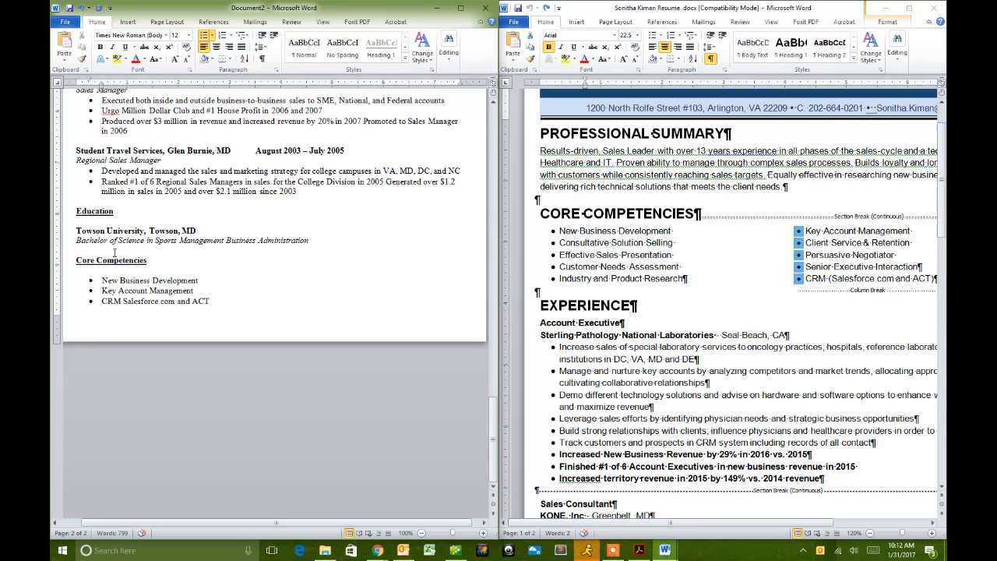
key("BackSpace")
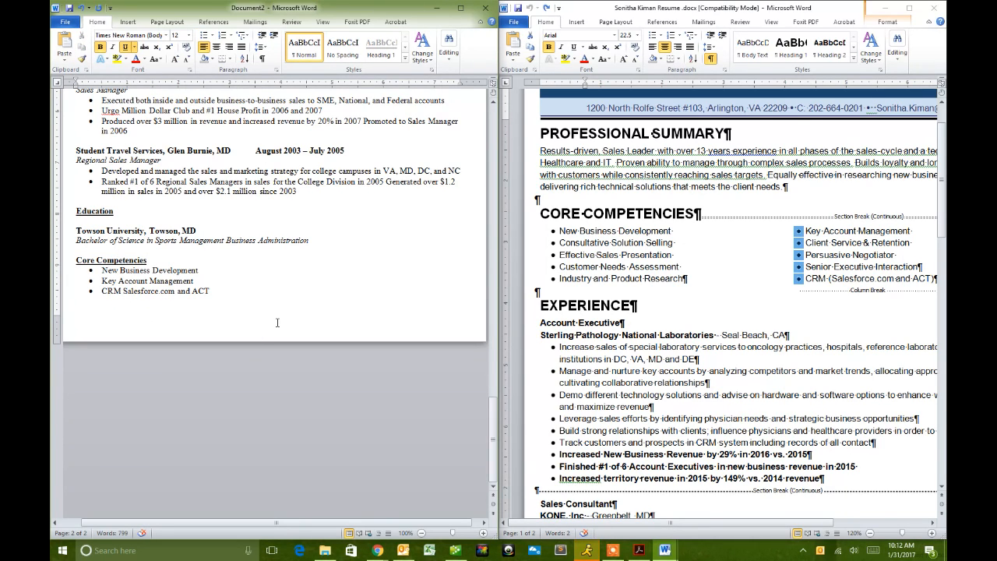
scroll(277, 322, "up", 3)
left_click(885, 9)
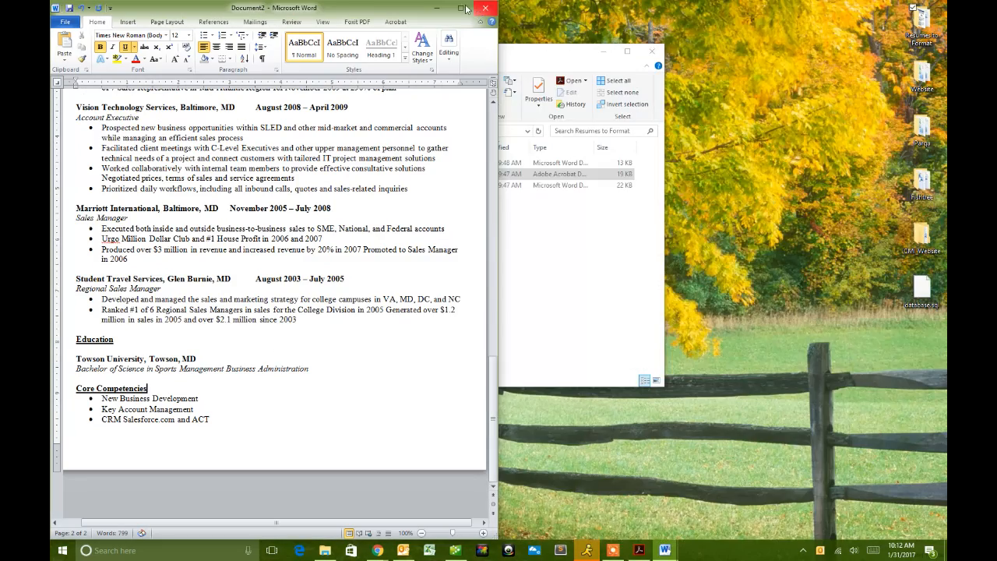
- Maximize the resume window, scroll up to the Sterling Pathology job, and cancel Find and Replace
left_click(460, 8)
scroll(614, 291, "up", 8)
scroll(614, 291, "up", 9)
left_click(602, 303)
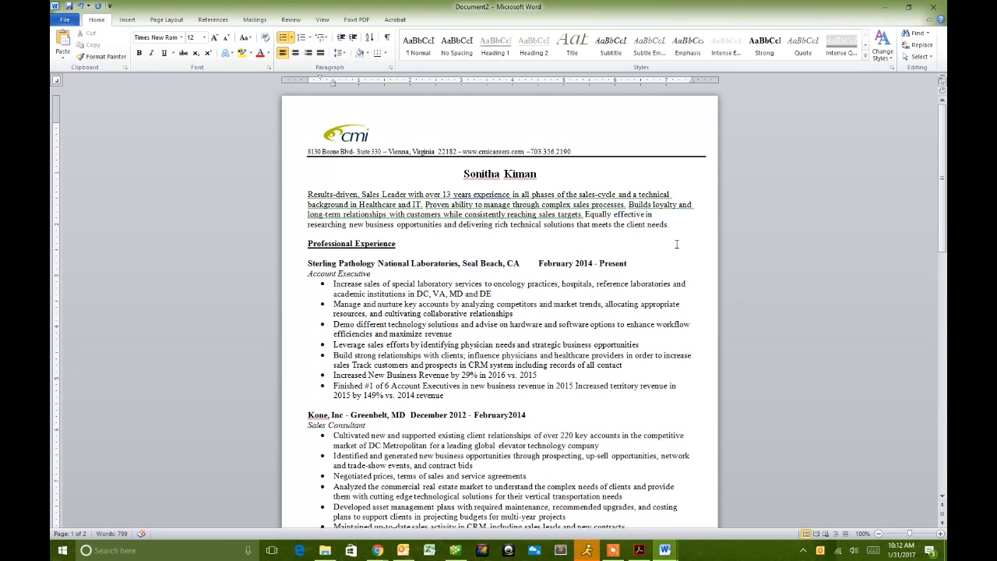
left_click(918, 47)
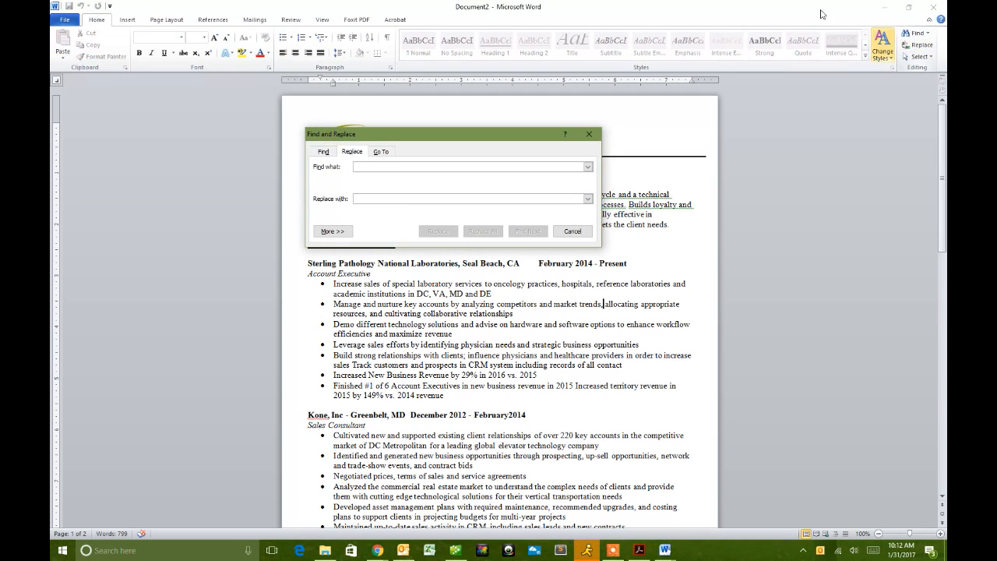
left_click(589, 135)
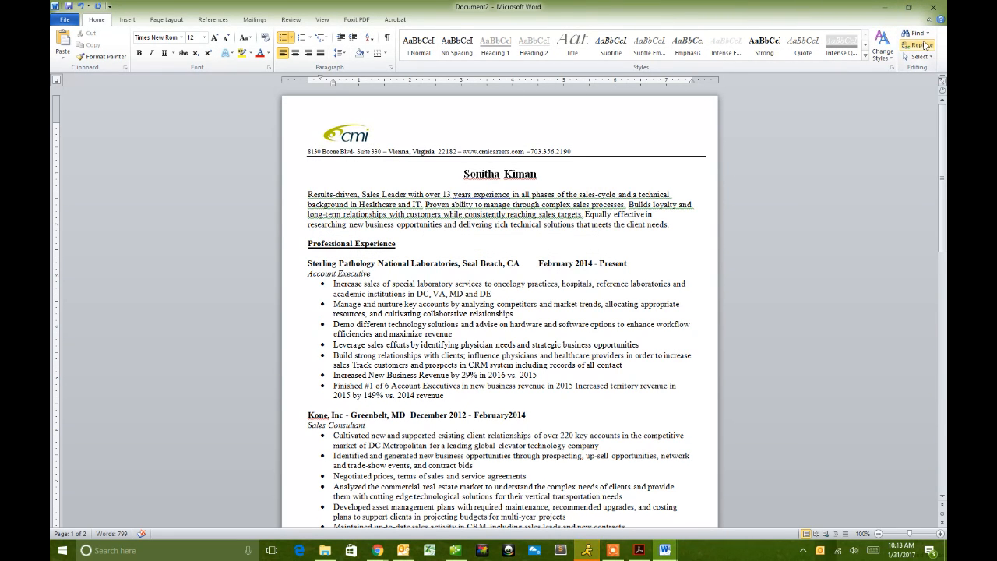
- Look through the References, Review and Insert ribbons, finishing on Page Layout
left_click(212, 19)
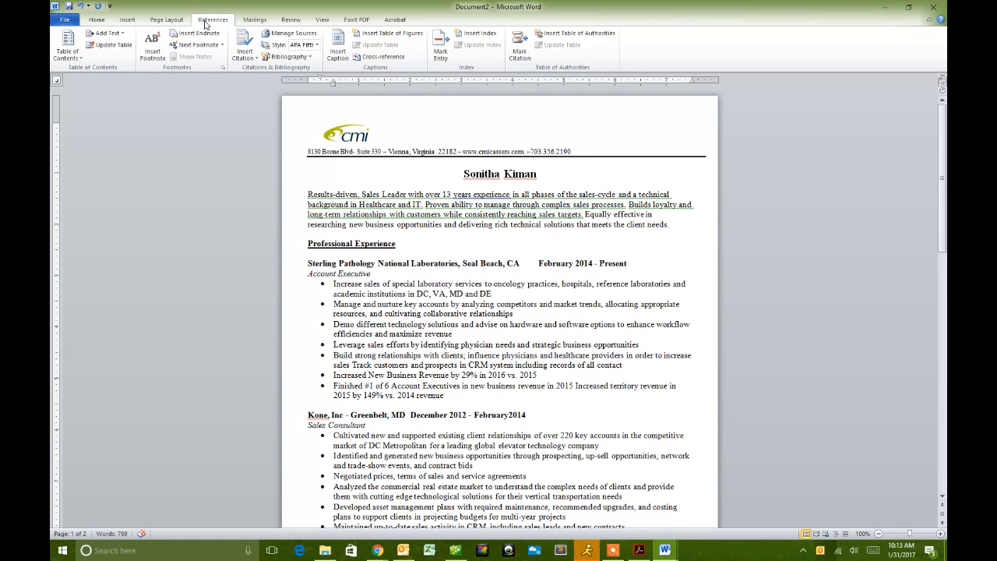
left_click(282, 21)
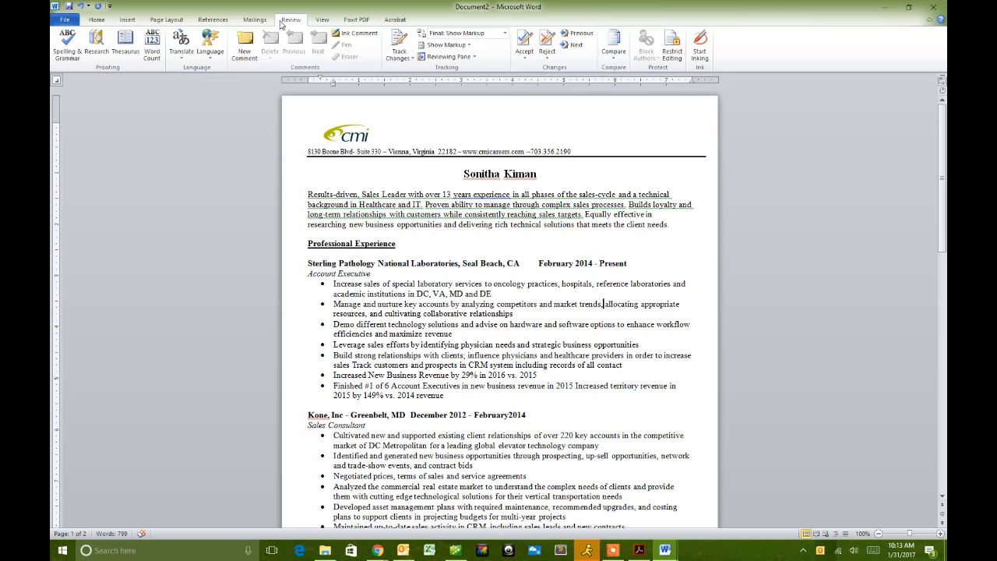
left_click(126, 20)
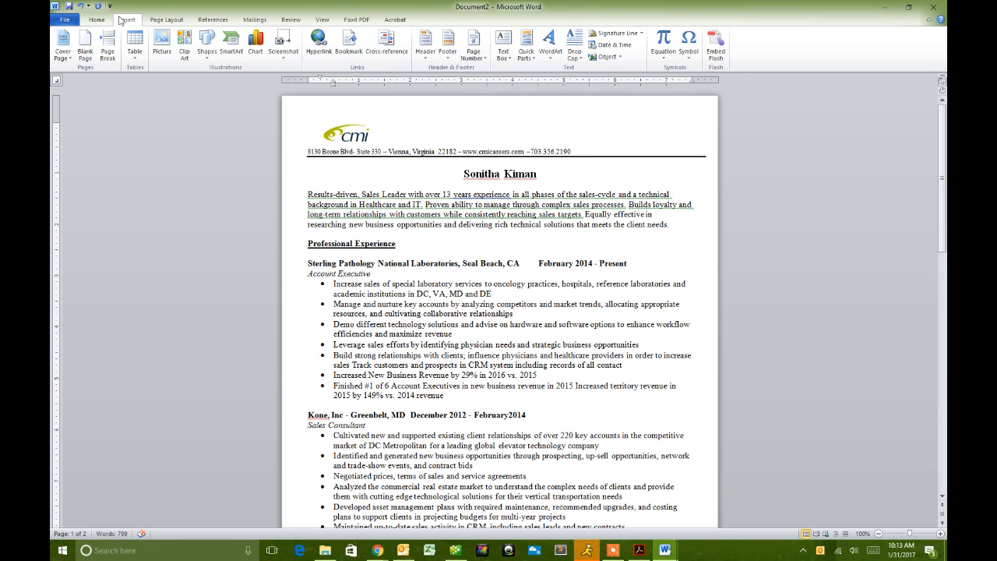
left_click(159, 21)
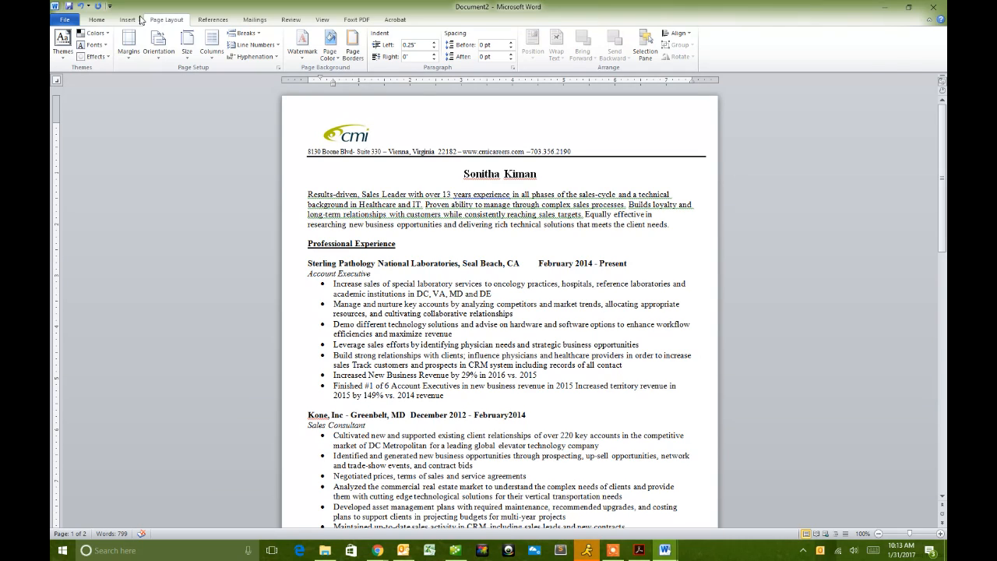
left_click(96, 19)
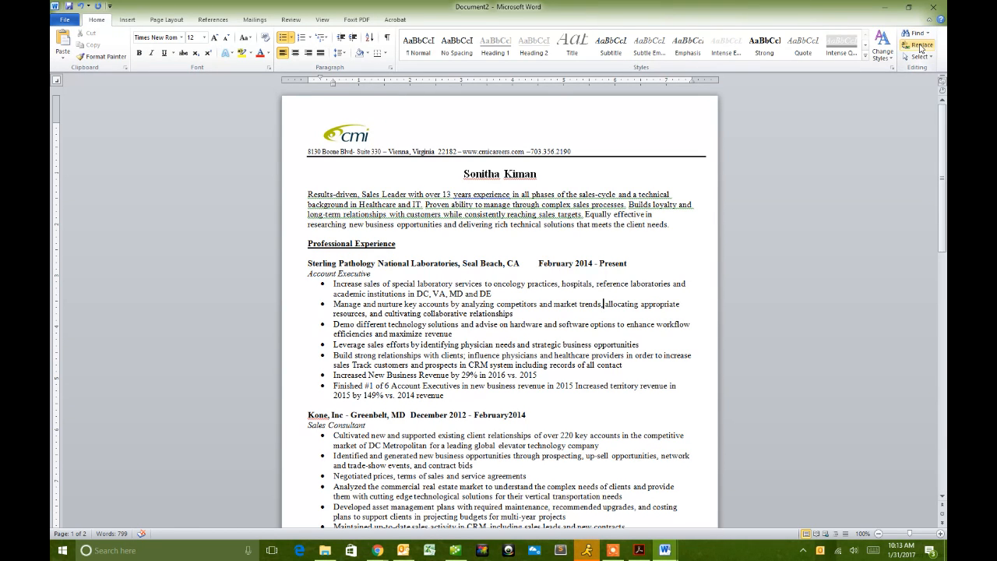
left_click(921, 47)
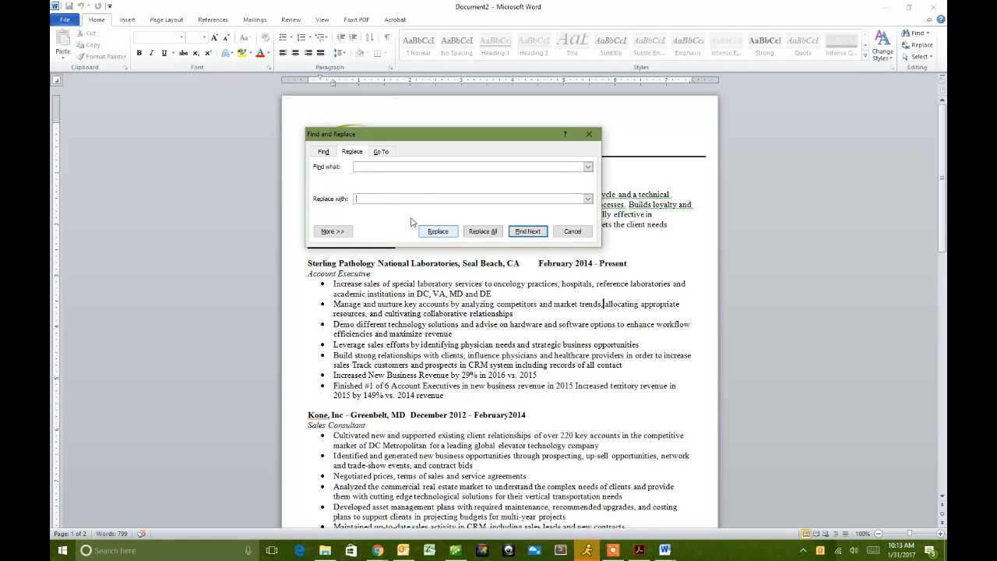
left_click(483, 234)
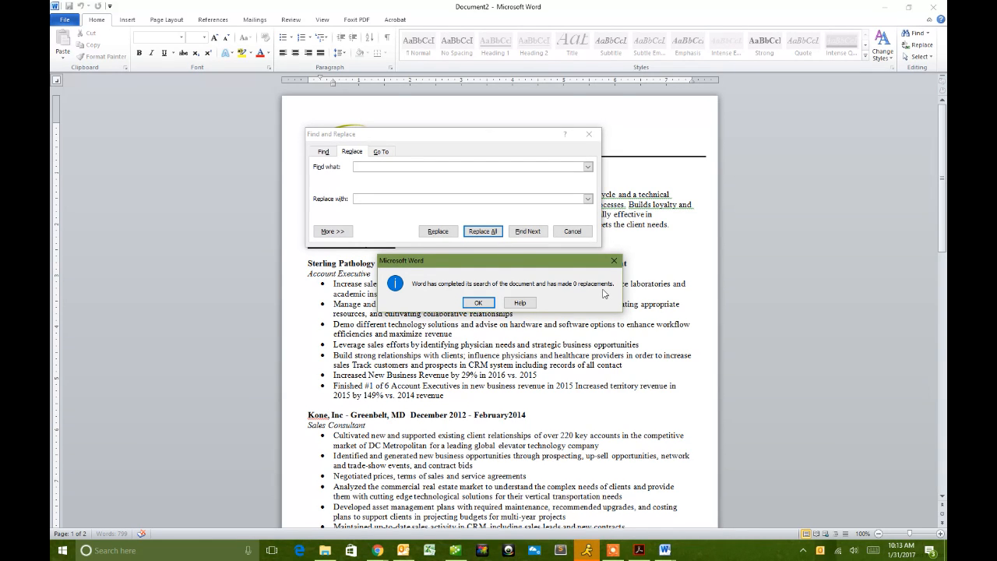
left_click(477, 303)
left_click(589, 134)
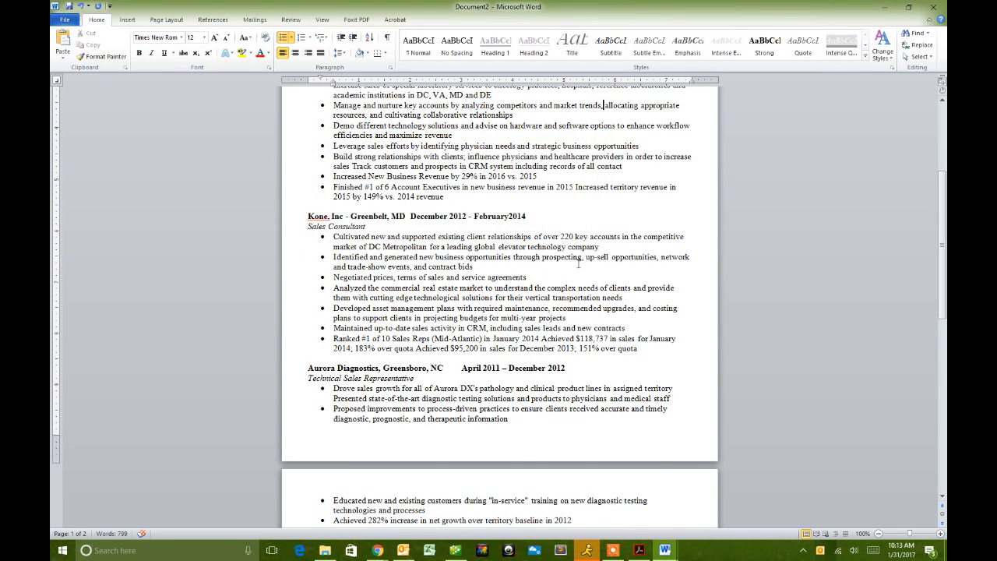
- Select all text from the summary paragraph to the document's end and turn the ruler on
scroll(564, 270, "down", 8)
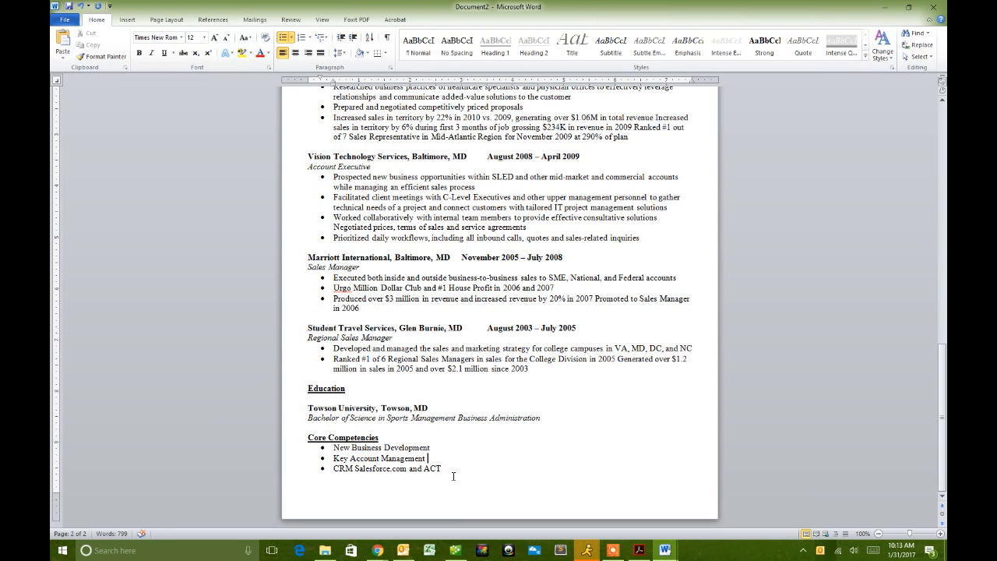
scroll(441, 467, "up", 5)
scroll(433, 466, "up", 20)
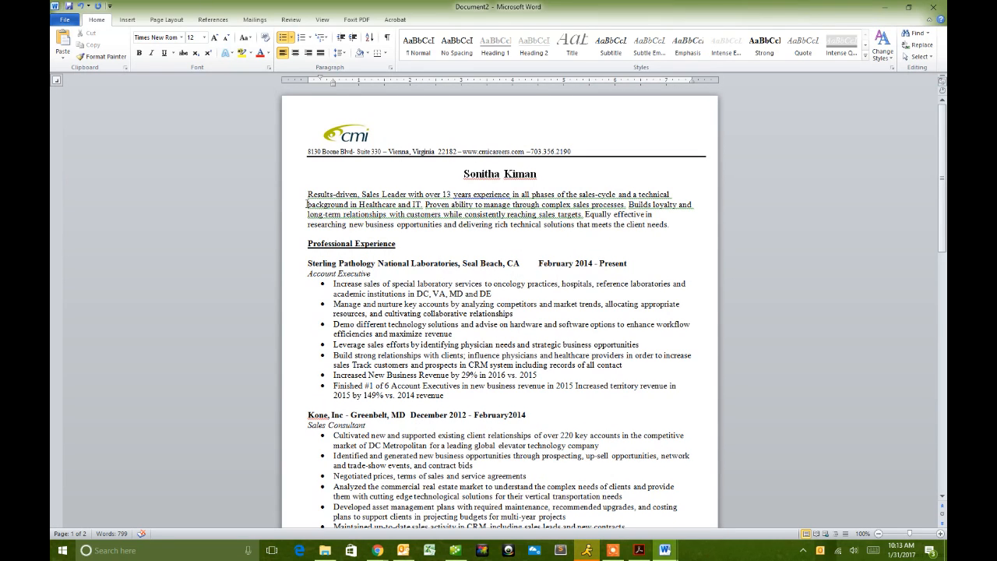
left_click(303, 194)
key("ctrl+shift+End")
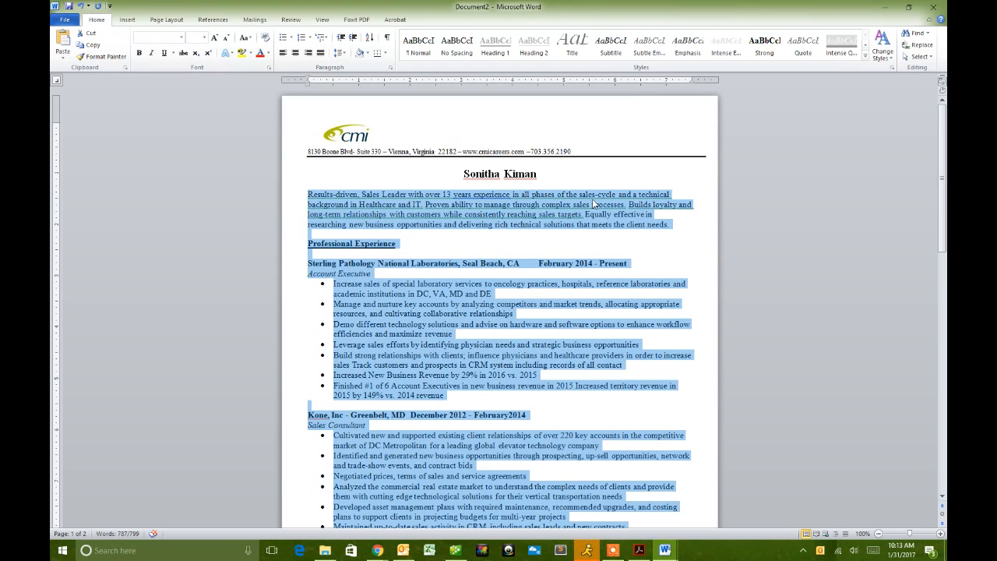
left_click(322, 20)
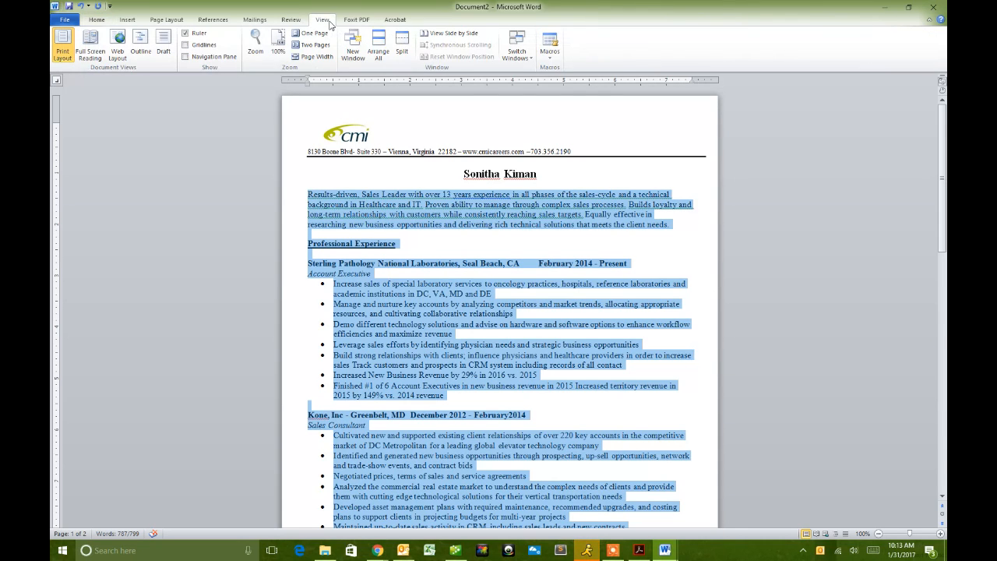
left_click(186, 34)
left_click(186, 35)
left_click(96, 19)
- Drag the ruler's right tab stop toward the right margin so job dates sit flush right
left_click_drag(648, 81, 668, 81)
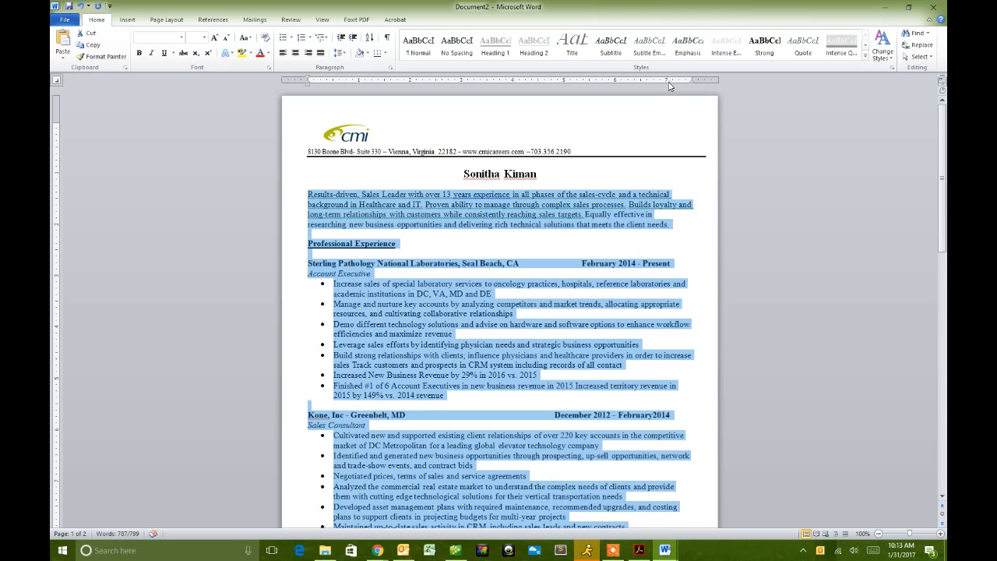
left_click_drag(670, 86, 692, 87)
left_click_drag(692, 88, 692, 87)
scroll(695, 261, "down", 1)
scroll(696, 261, "down", 1)
scroll(695, 221, "down", 1)
right_click(693, 222)
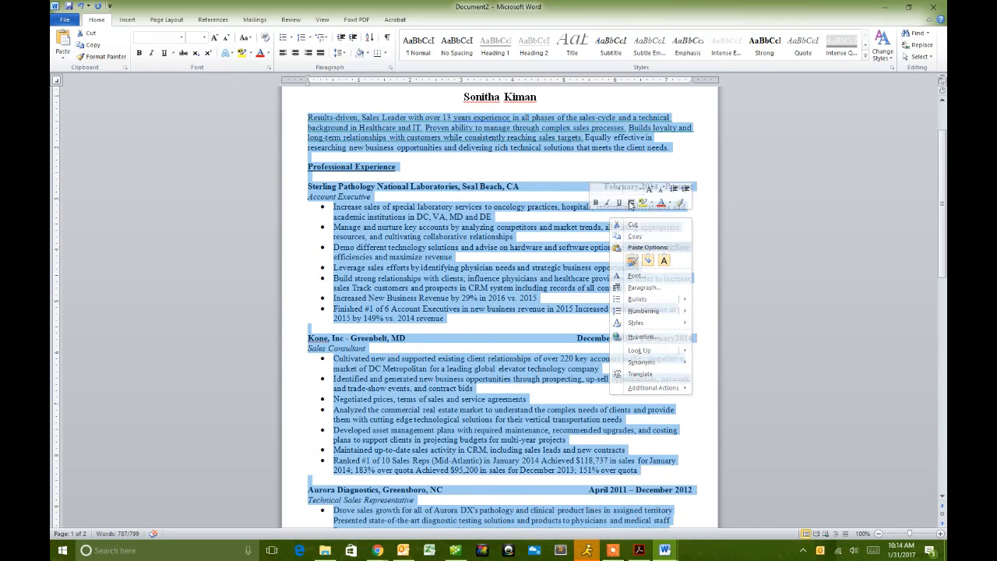
scroll(698, 199, "down", 20)
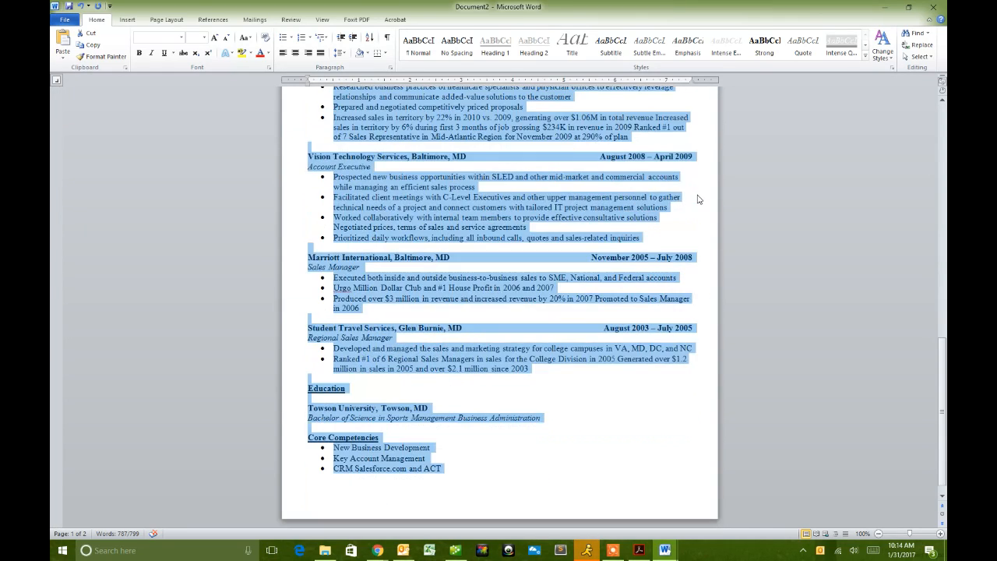
scroll(695, 199, "up", 4)
scroll(694, 199, "up", 20)
scroll(689, 117, "up", 4)
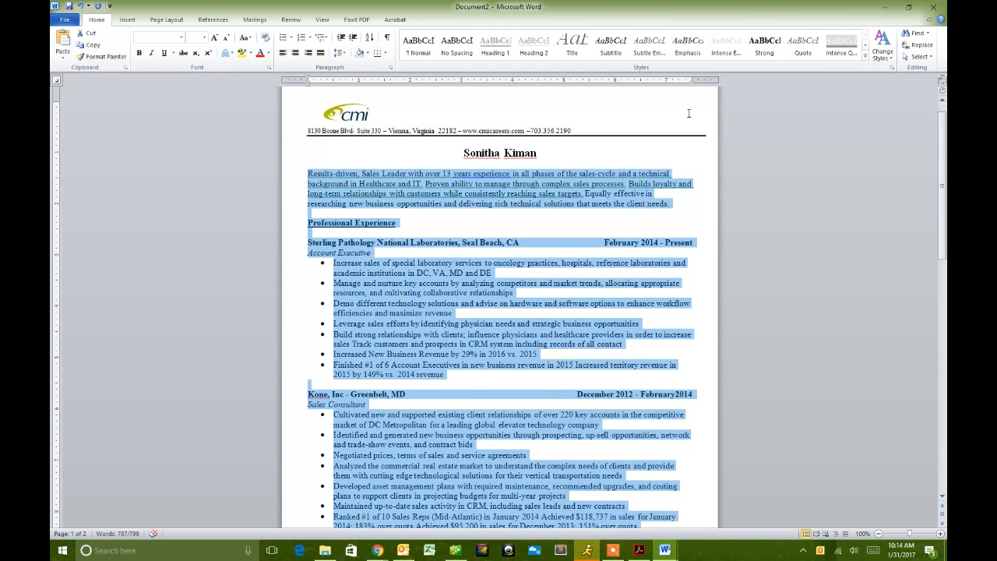
scroll(688, 114, "up", 1)
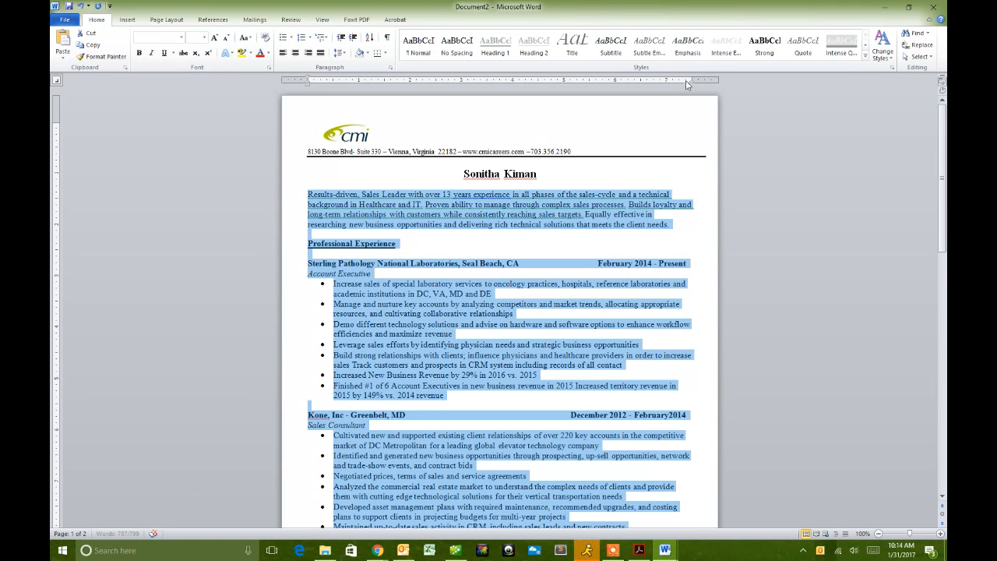
- Set a right-aligned tab stop at 7.5" in the Tabs dialog and fine-tune it on the ruler
double_click(686, 81)
left_click(604, 124)
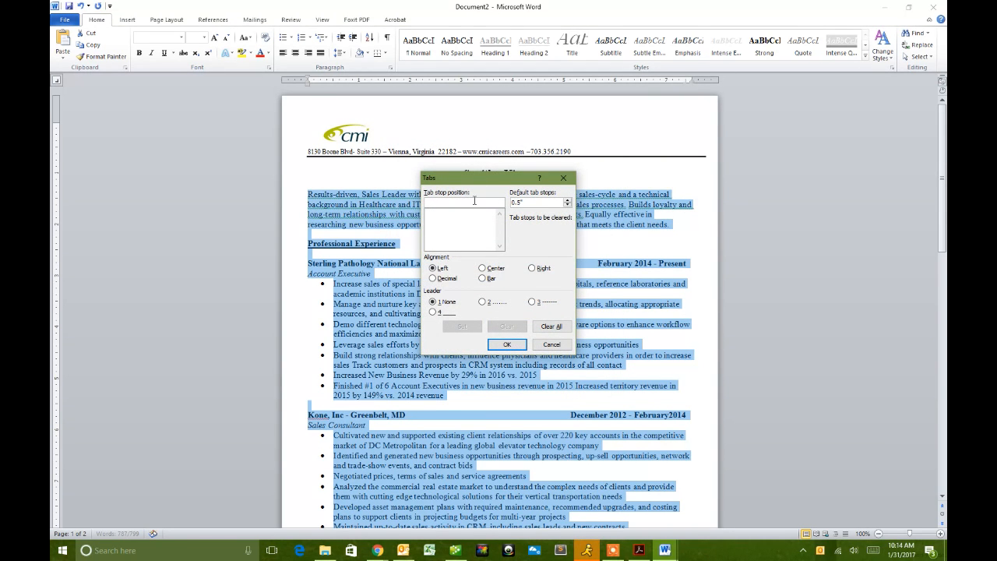
type("7.5")
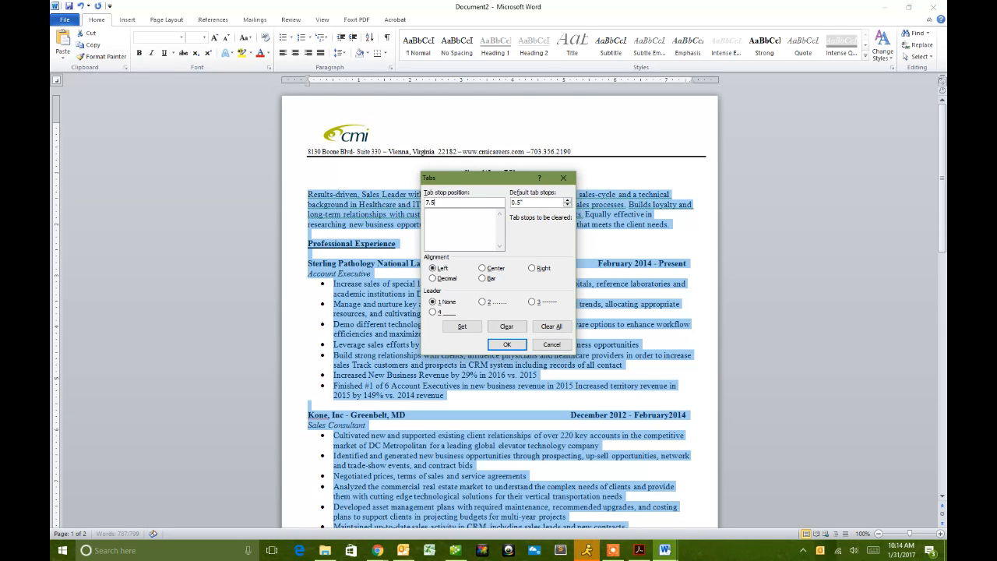
left_click(543, 267)
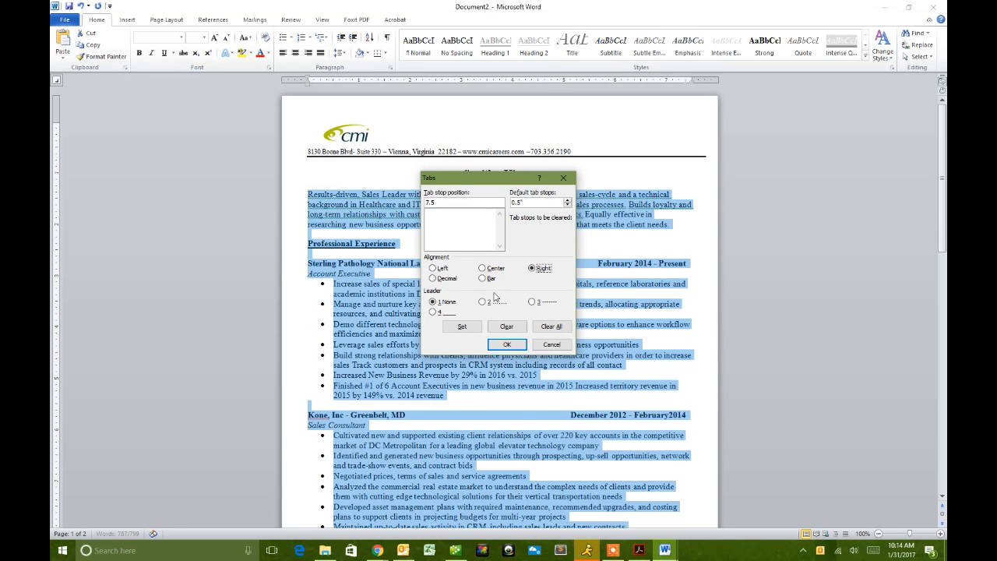
left_click(462, 326)
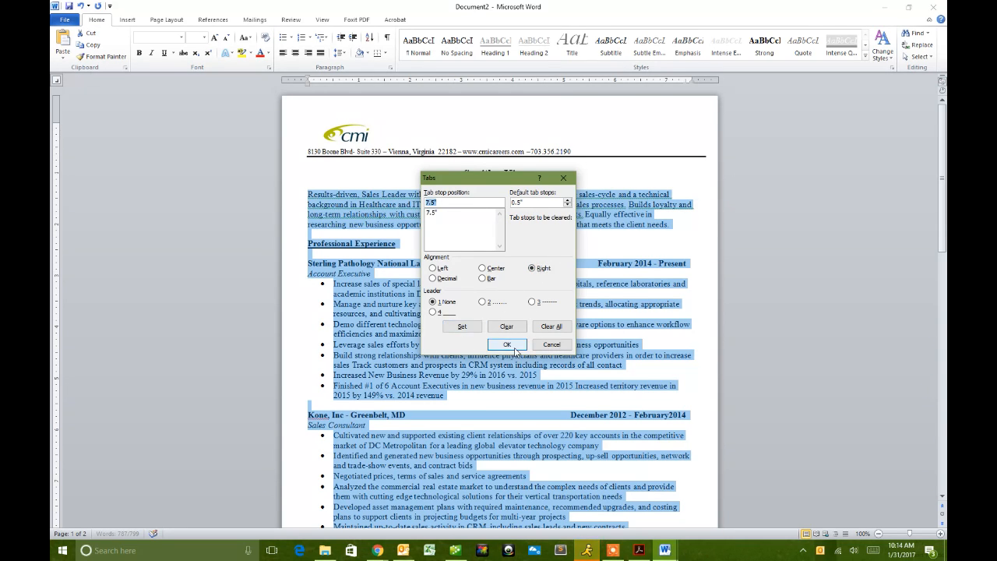
left_click(506, 344)
left_click_drag(684, 81, 692, 85)
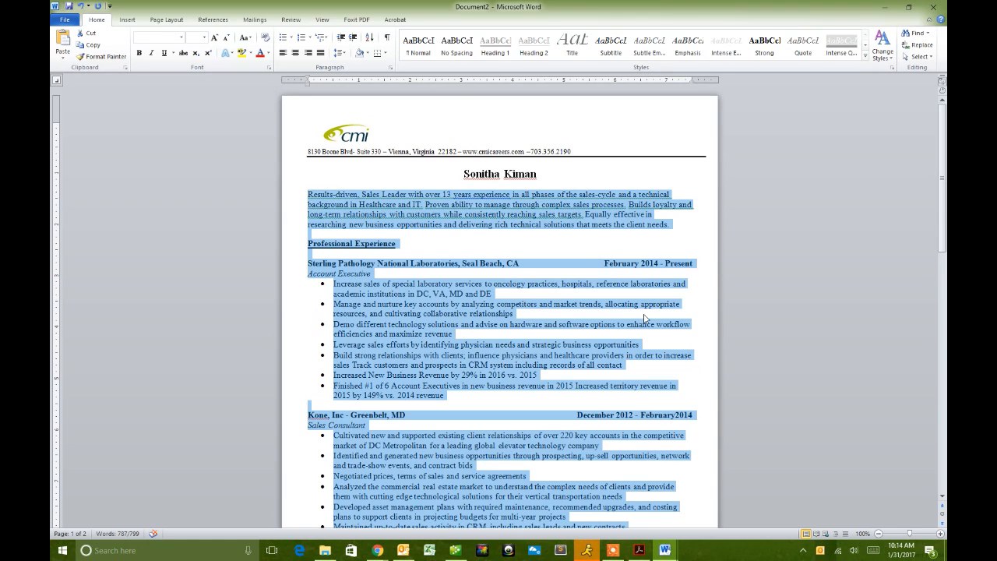
- Replace the dash after Inc with a comma in the Kone line, then scroll through the resume
left_click(561, 296)
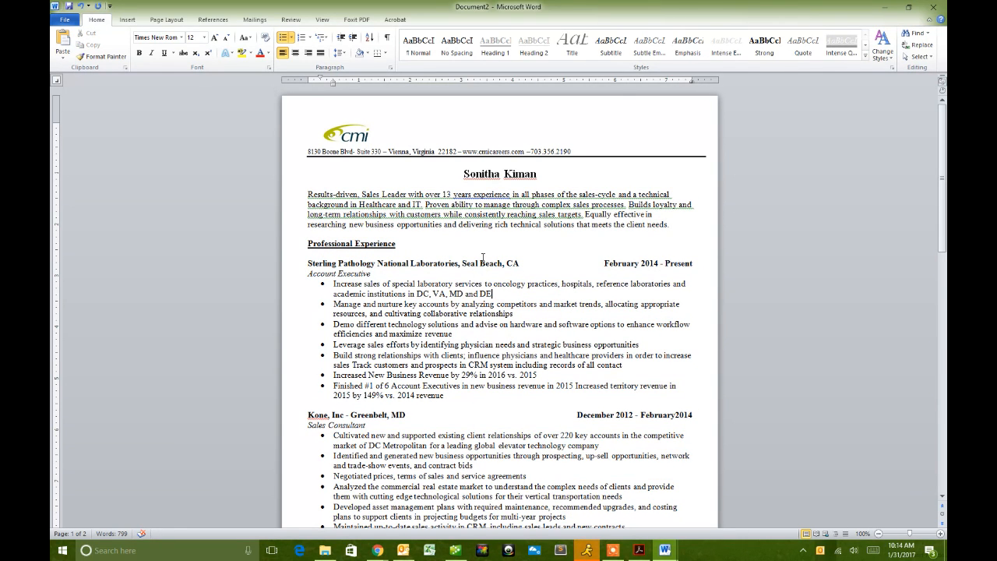
scroll(393, 304, "down", 3)
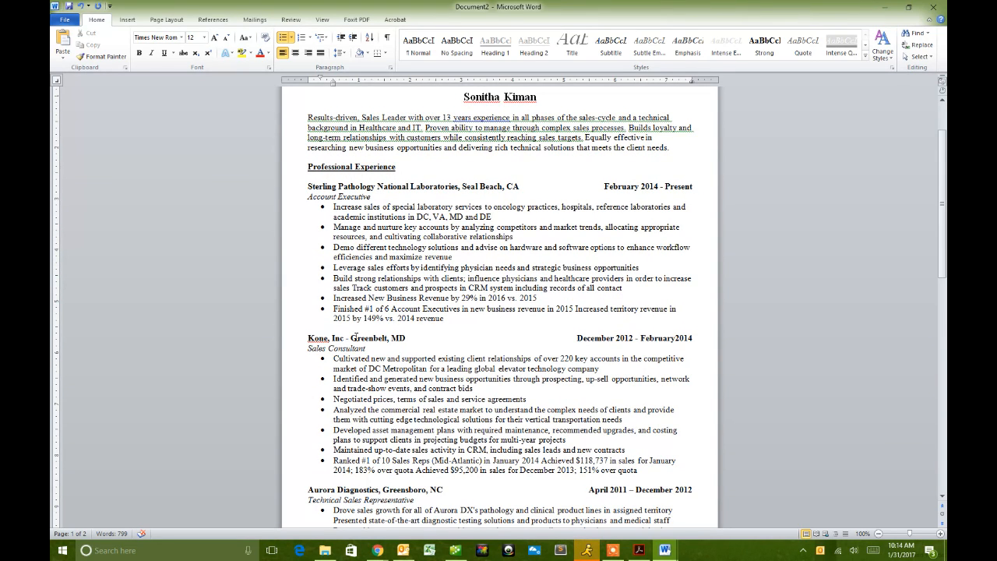
left_click(353, 337)
key("BackSpace")
key("BackSpace")
key("BackSpace")
type(",")
scroll(470, 315, "down", 12)
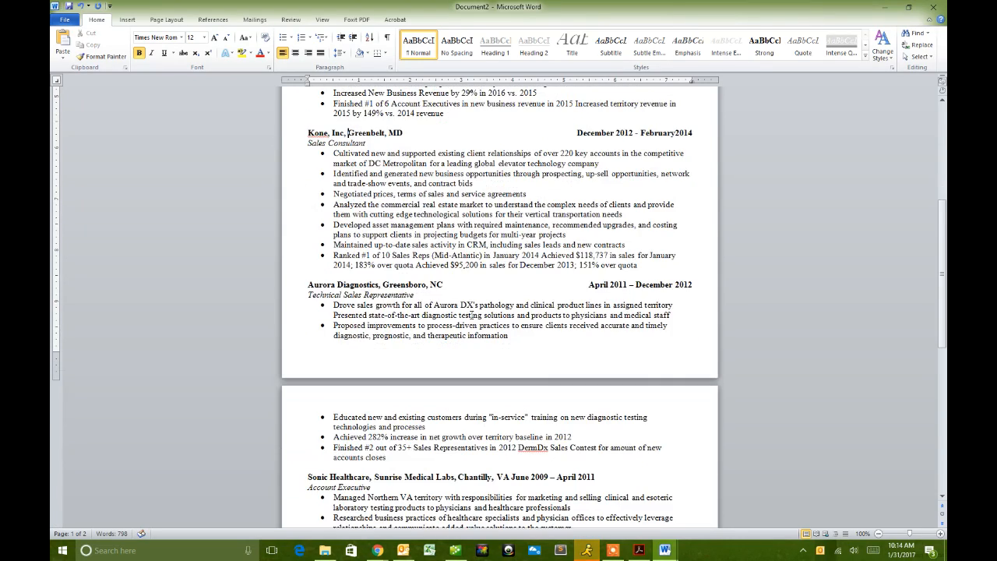
scroll(470, 314, "down", 8)
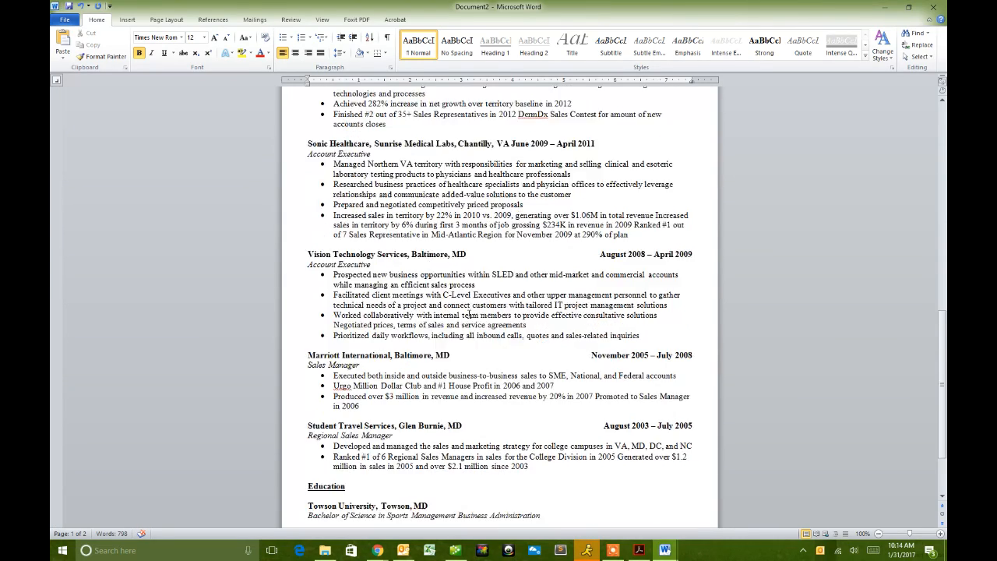
scroll(470, 315, "down", 1)
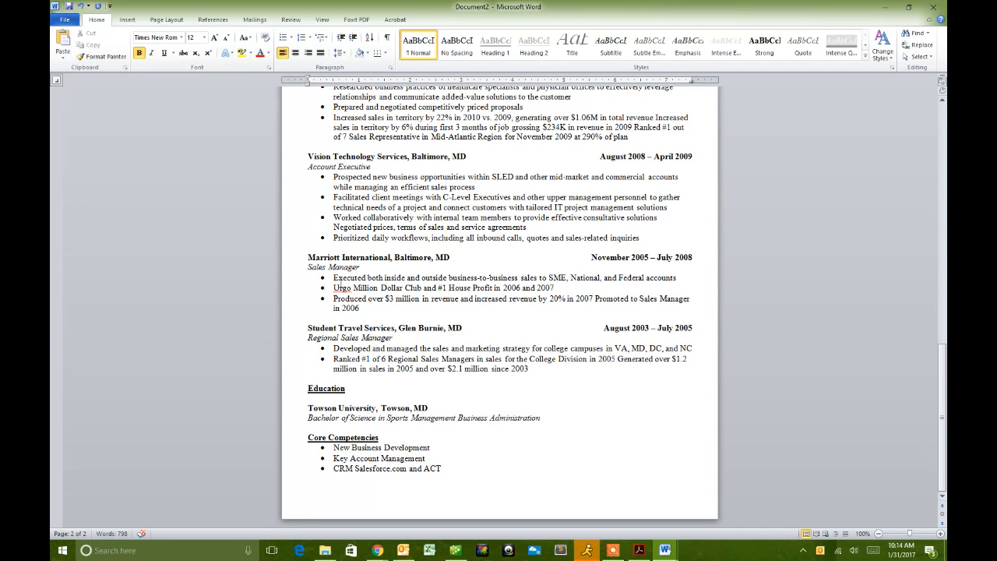
scroll(342, 283, "up", 8)
scroll(361, 284, "up", 10)
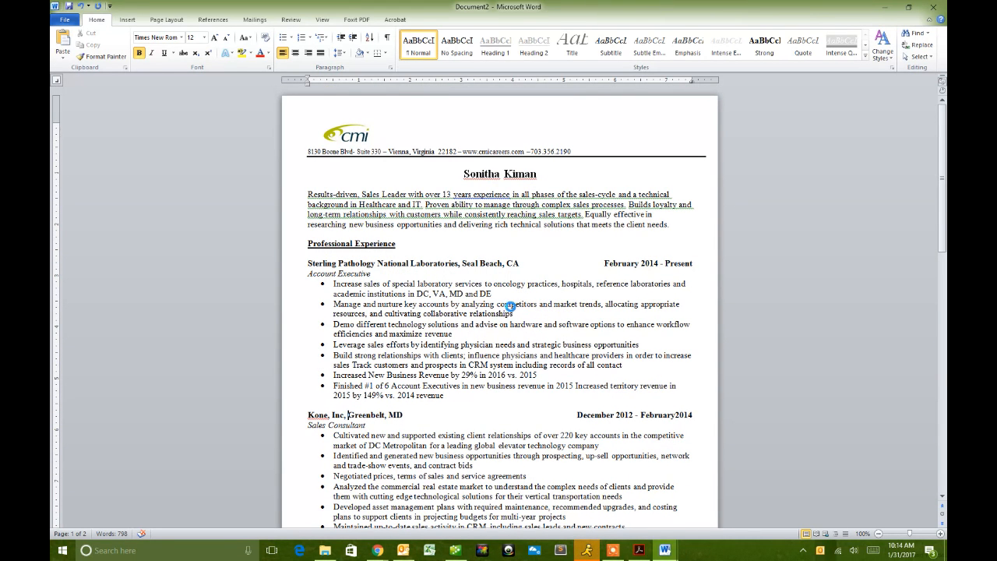
- Save the resume to the Formatted Resumes folder, named with the candidate's name followed by CMI
key("ctrl+s")
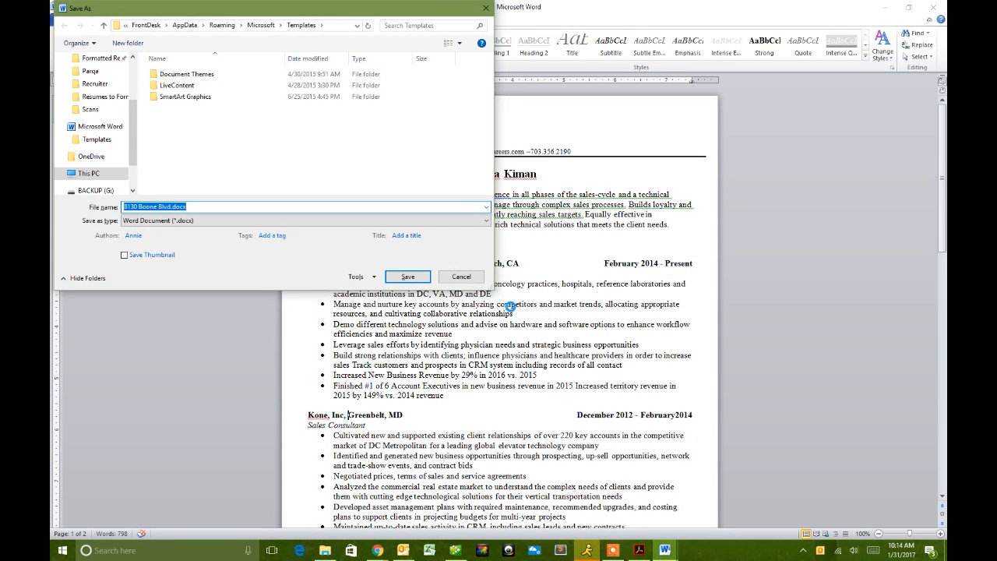
left_click(99, 58)
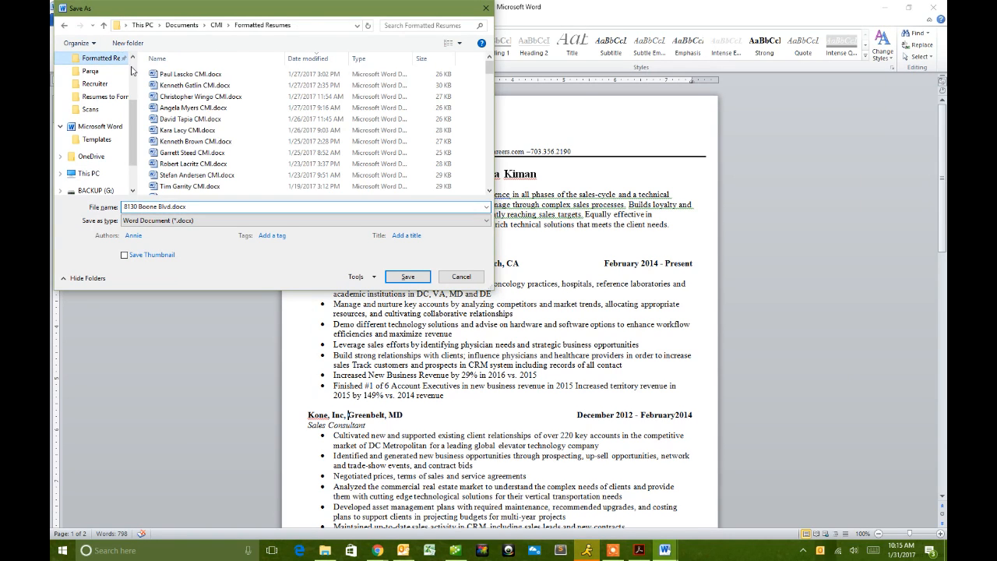
left_click(169, 206)
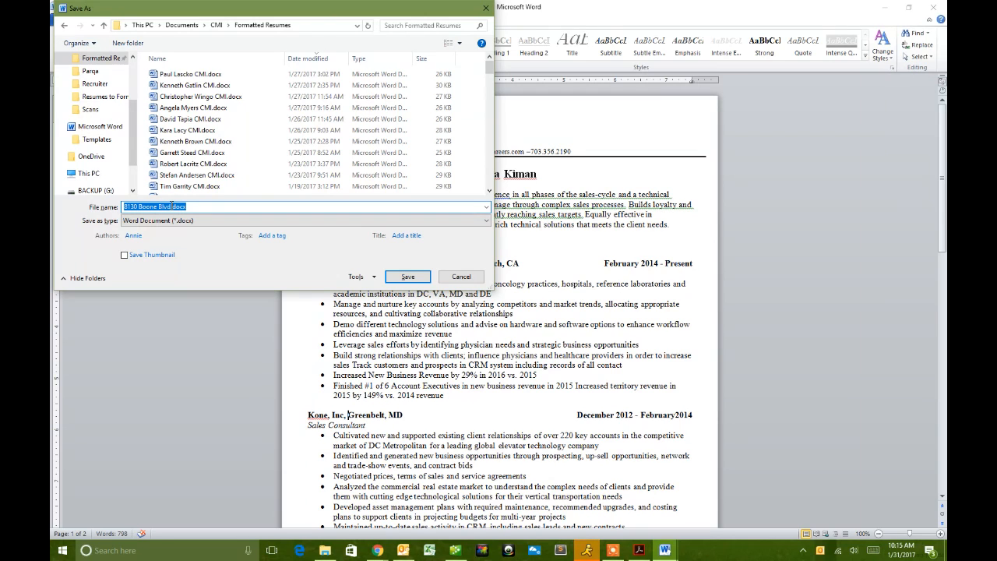
left_click_drag(361, 15, 449, 225)
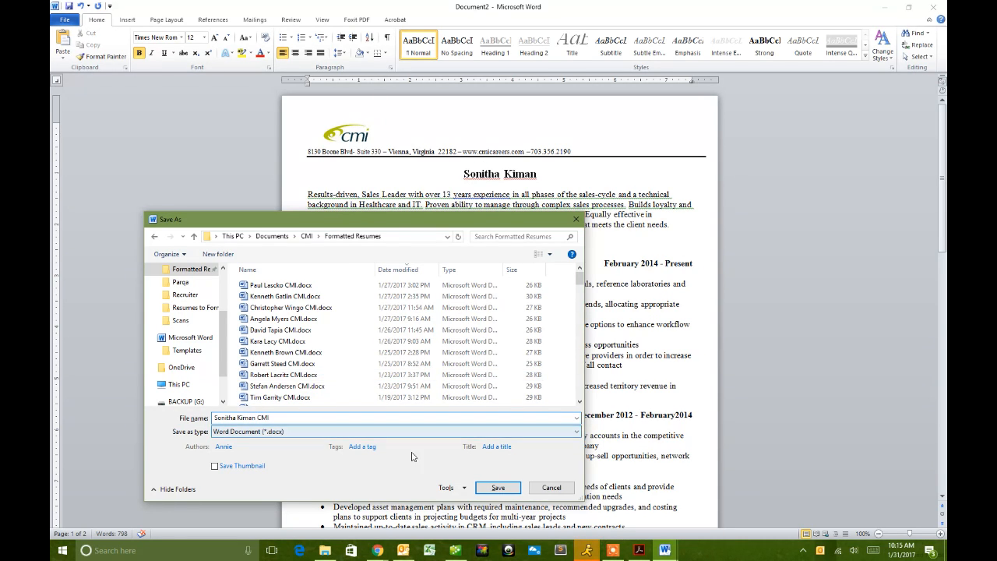
left_click(497, 488)
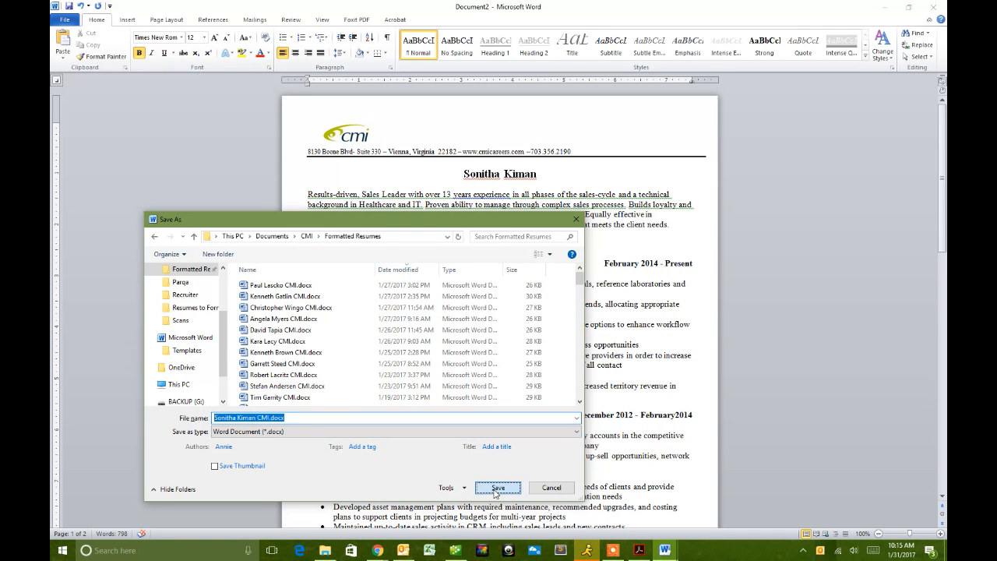
- Close Word and switch from the taskbar to Outlook's forwarded resume e-mail
left_click(935, 8)
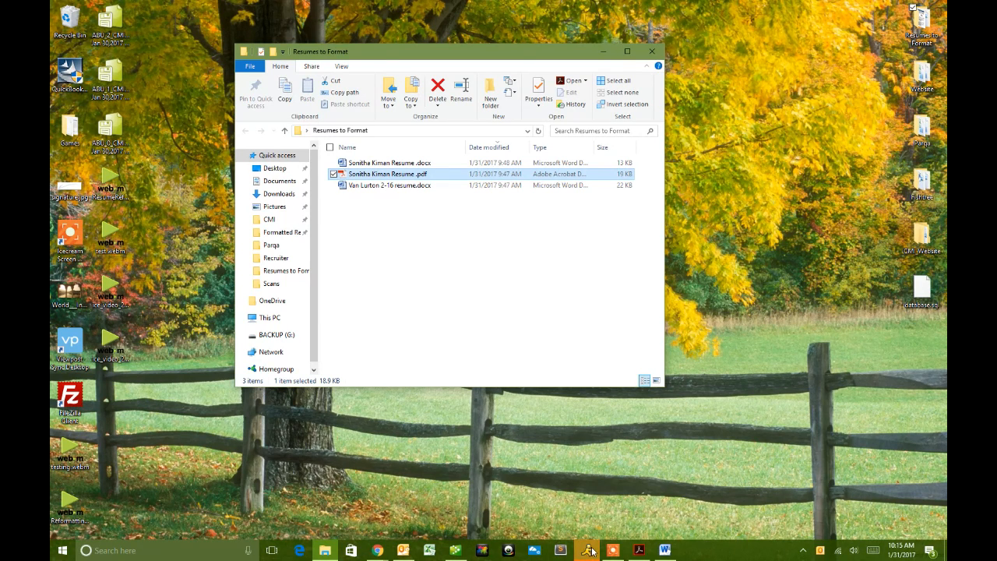
left_click(377, 550)
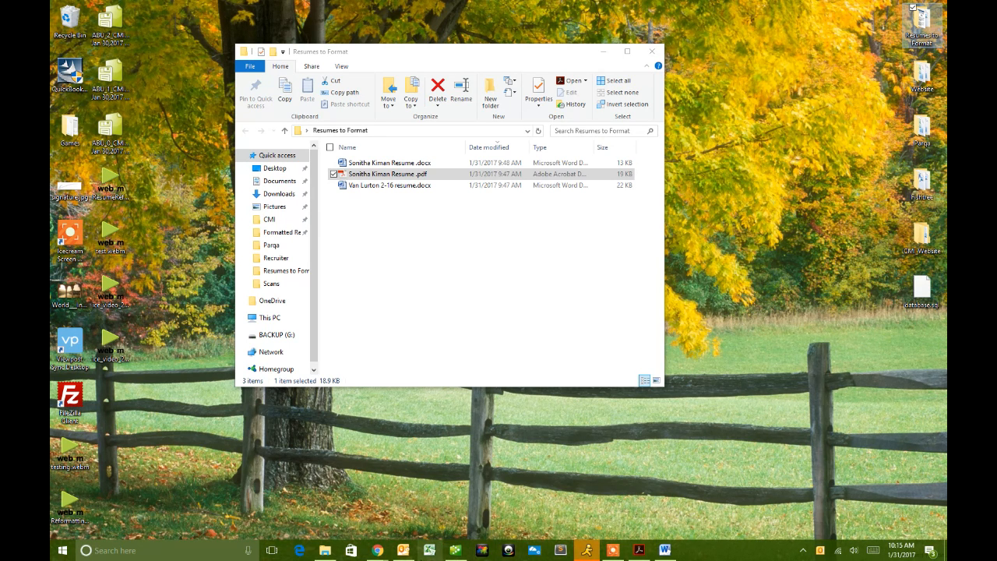
left_click(403, 549)
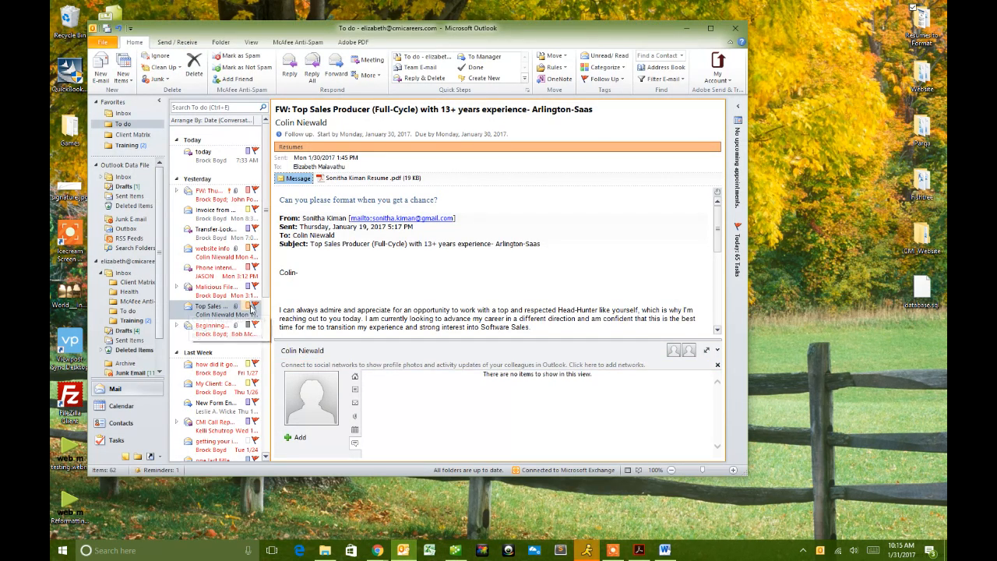